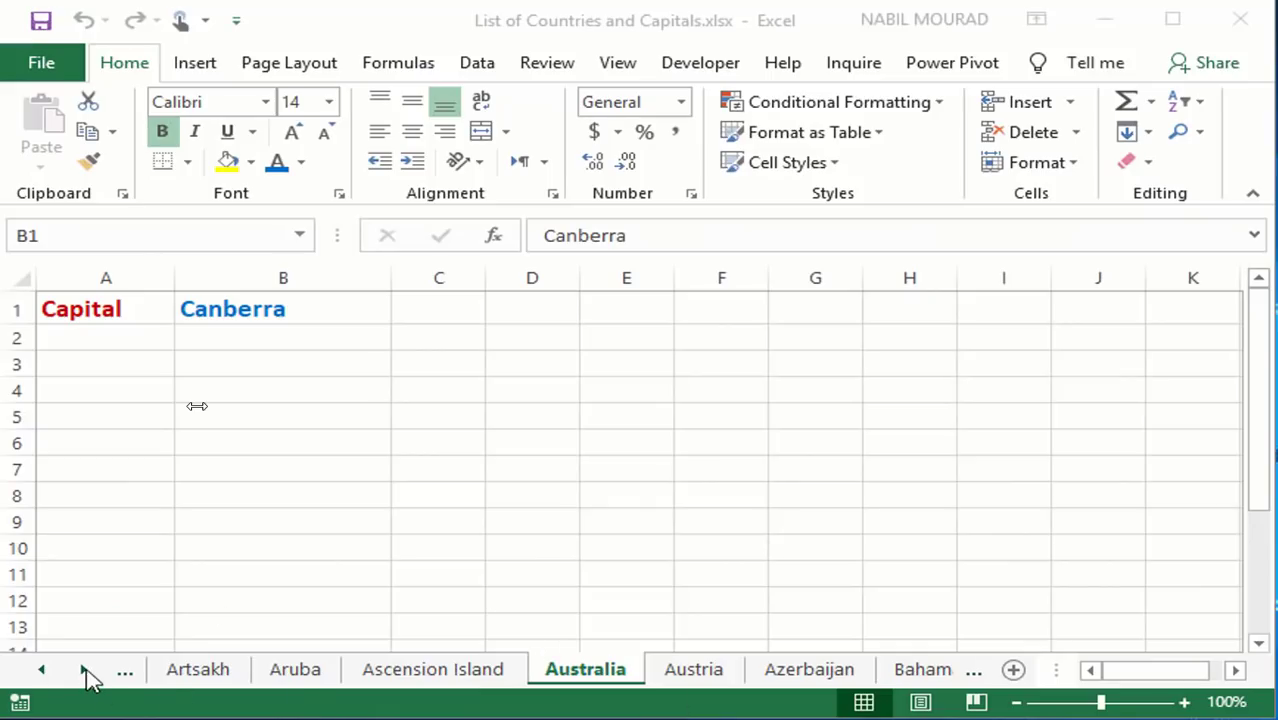
- Browse forward through the country sheets from Australia and open the Belgium sheet to view its capital
click(84, 669)
click(84, 669)
click(84, 669)
click(84, 669)
click(84, 669)
click(84, 669)
click(84, 669)
click(84, 669)
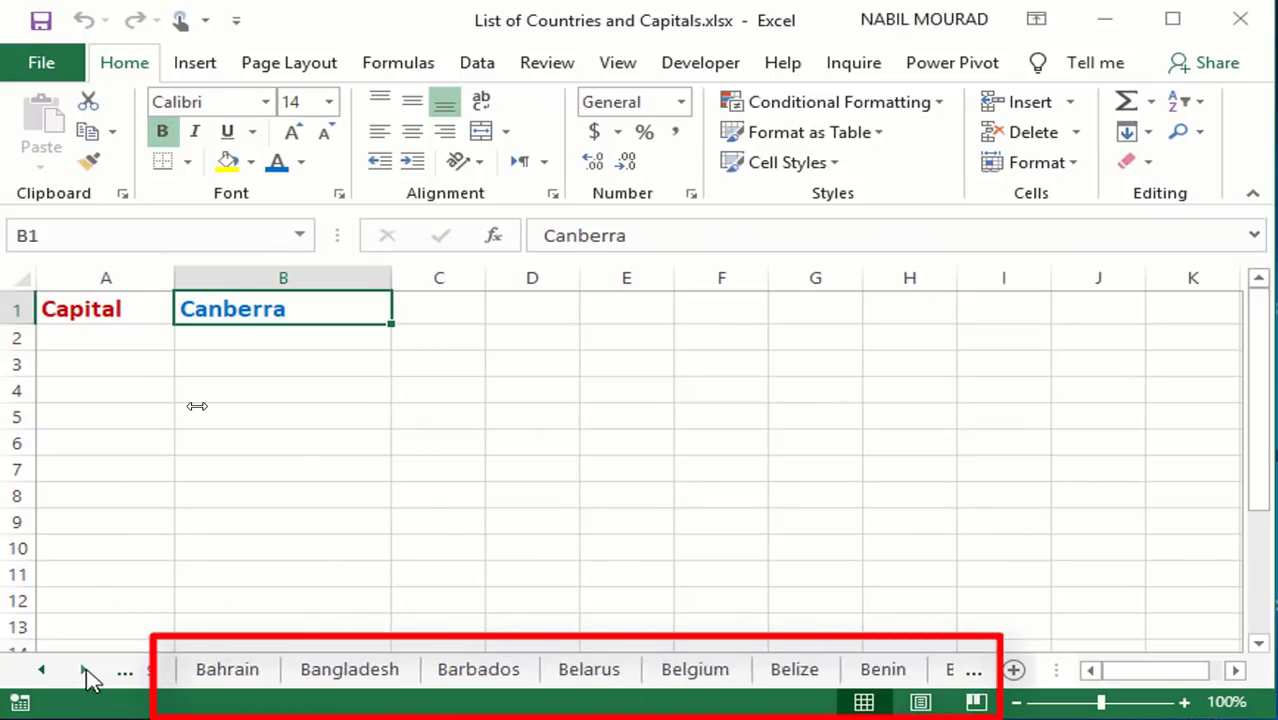
click(680, 671)
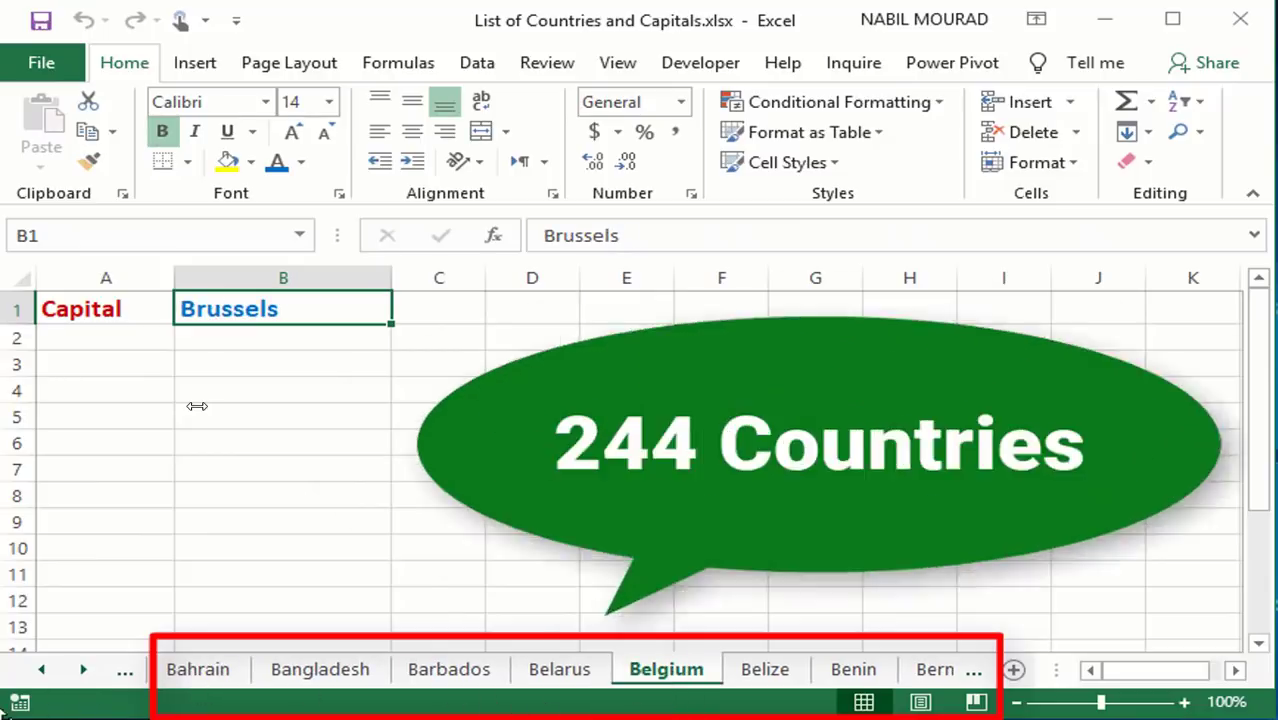
- Move on through the country sheets past Belgium and open the Bulgaria sheet
click(83, 669)
click(83, 669)
click(83, 669)
click(83, 669)
click(83, 669)
click(83, 669)
click(83, 669)
click(84, 669)
click(84, 669)
click(84, 669)
click(84, 669)
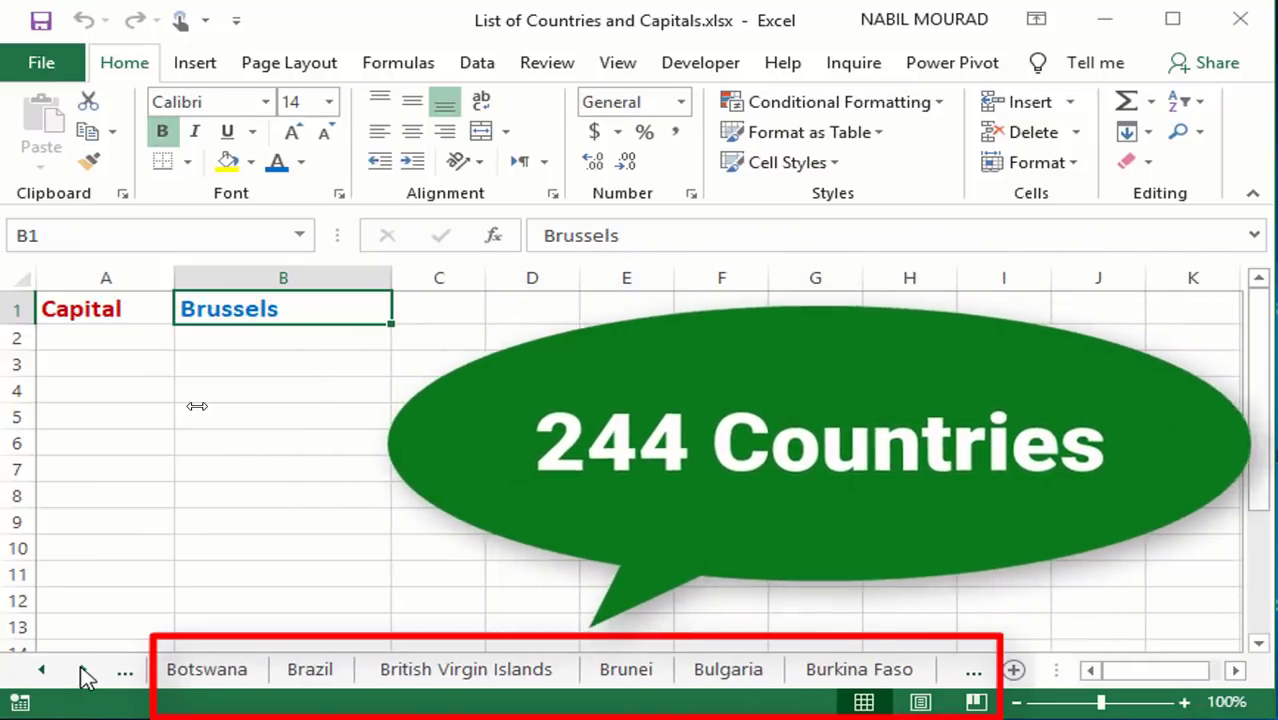
click(728, 669)
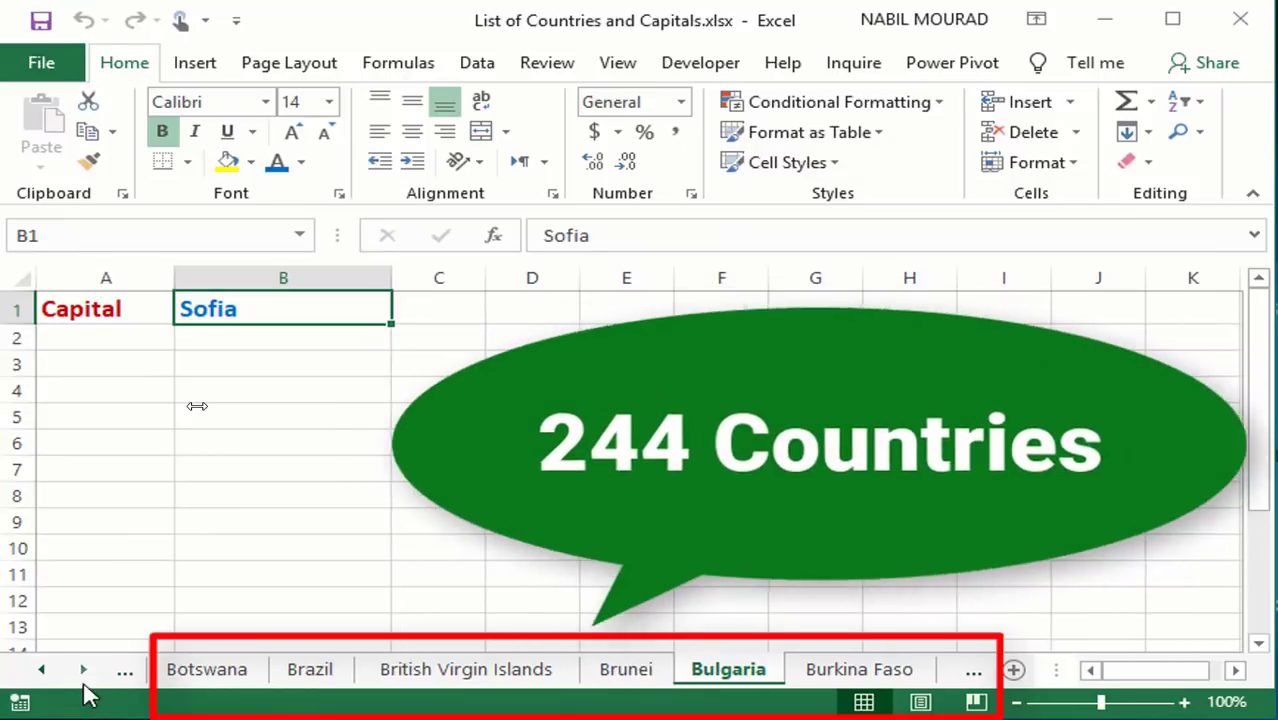
- Continue through the country sheets beyond Bulgaria and open the Canada sheet to check its capital
click(84, 669)
click(84, 669)
click(84, 669)
click(84, 669)
click(84, 669)
click(84, 669)
click(495, 672)
click(540, 672)
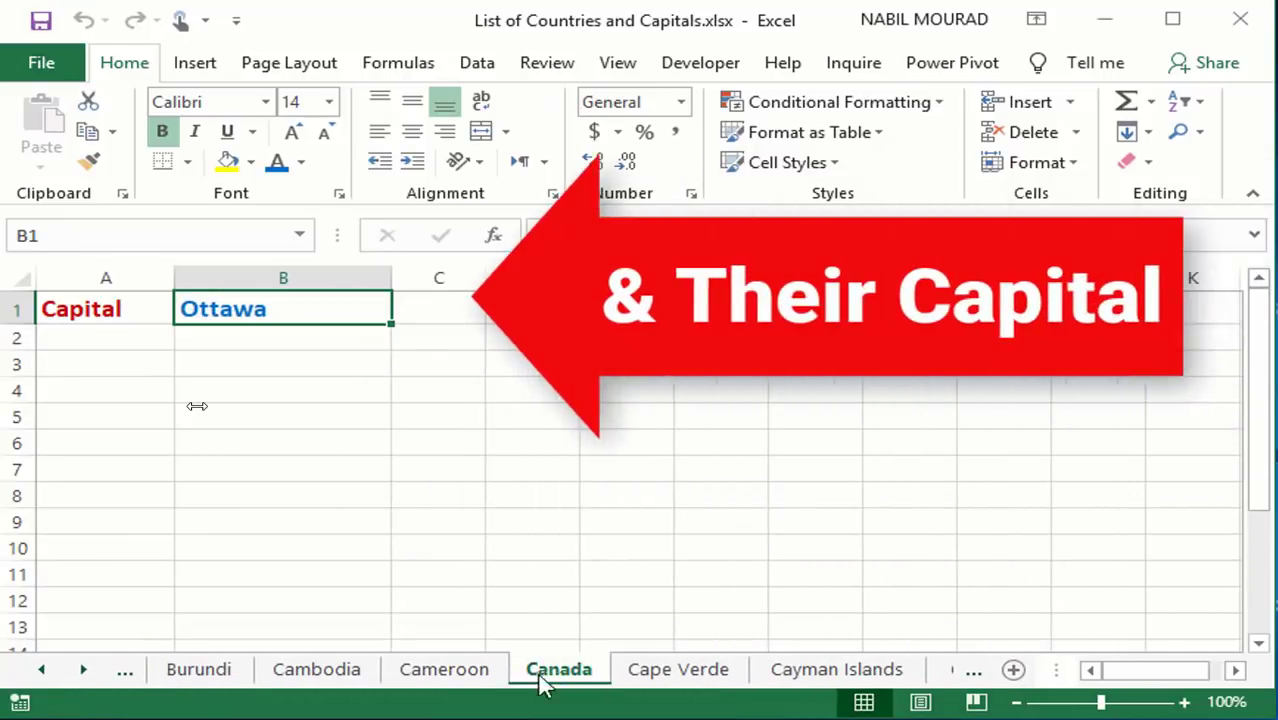
- Advance through the country sheets after Canada and open the Colombia sheet
click(83, 669)
click(83, 669)
click(83, 669)
click(83, 669)
click(83, 669)
click(83, 669)
click(84, 669)
click(84, 669)
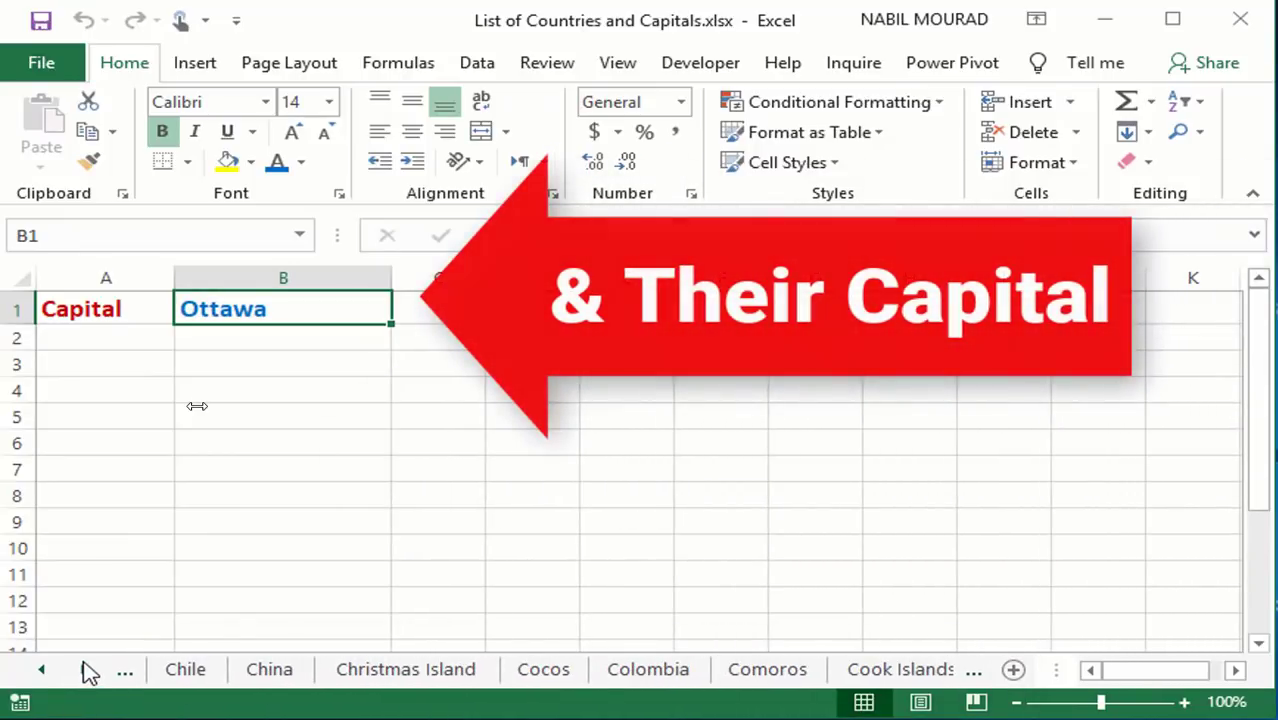
click(648, 669)
- Browse the country sheets that follow Colombia and open another one further along
click(83, 669)
double_click(83, 669)
double_click(83, 669)
double_click(83, 669)
double_click(83, 669)
double_click(83, 669)
click(83, 669)
double_click(83, 669)
double_click(83, 669)
double_click(83, 669)
click(83, 669)
click(447, 669)
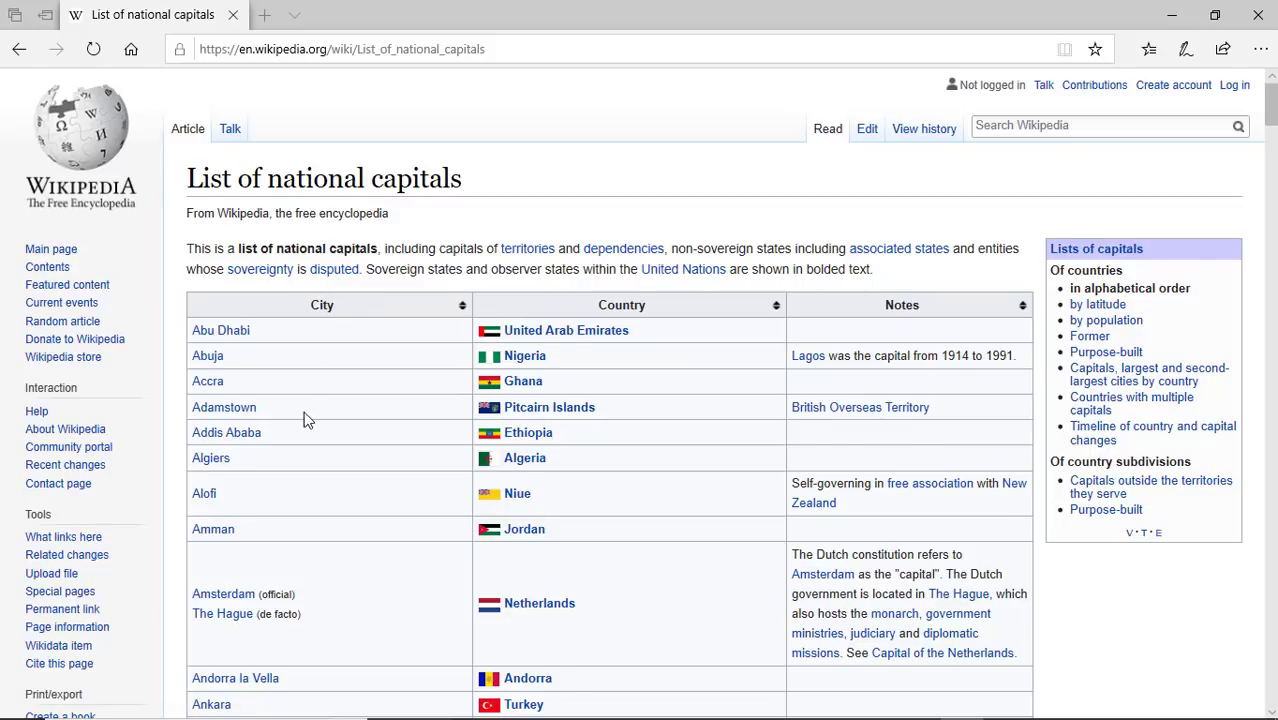
- Copy the URL of Wikipedia's List of national capitals page and paste it into cell K1 of the Excel workbook
scroll(440, 515, down, 1)
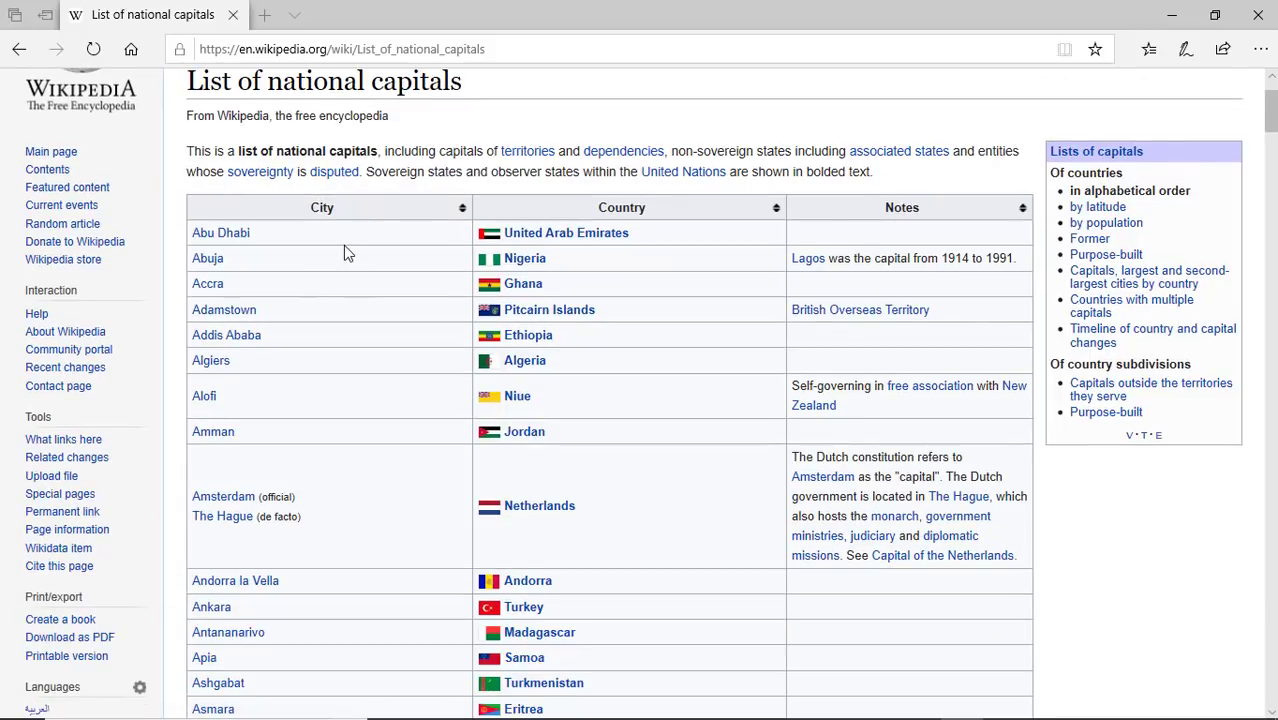
mouse_move(530, 244)
drag(492, 49, 183, 63)
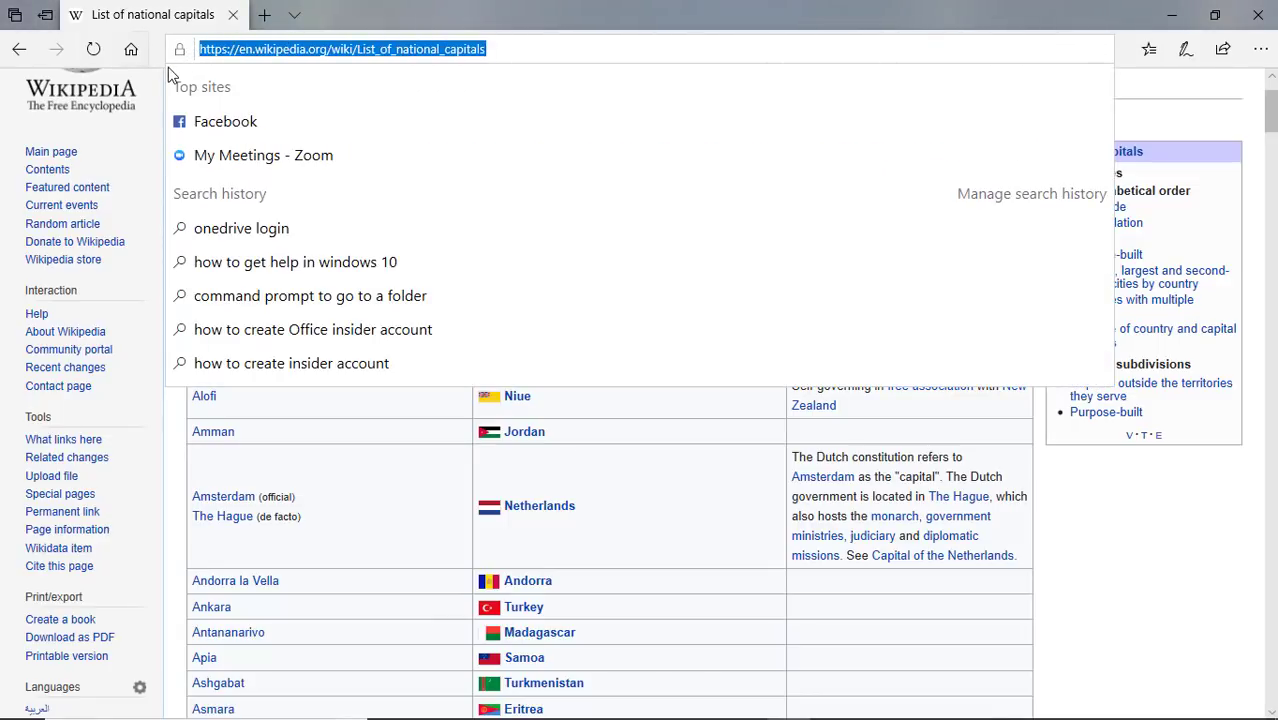
key(ctrl+c)
key(alt+Tab)
key(ctrl+v)
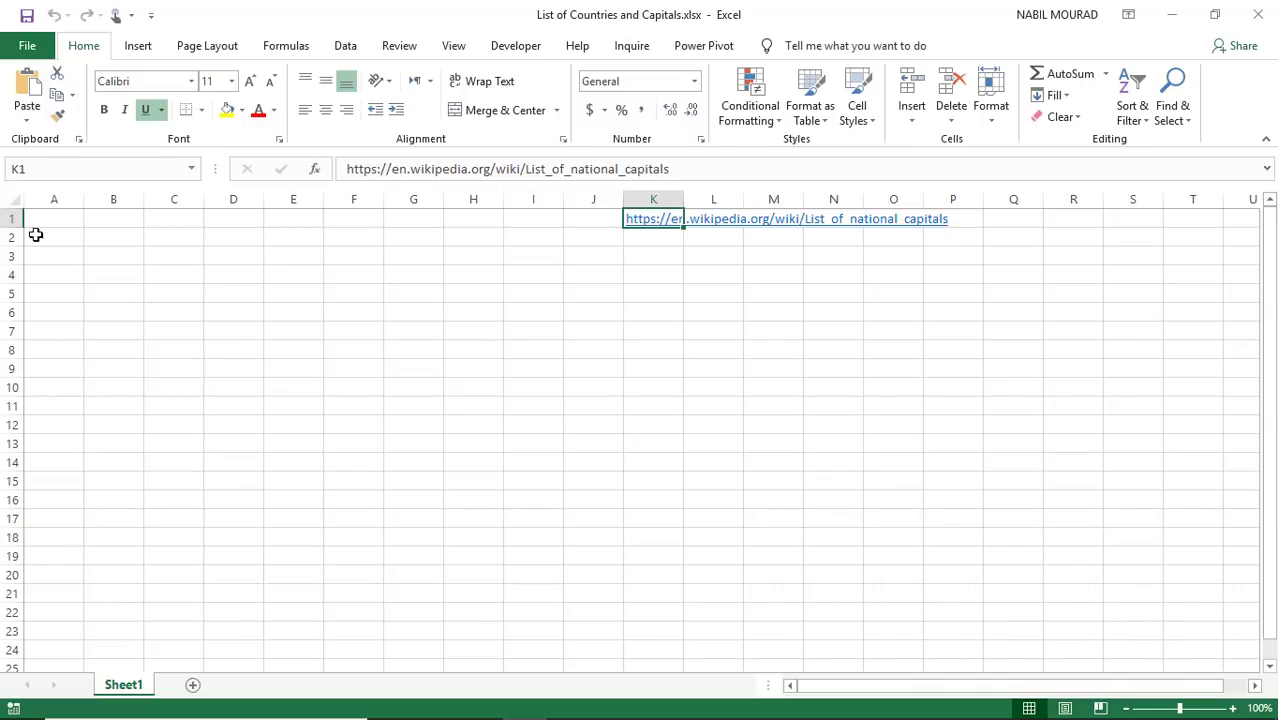
click(345, 48)
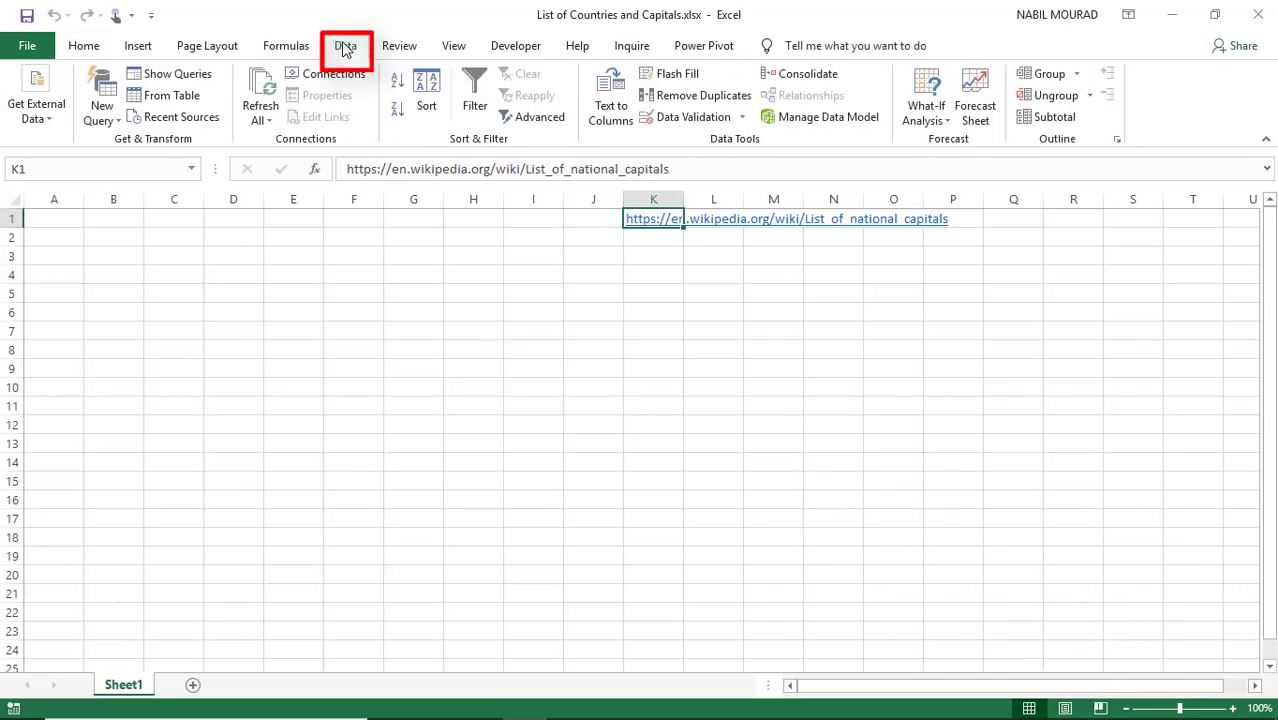
click(117, 122)
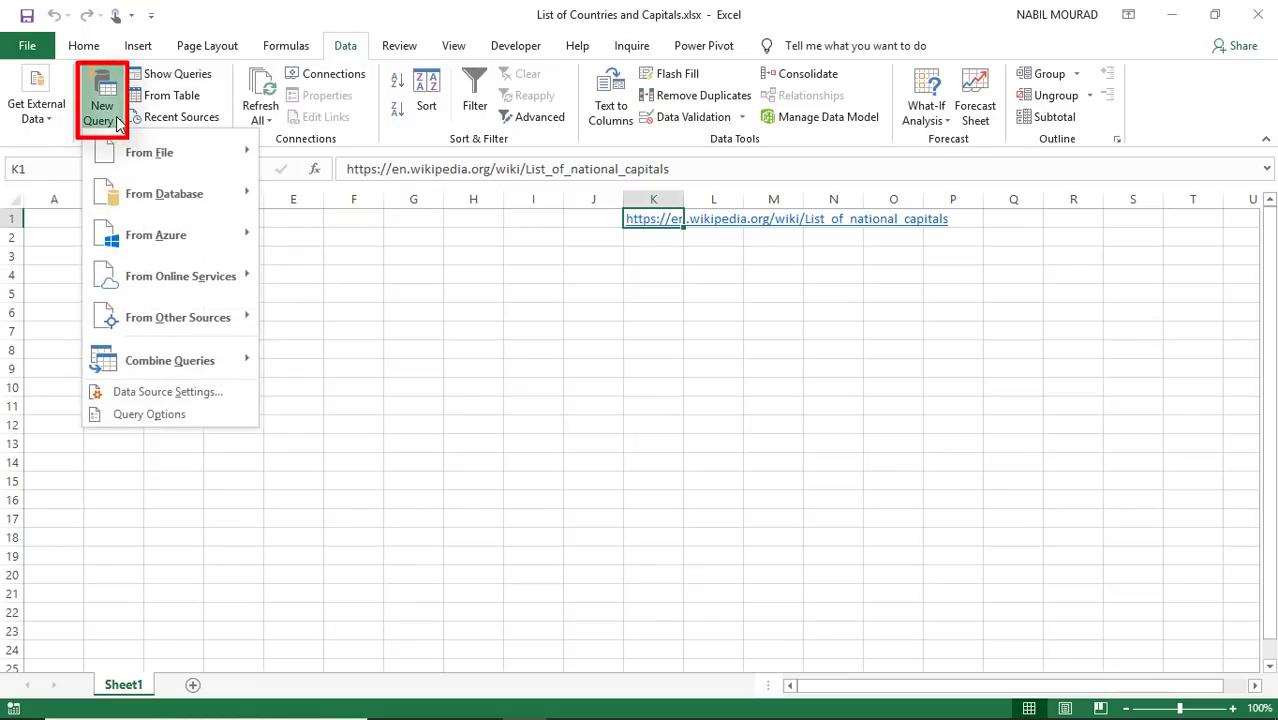
mouse_move(152, 321)
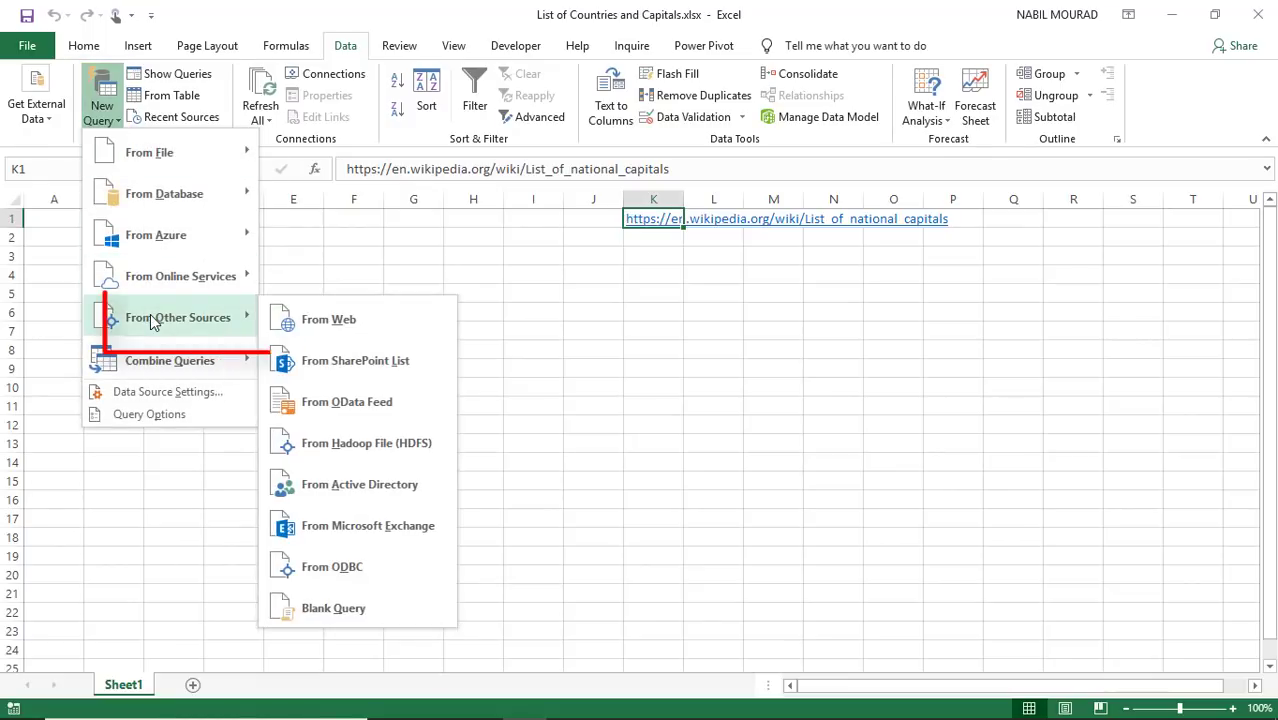
click(322, 322)
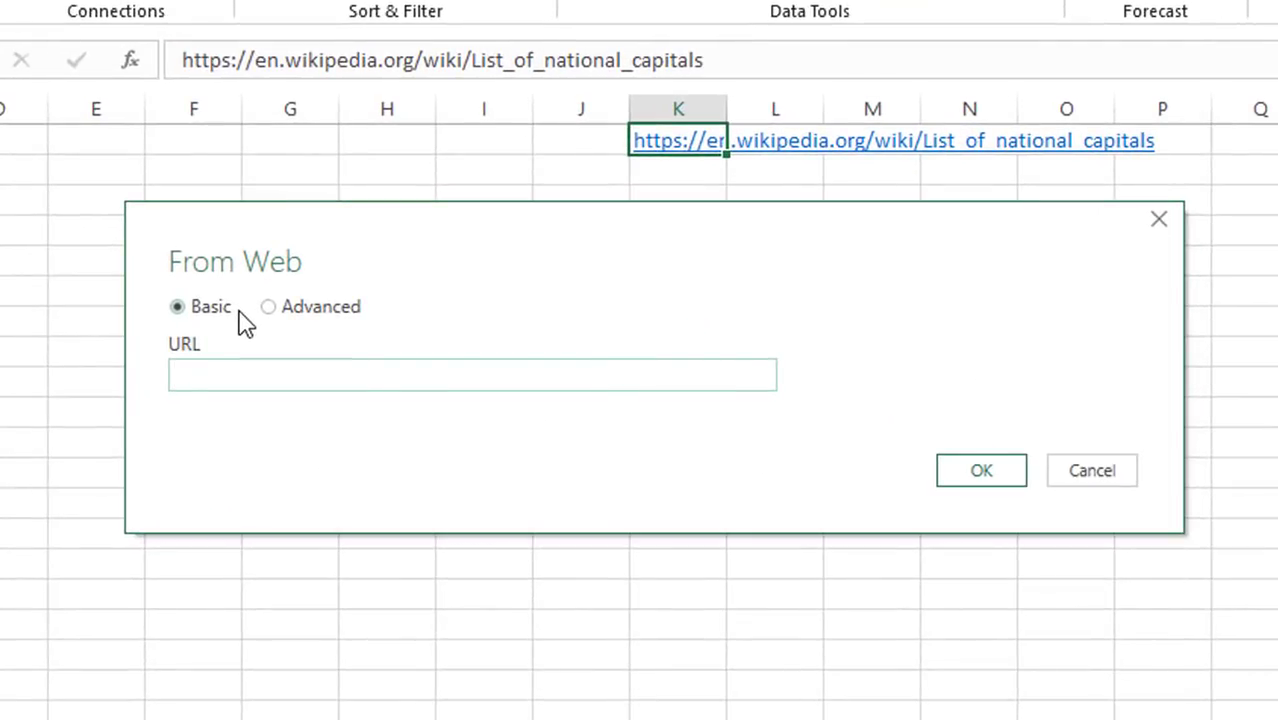
key(ctrl+v)
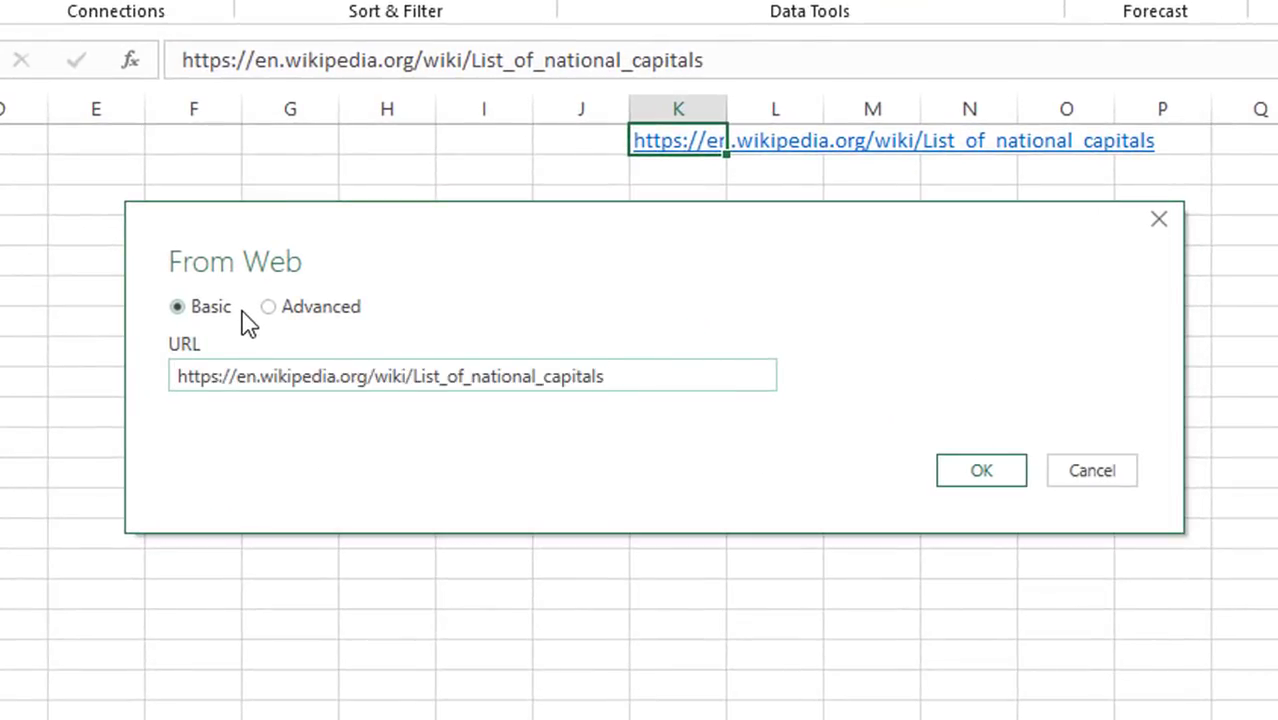
click(1001, 478)
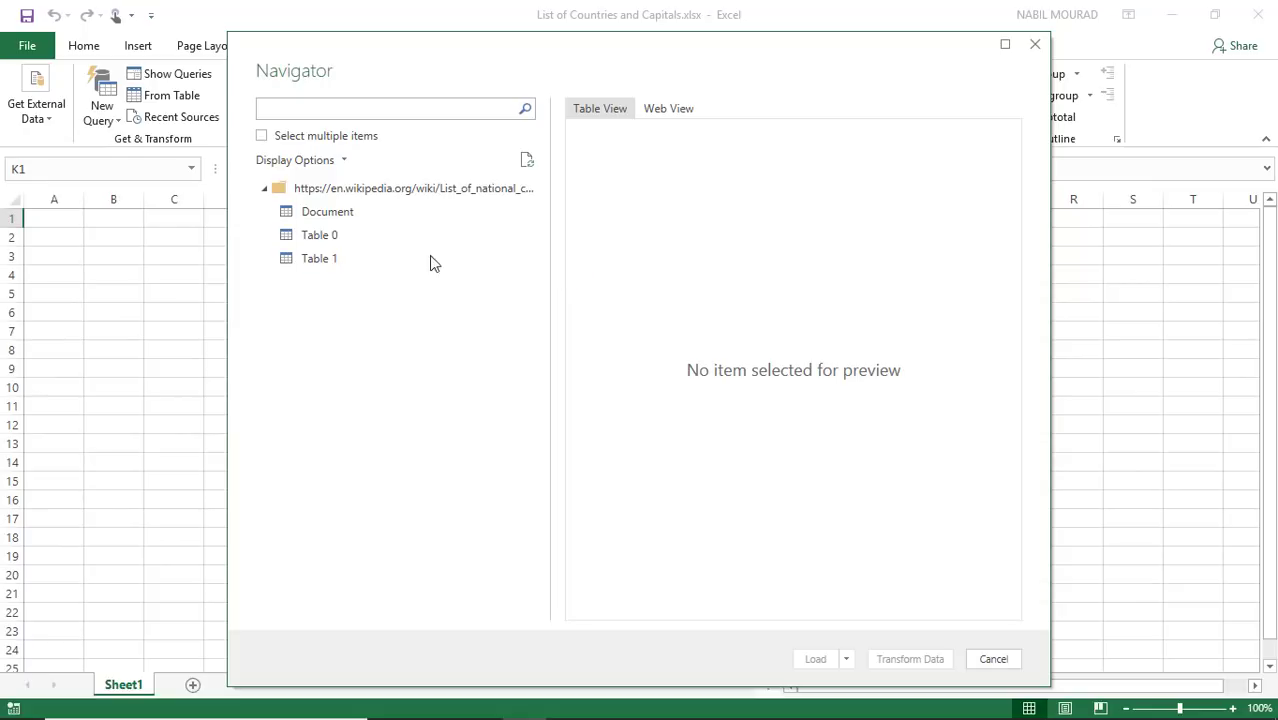
- Preview Document and Table 0 in the Navigator, then open Table 1 for transformation in the Power Query Editor
click(340, 213)
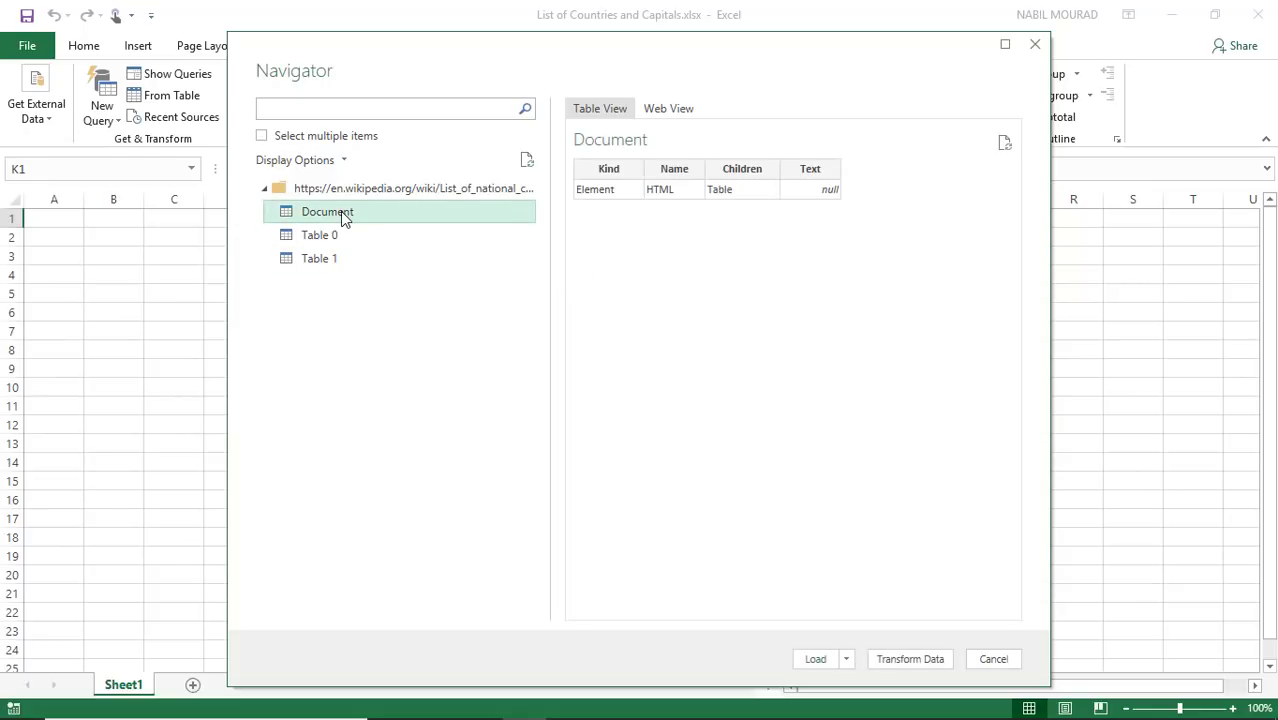
click(318, 240)
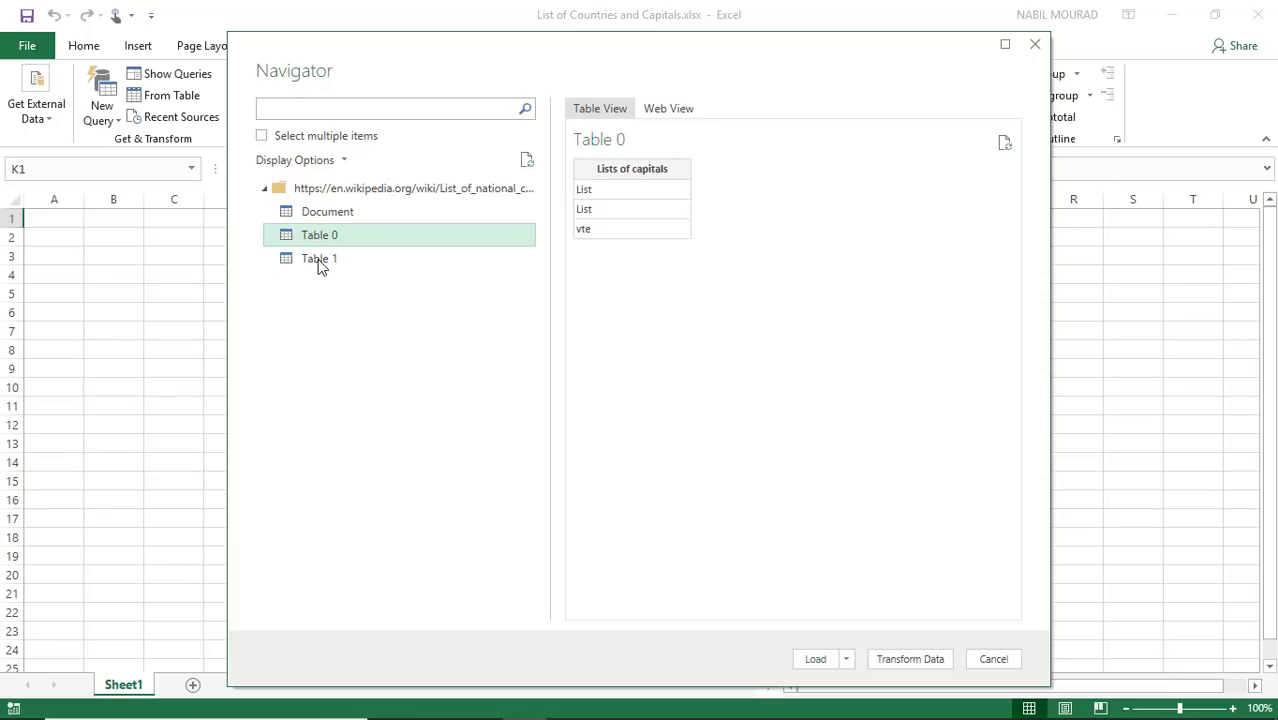
click(318, 260)
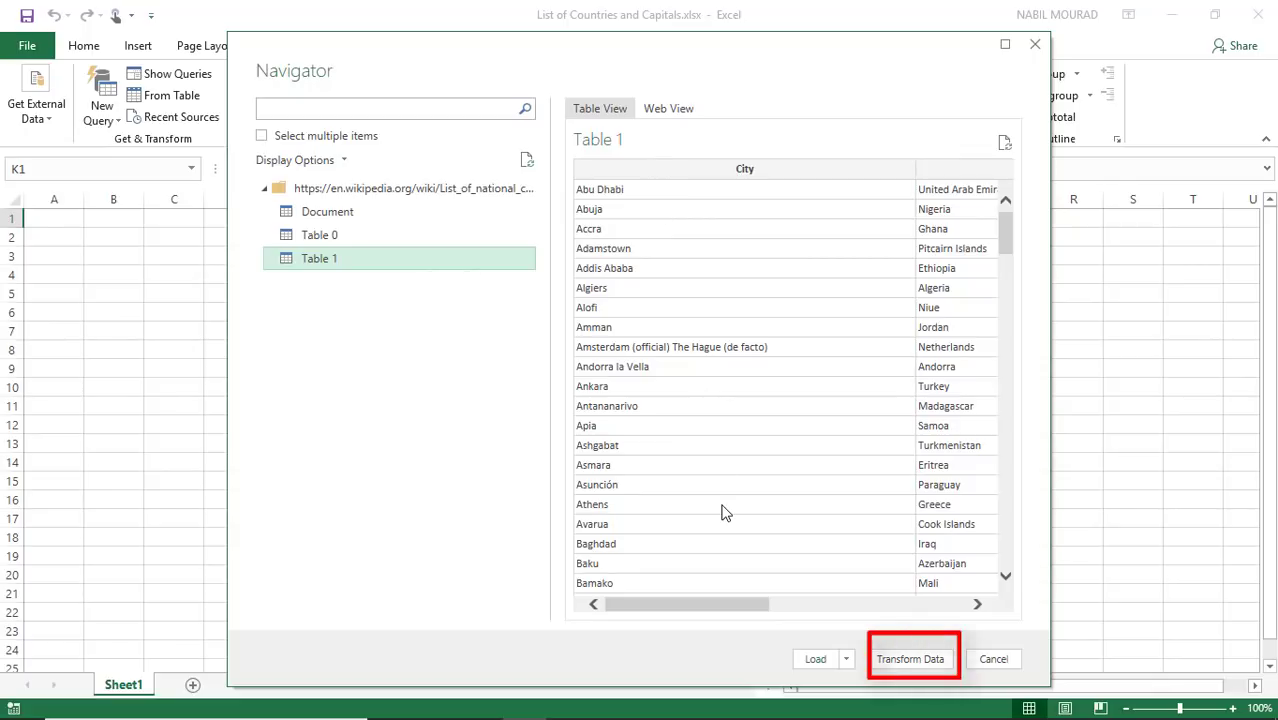
click(905, 660)
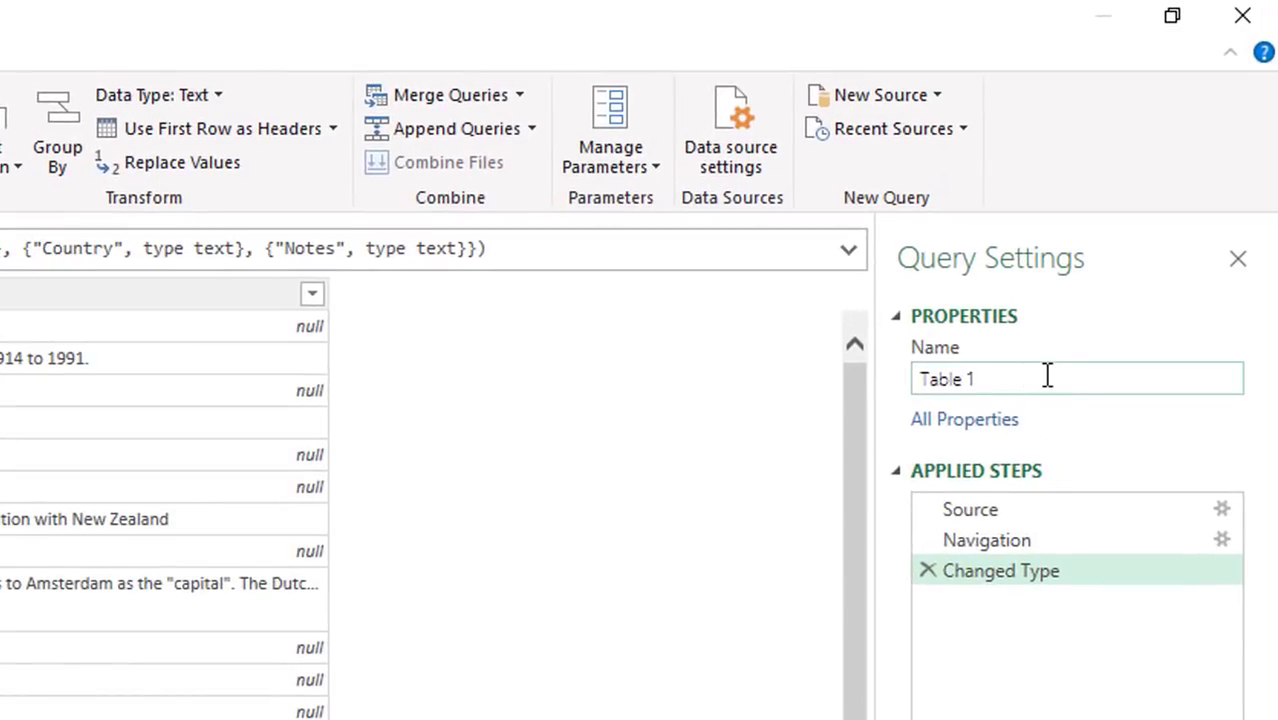
- Rename the query as capitals and delete its Changed Type applied step
drag(1047, 375, 890, 385)
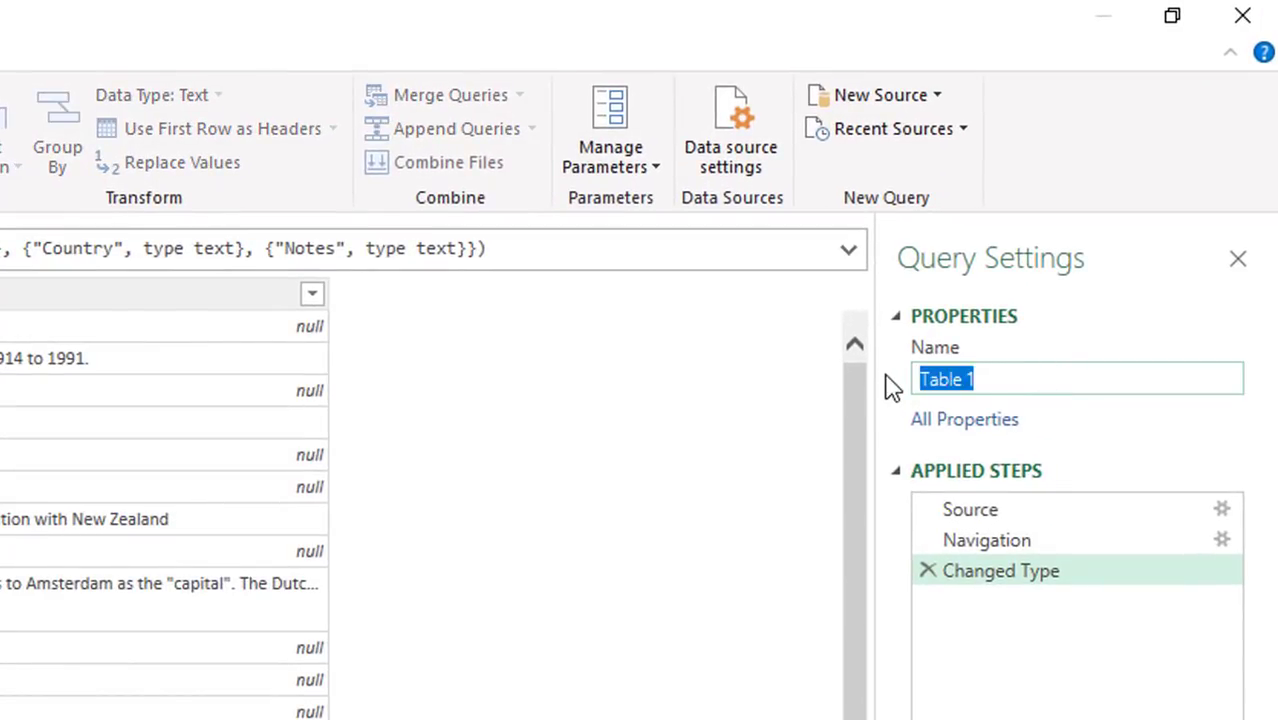
text(capitals)
key(Return)
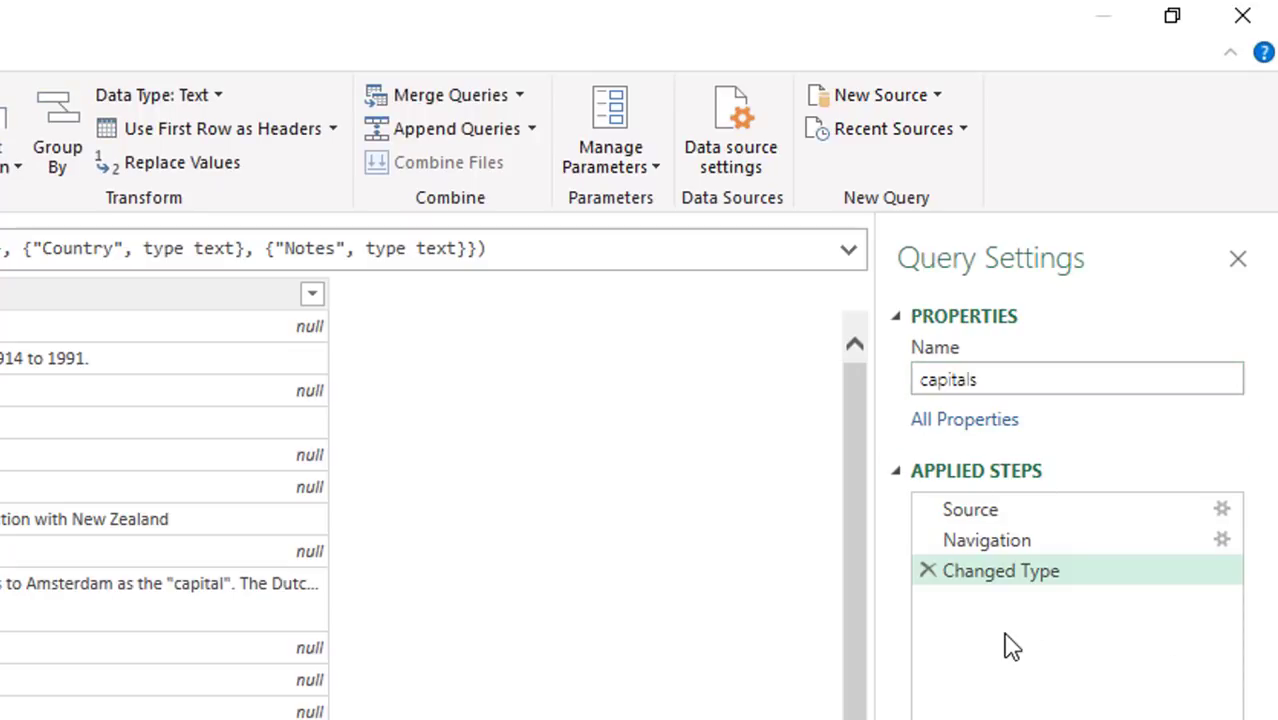
click(927, 571)
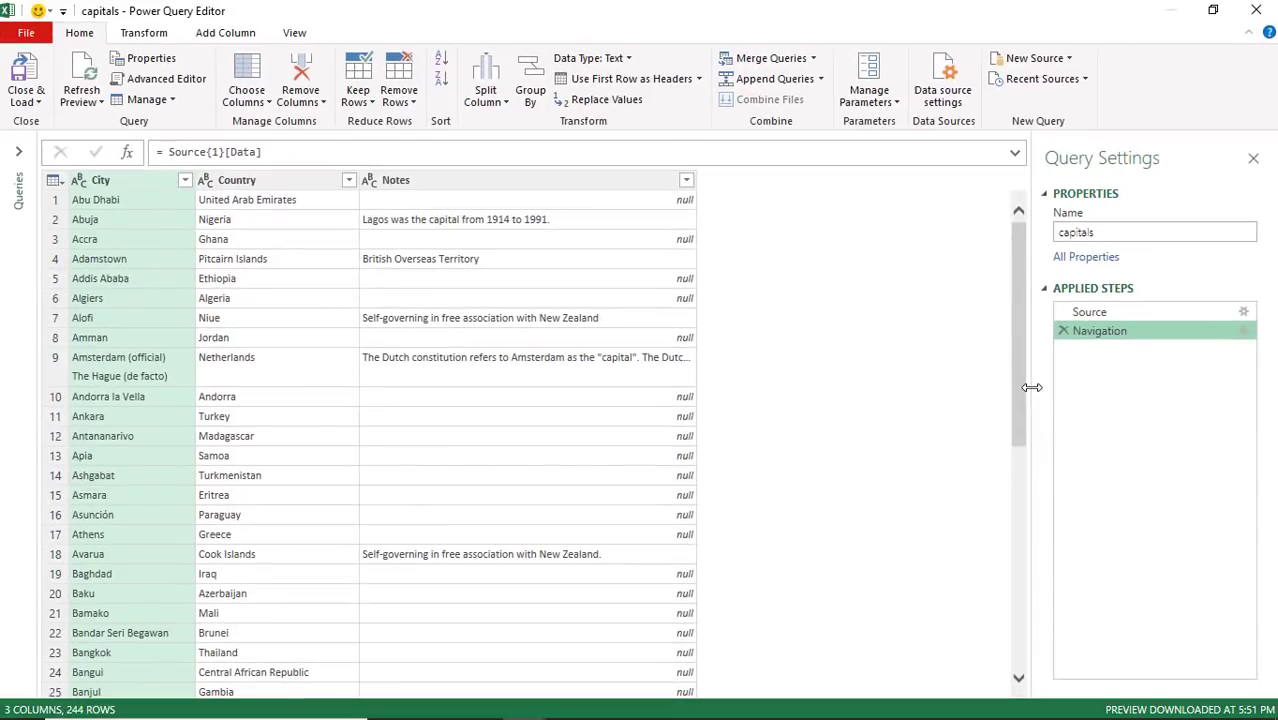
- Remove the Notes column from the capitals query
click(518, 179)
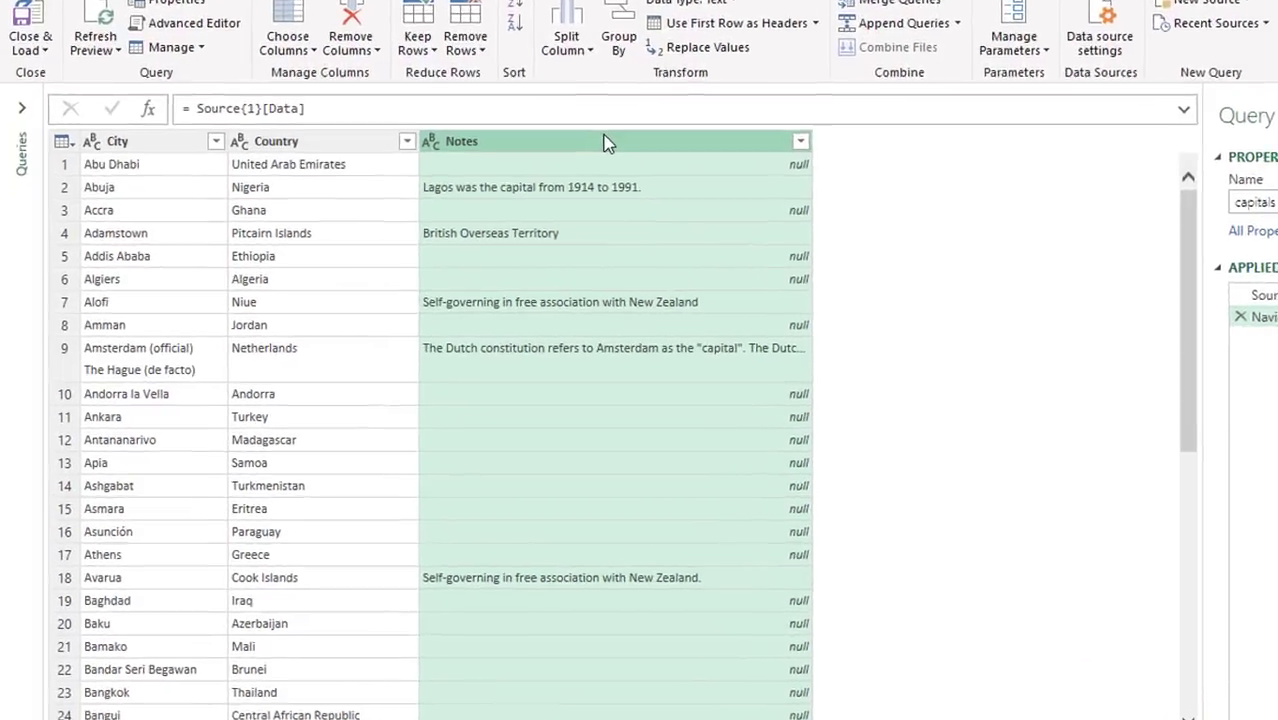
right_click(518, 176)
click(815, 123)
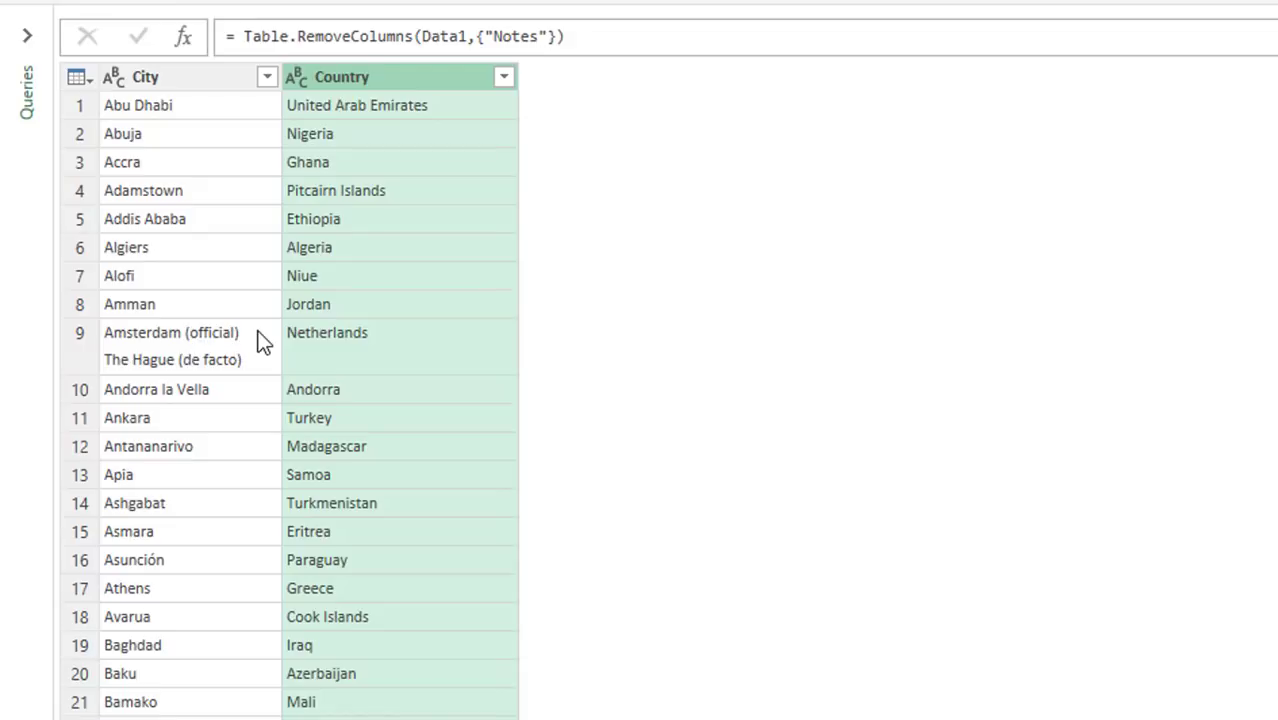
- Split the City column at each occurrence of a custom delimiter consisting of a space and an opening parenthesis
click(205, 80)
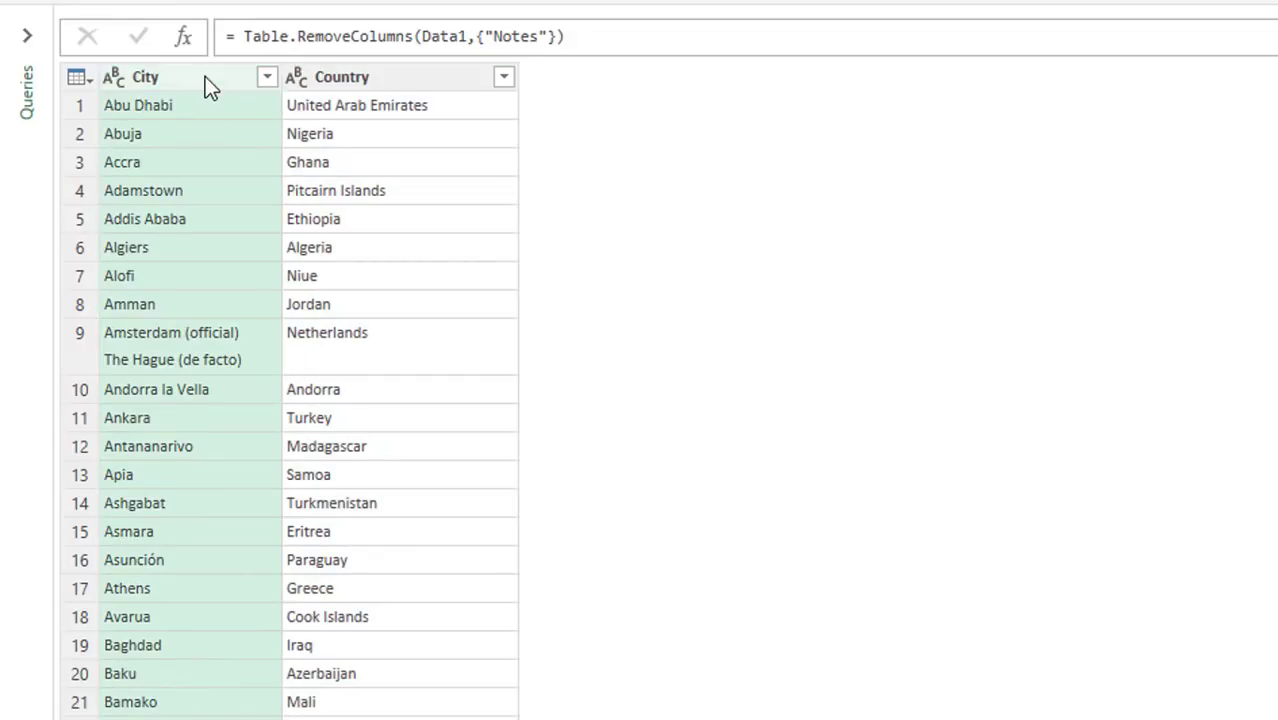
right_click(205, 77)
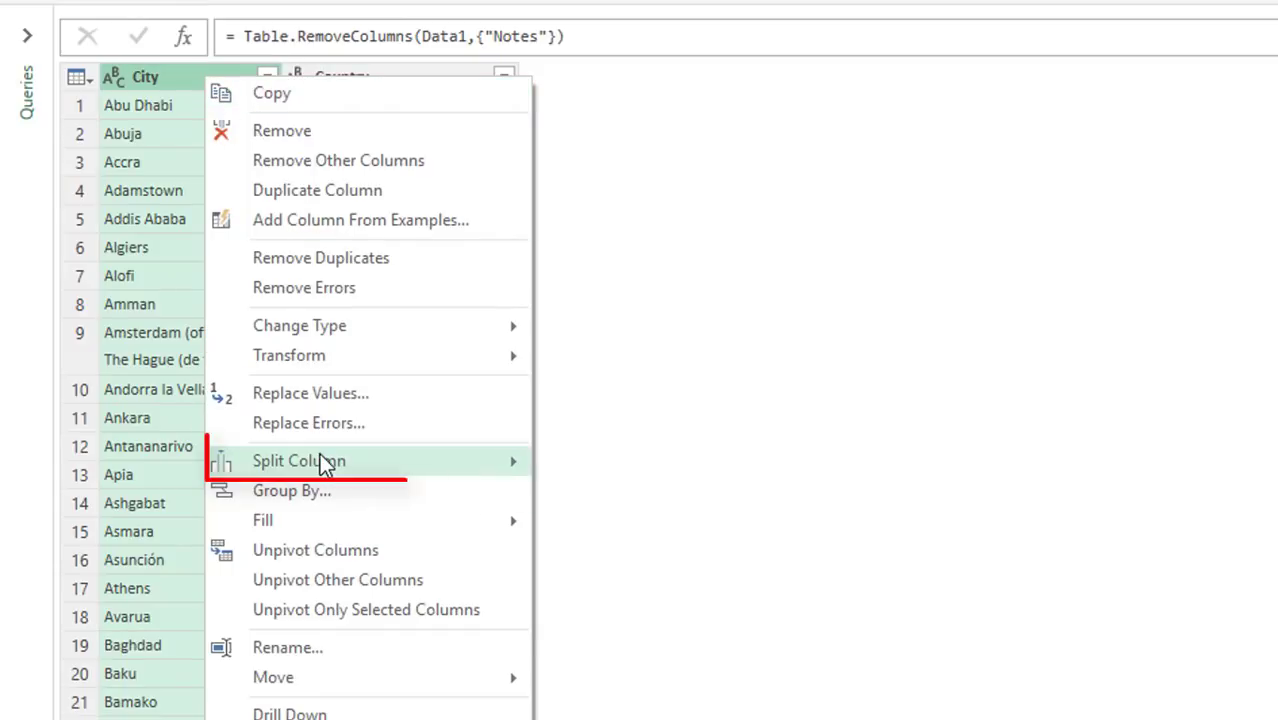
mouse_move(337, 463)
click(607, 466)
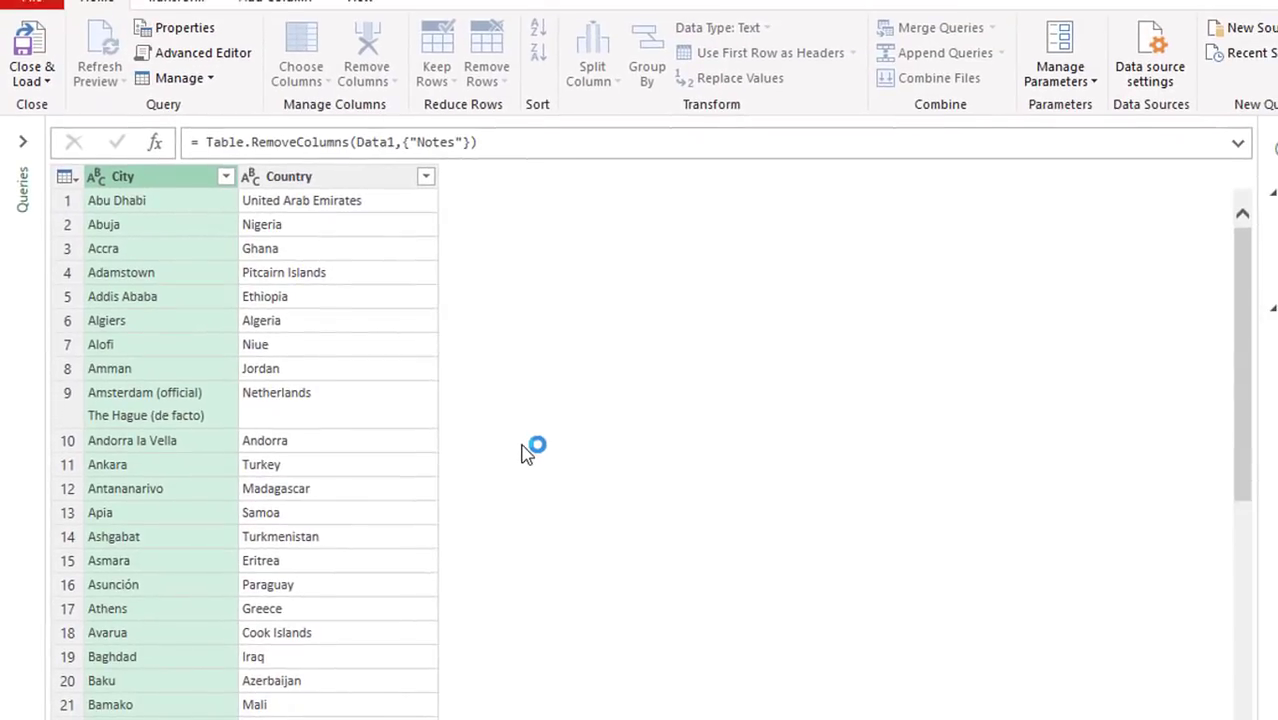
click(668, 344)
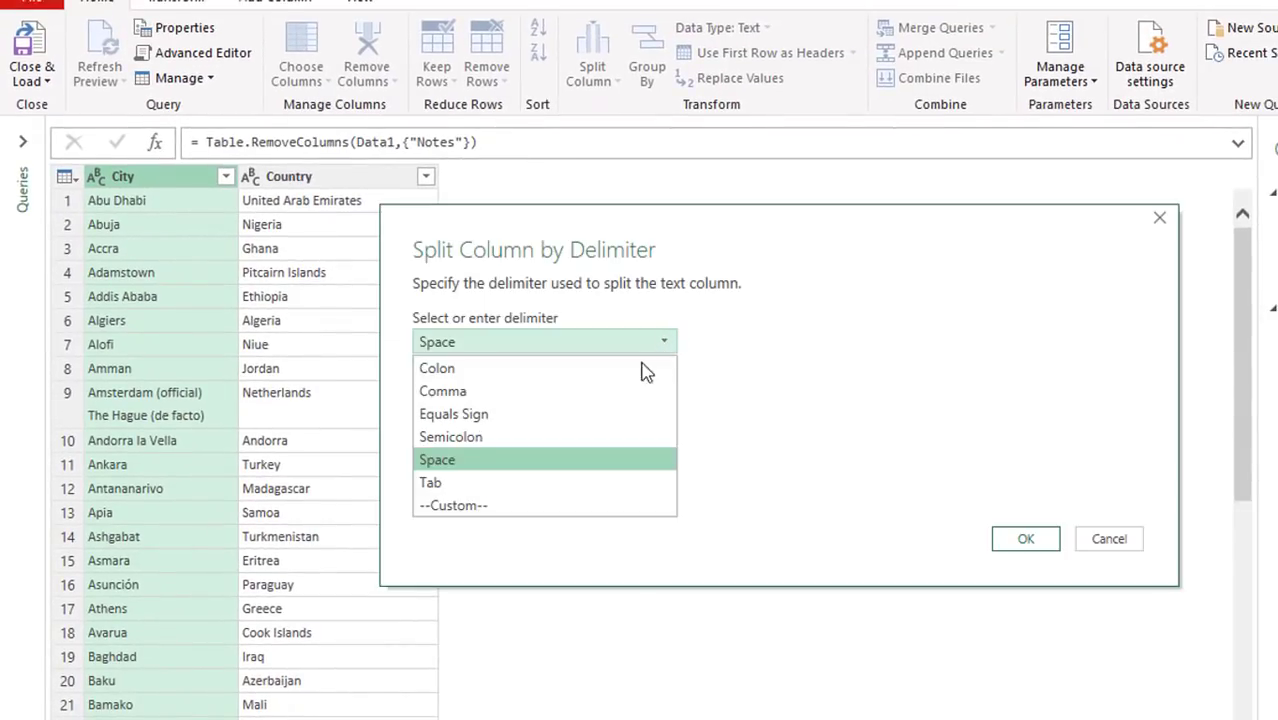
click(455, 506)
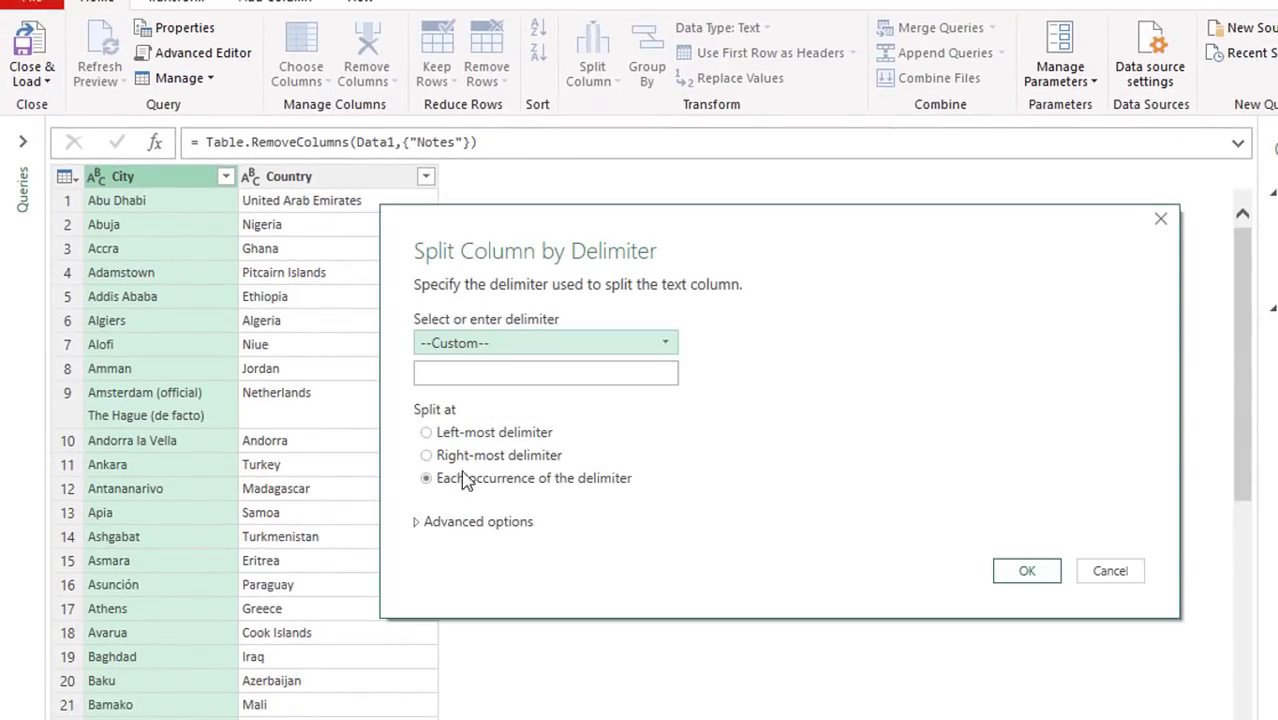
click(445, 371)
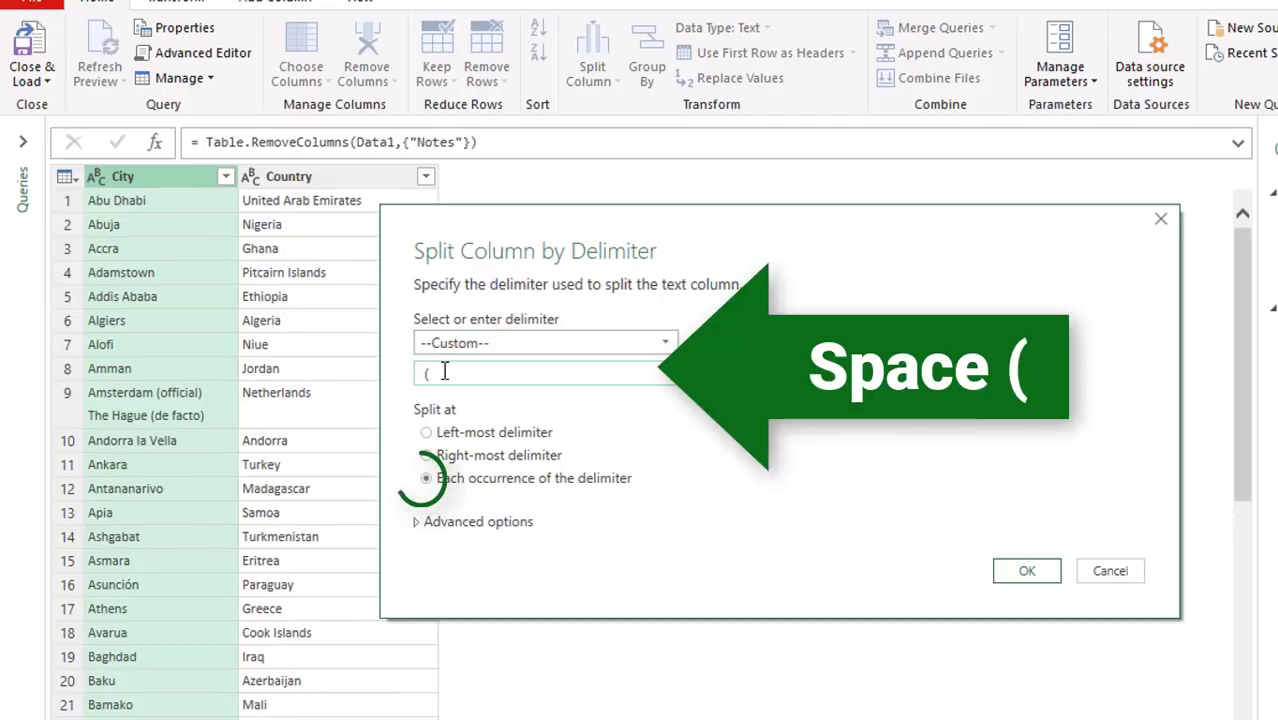
key(Return)
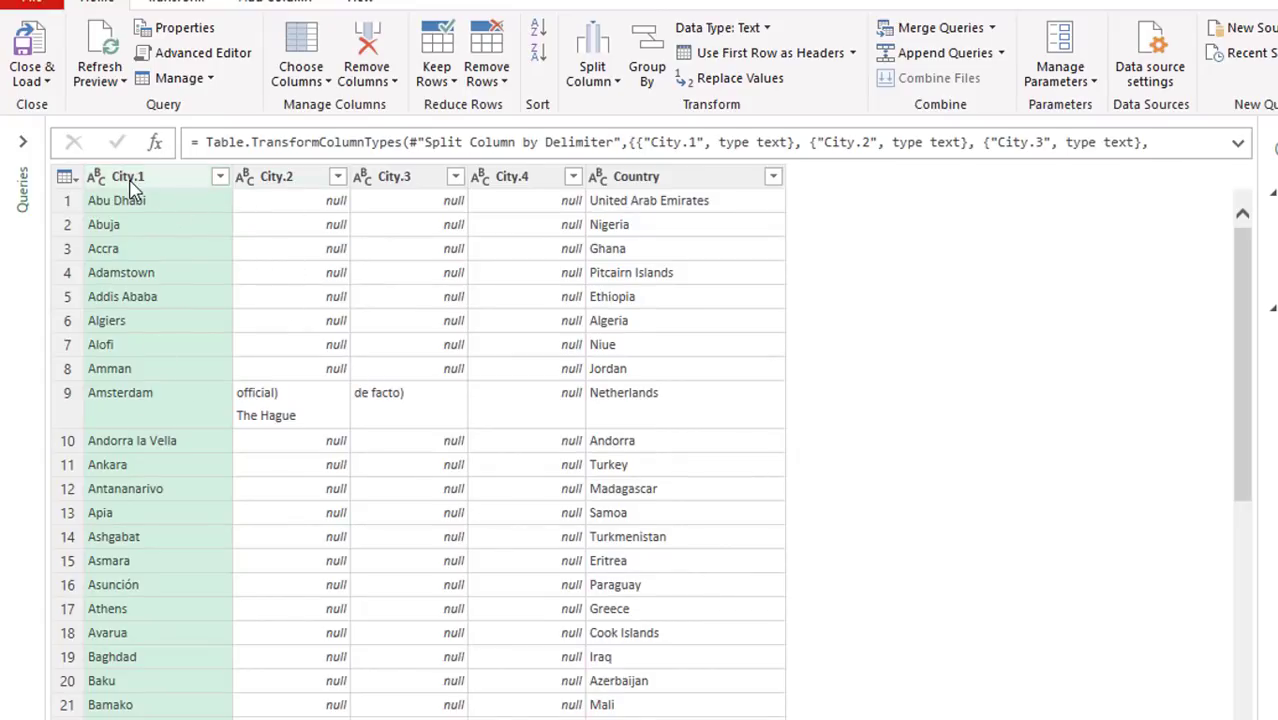
- Remove the columns City.2, City.3 and City.4 from the query
click(268, 183)
key(shift)
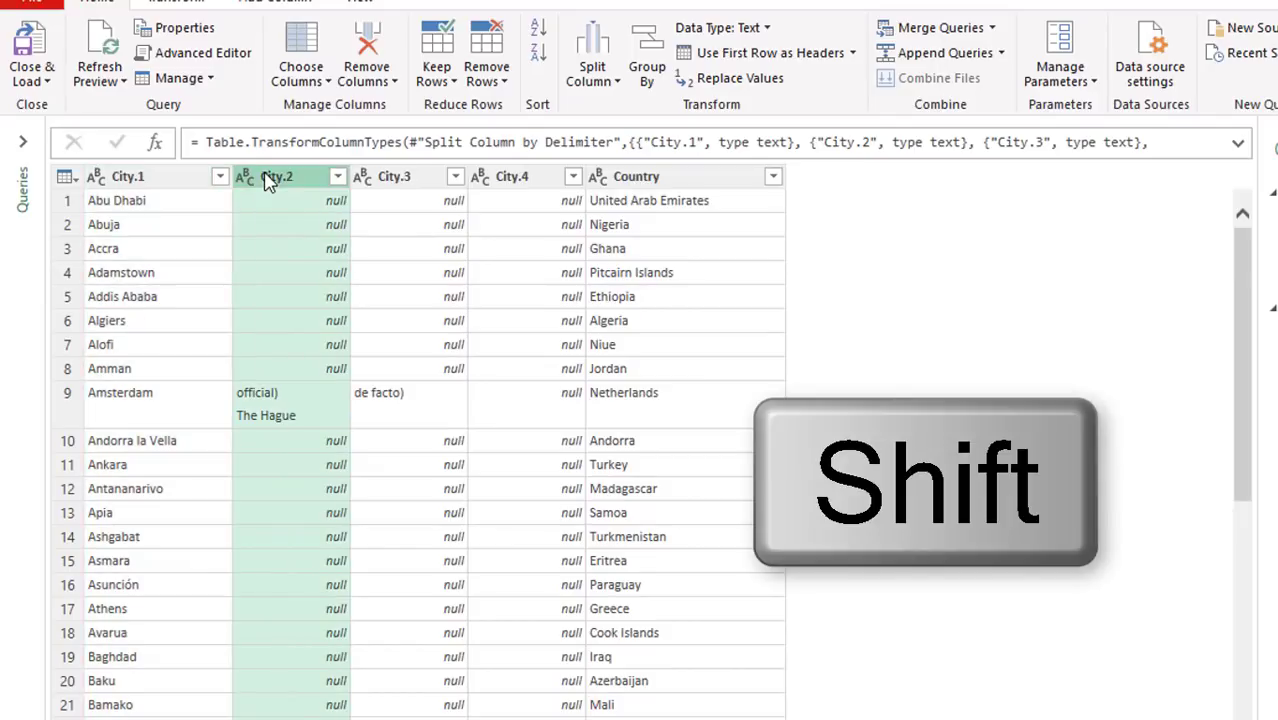
shift+click(519, 185)
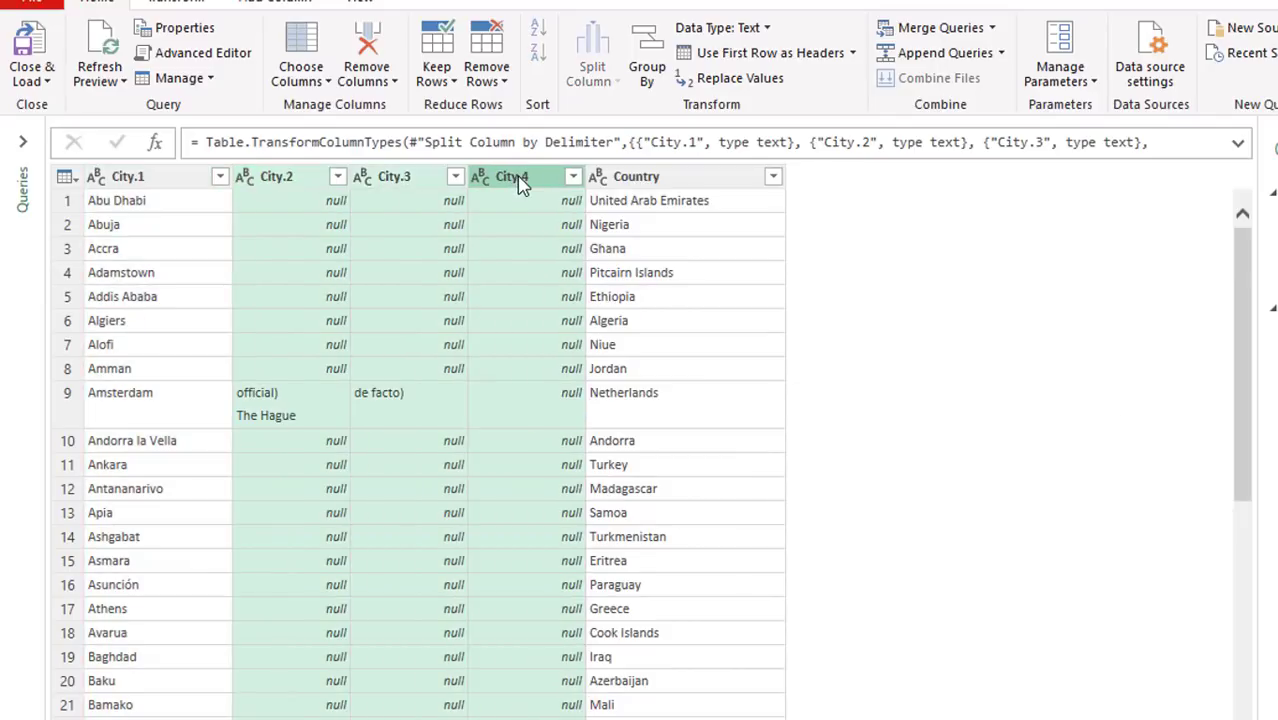
right_click(520, 185)
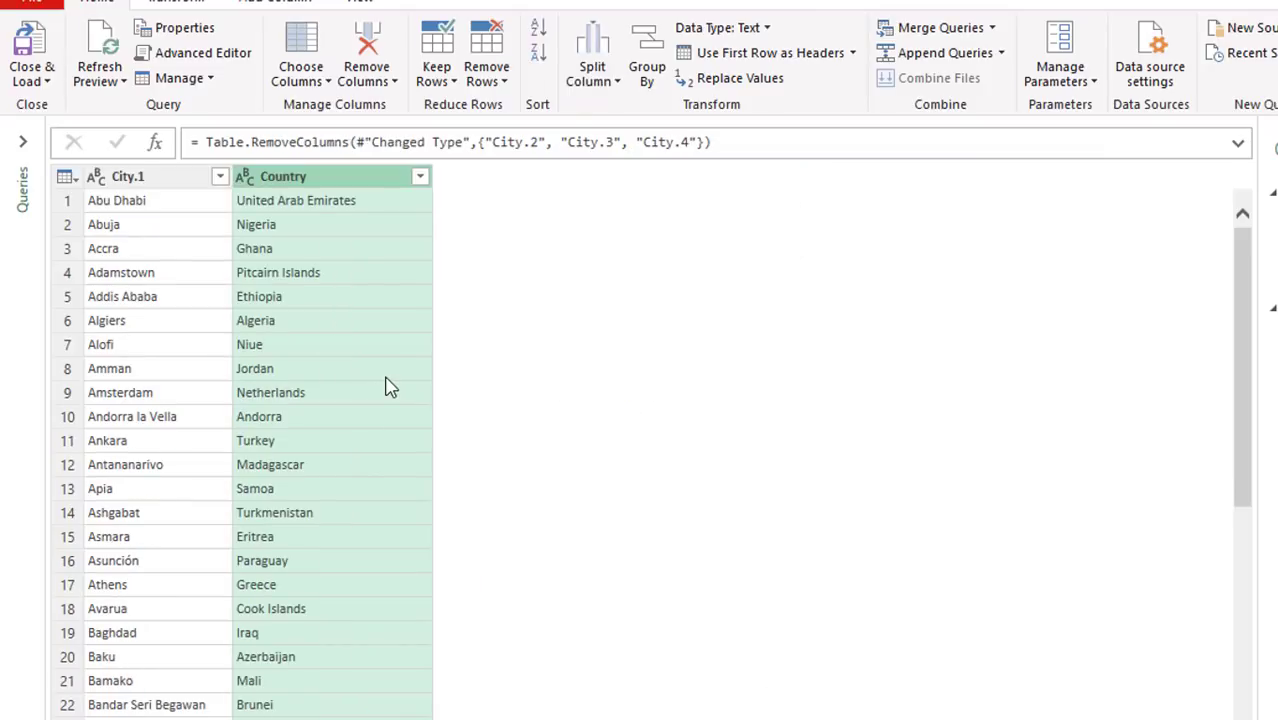
- Split the Country column at each occurrence of a custom delimiter consisting of a space and an opening parenthesis
right_click(337, 180)
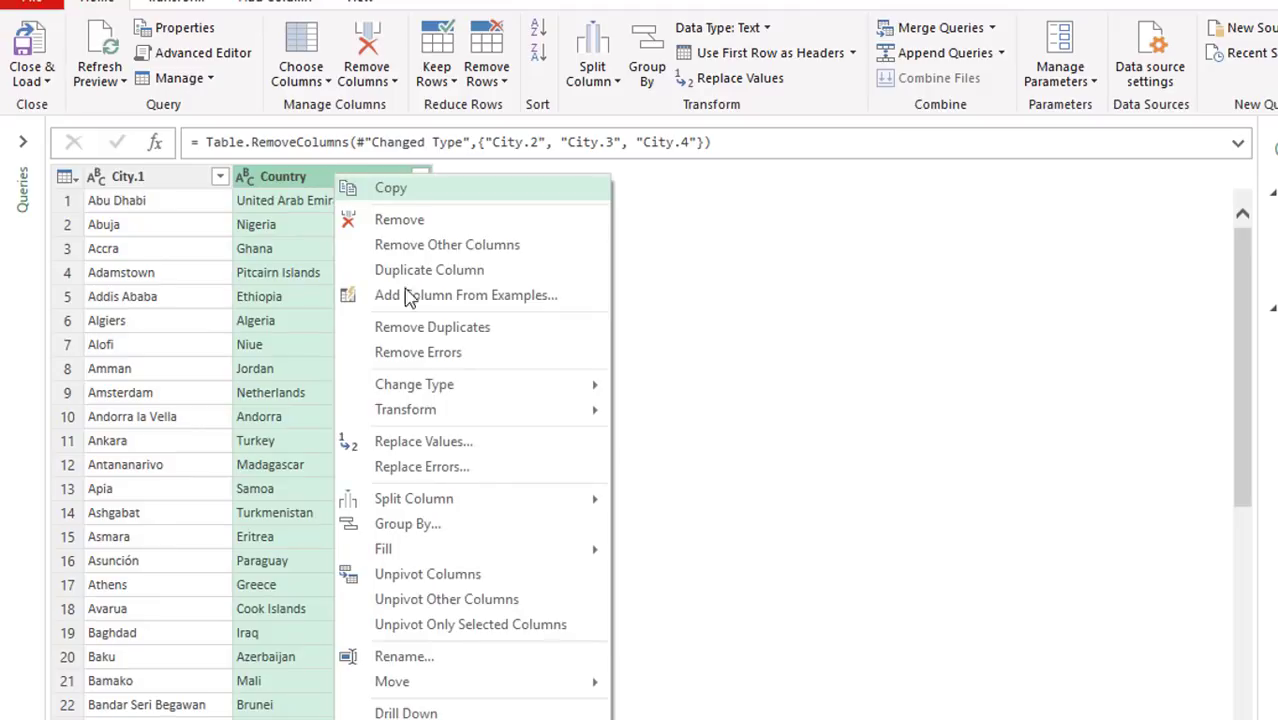
mouse_move(413, 505)
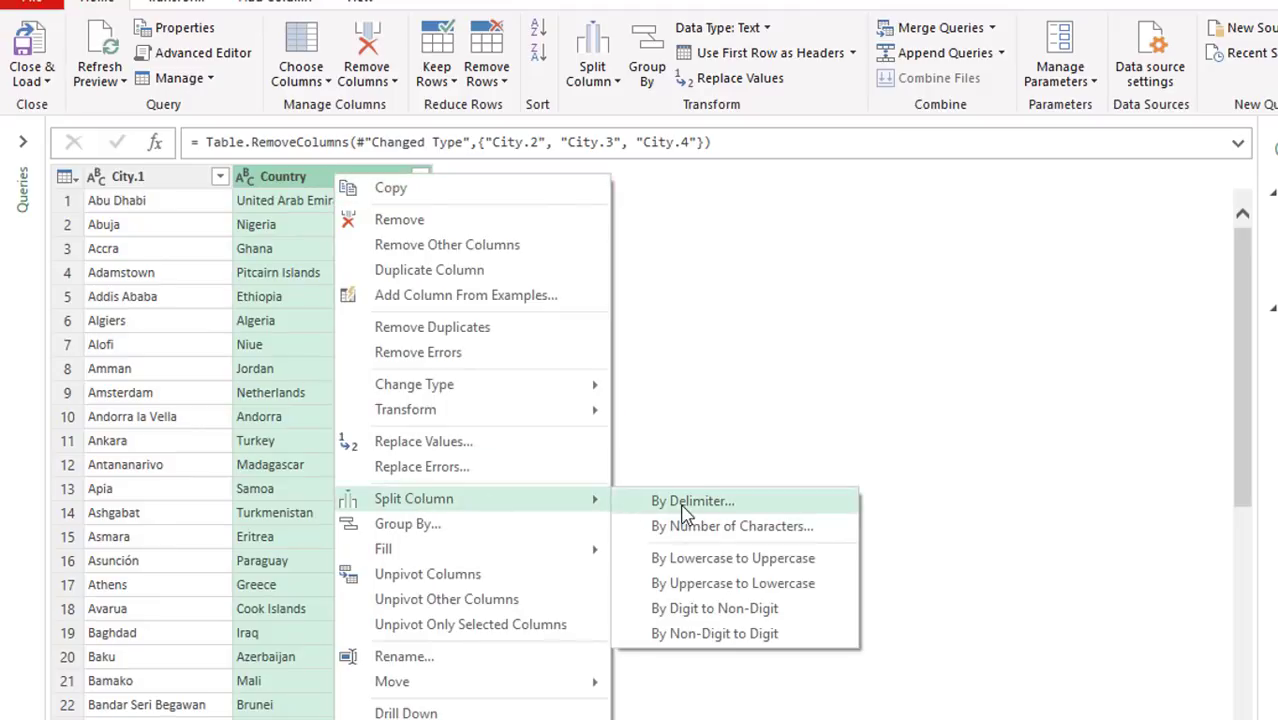
click(676, 503)
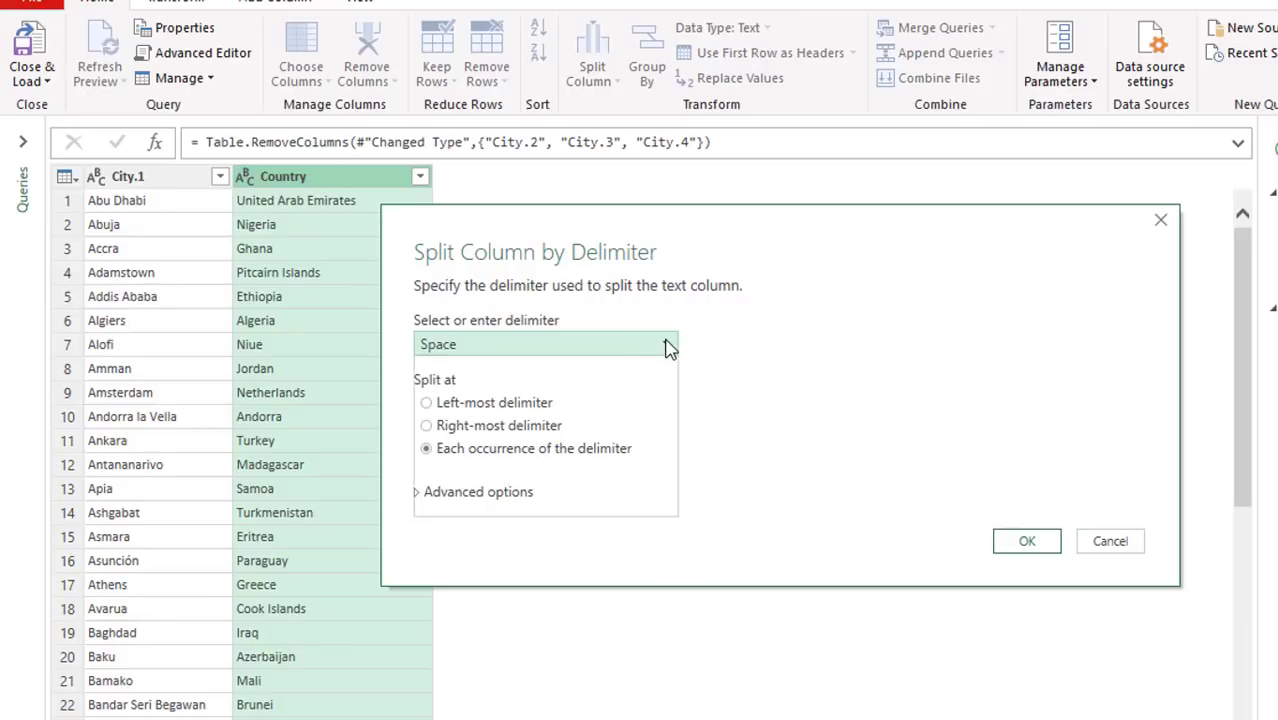
click(666, 344)
click(475, 507)
click(443, 372)
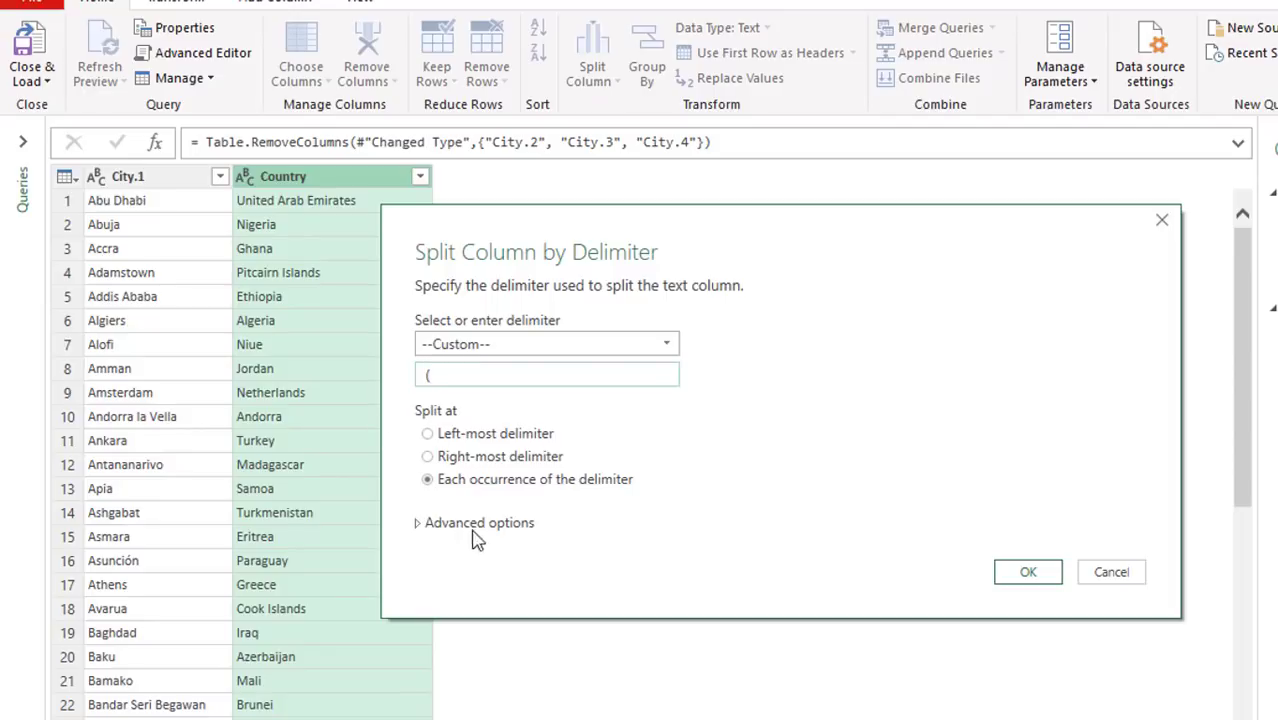
click(1021, 573)
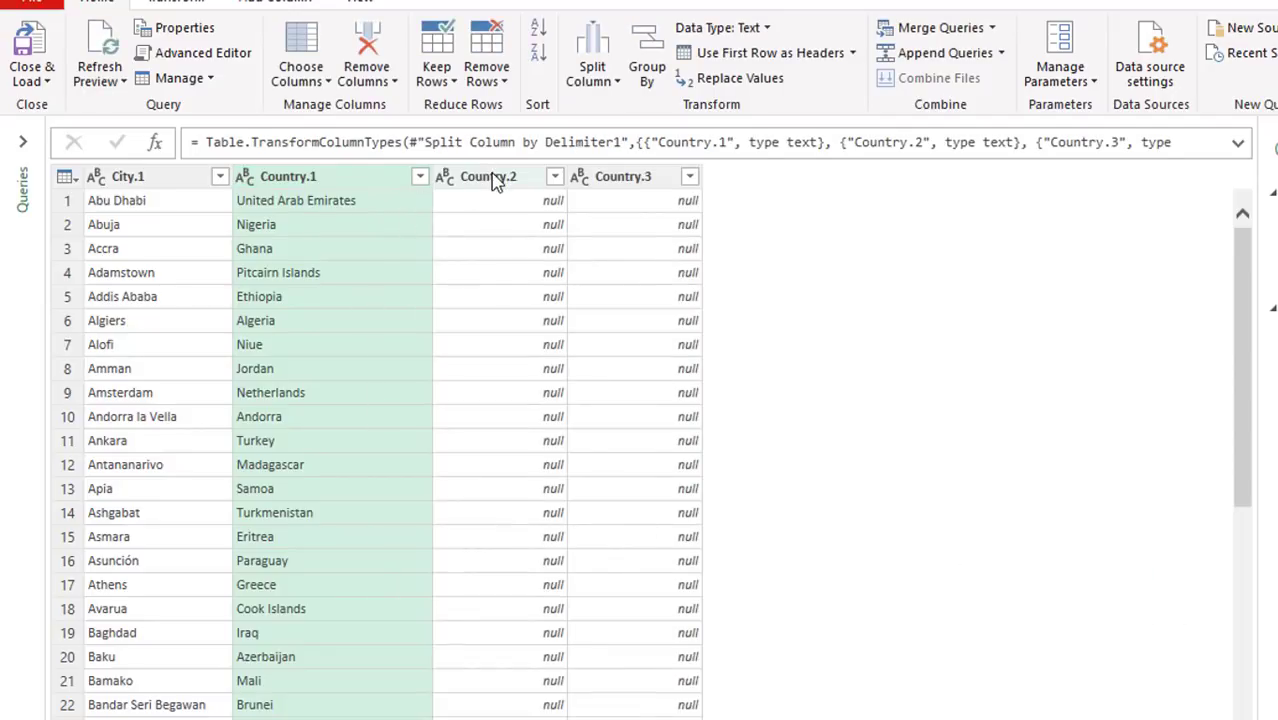
- Remove the columns Country.2 and Country.3 from the query
click(497, 180)
key(shift)
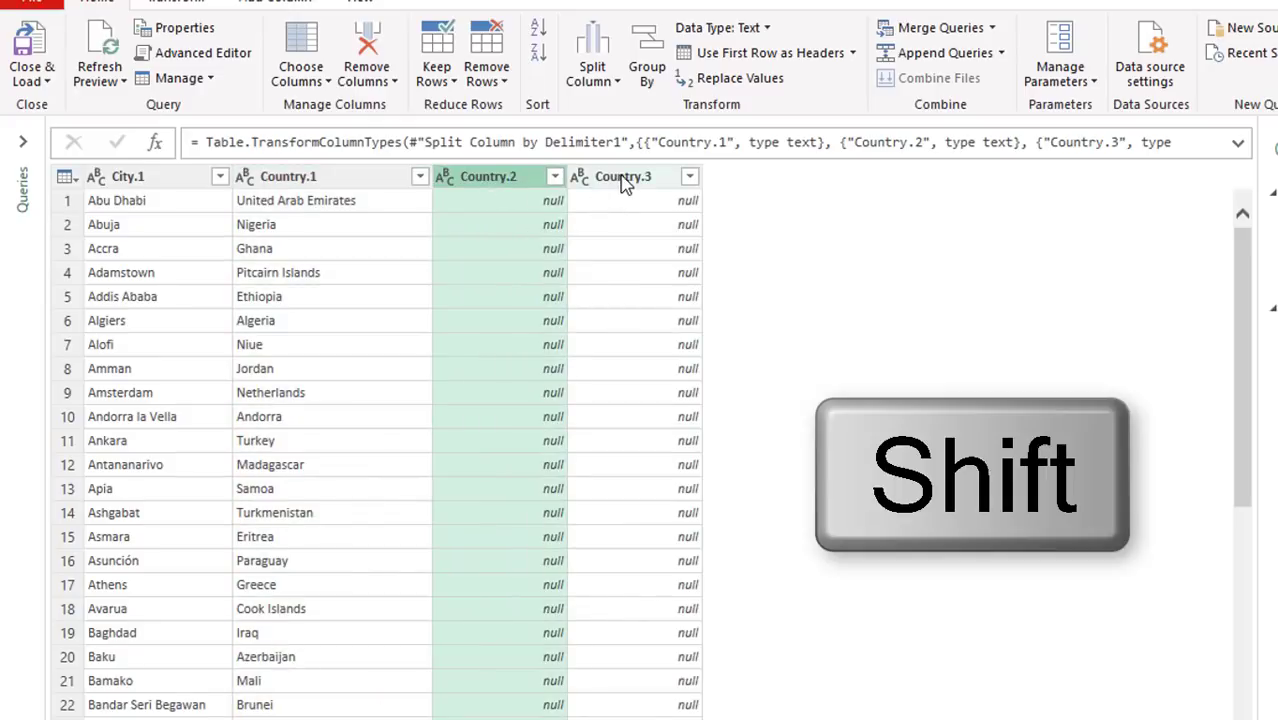
shift+click(623, 183)
right_click(623, 183)
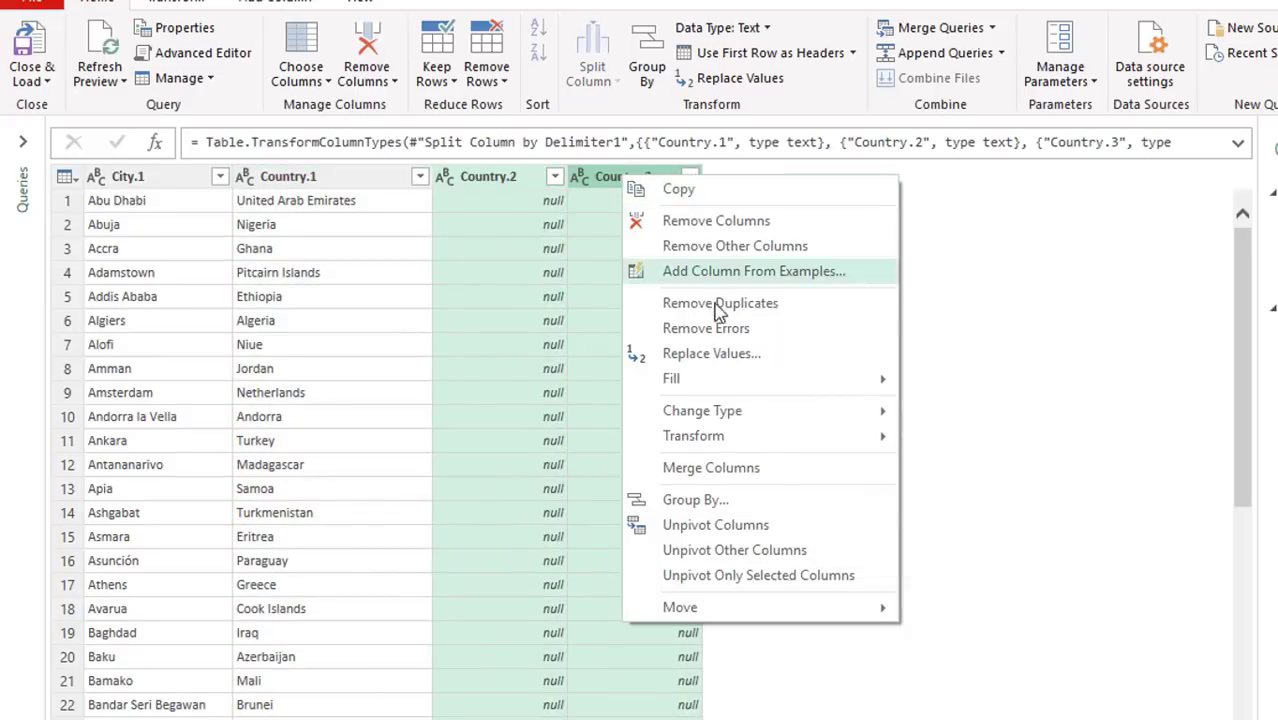
click(716, 222)
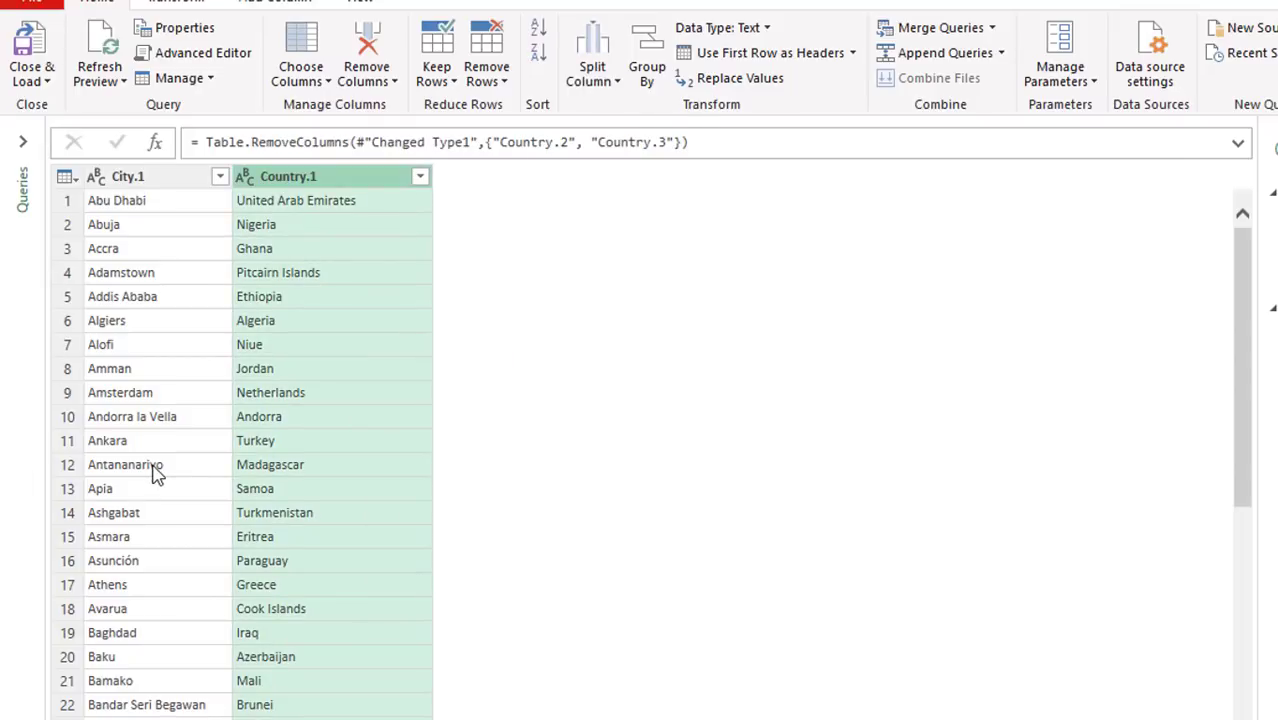
- Rename the City.1 column as Capital and the Country.1 column as Country
double_click(150, 178)
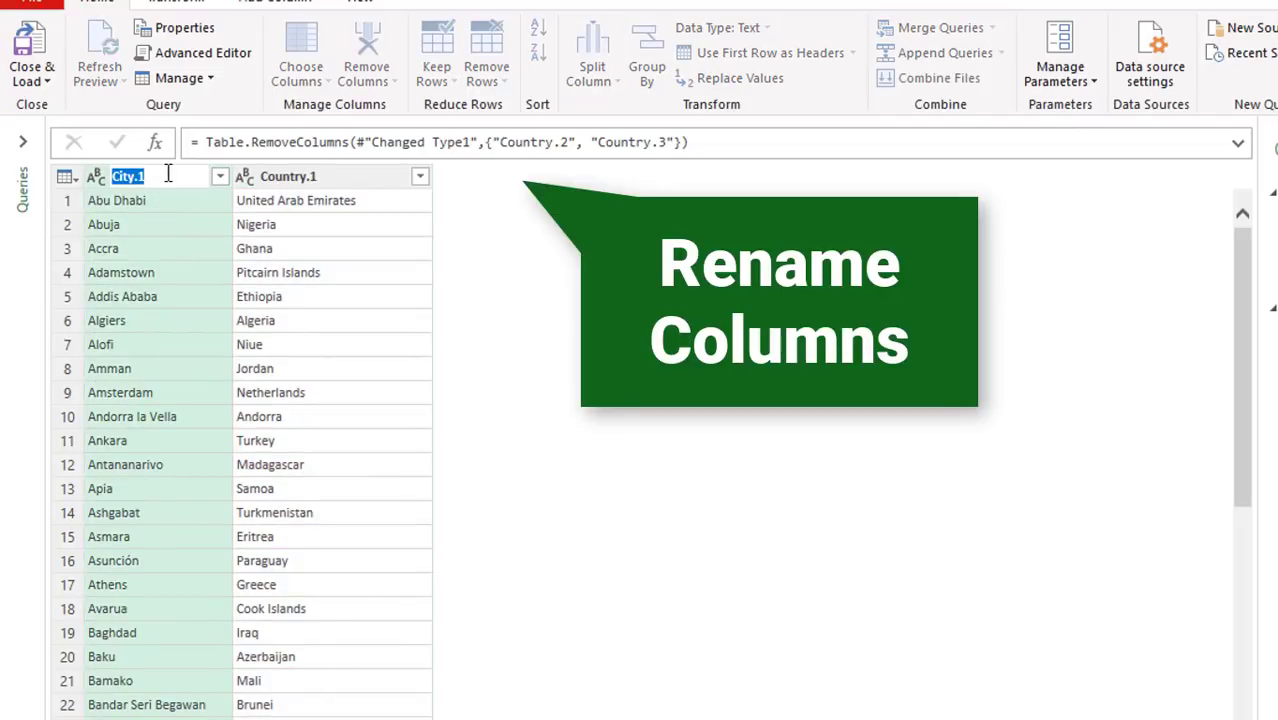
text(Capital)
key(Return)
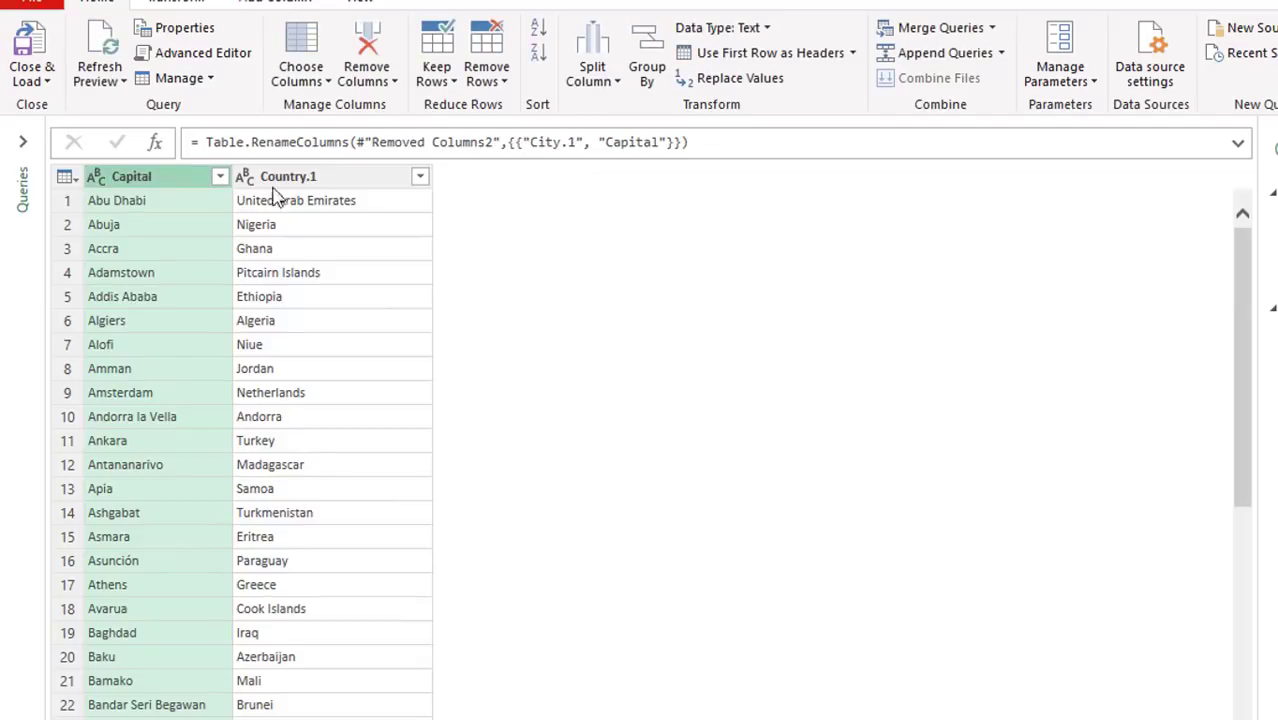
double_click(313, 178)
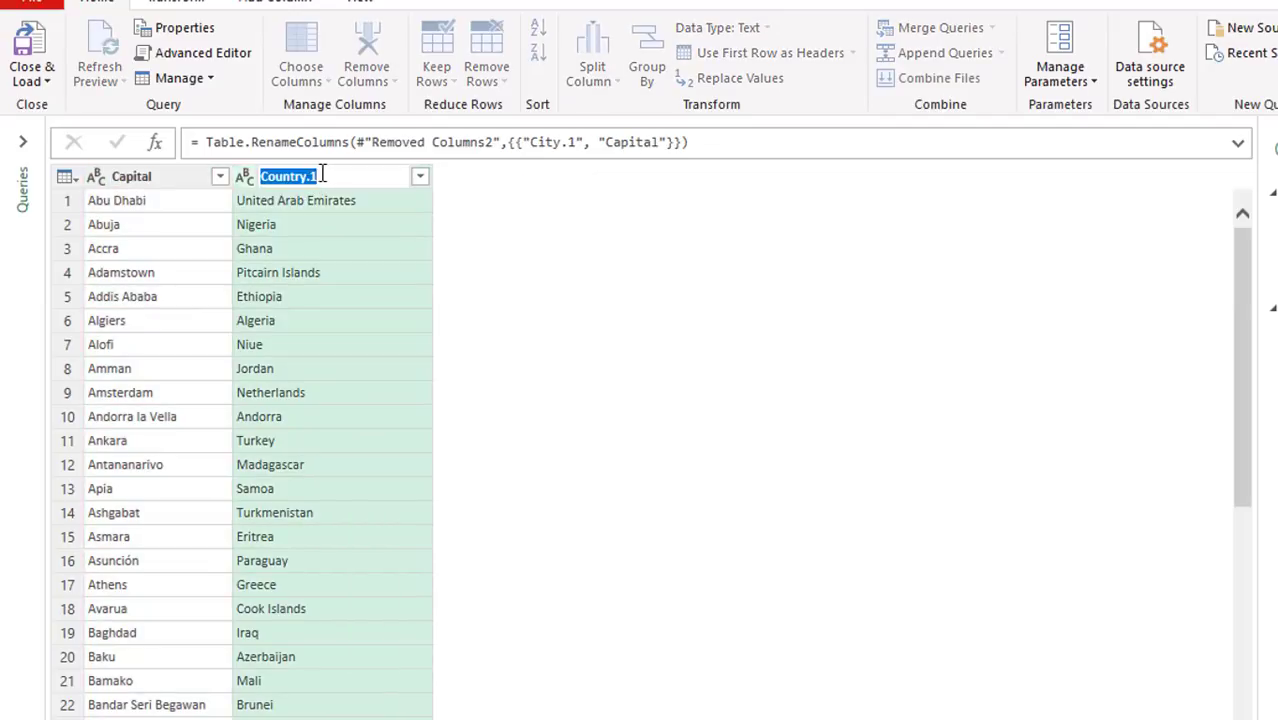
text(Country)
key(Return)
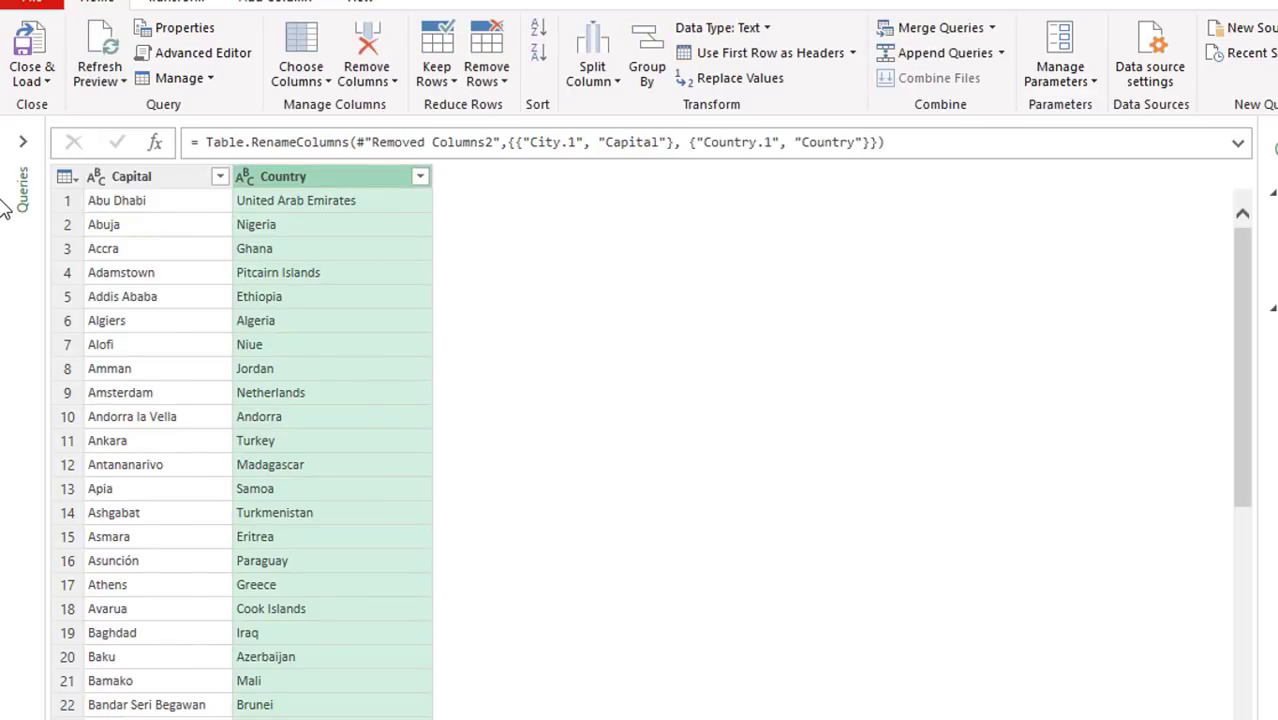
- Move the Country column to the beginning of the query and sort it in ascending order
right_click(350, 169)
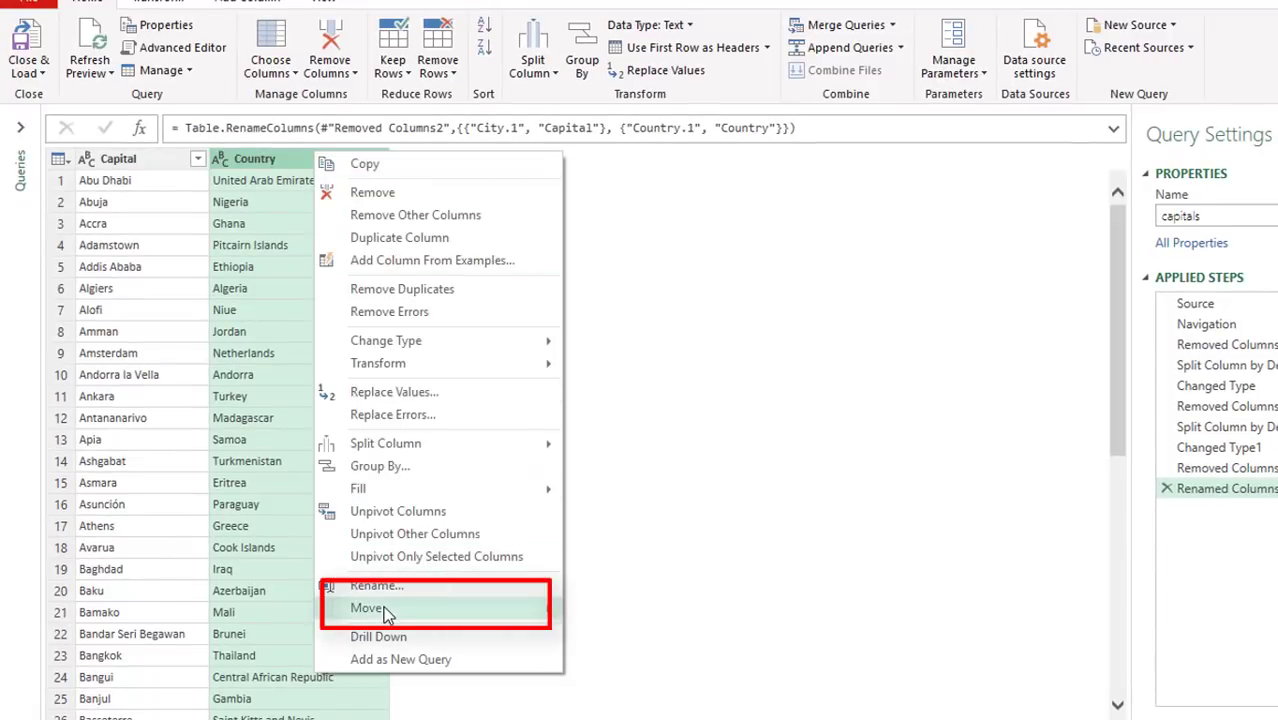
mouse_move(387, 612)
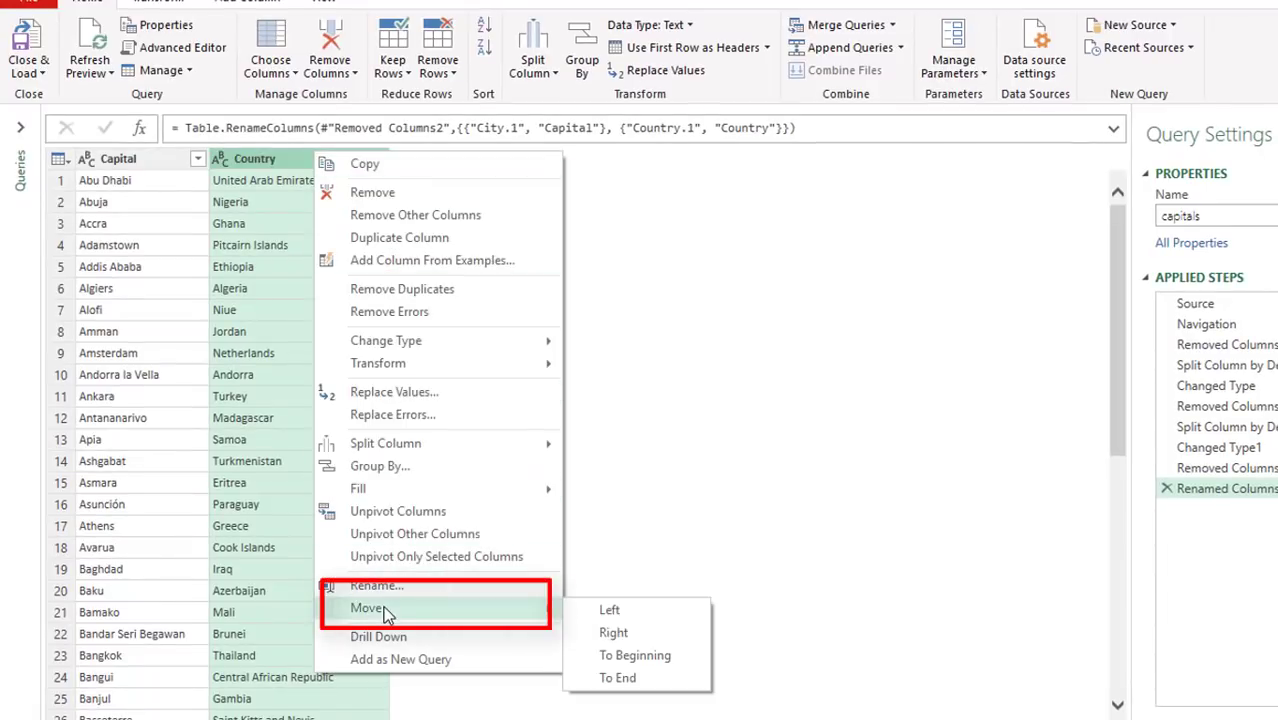
click(635, 656)
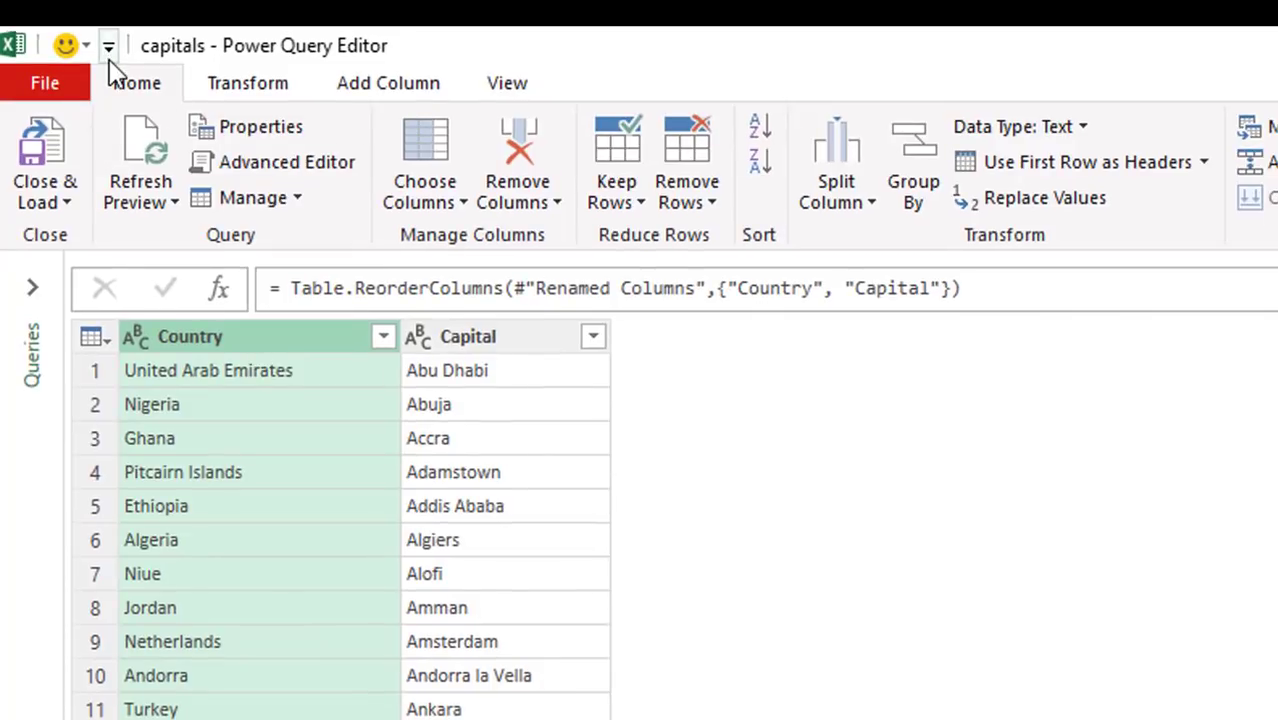
click(762, 126)
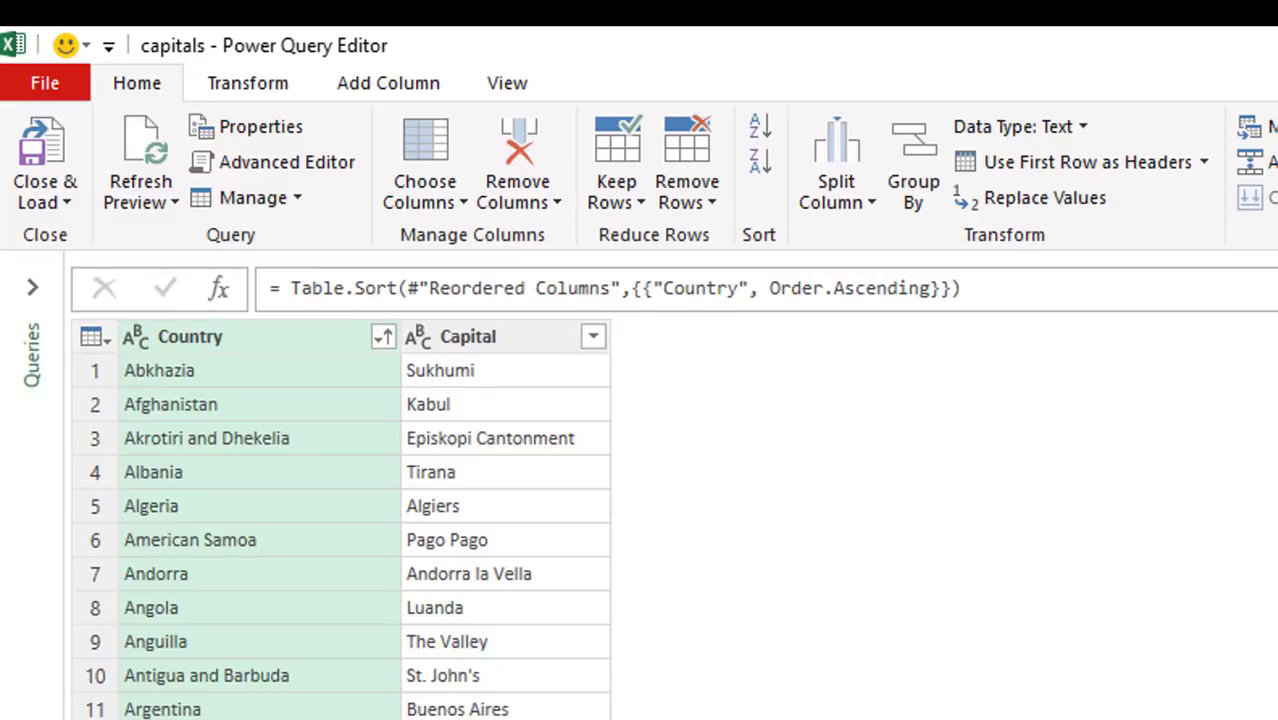
- Add an index column starting from 1 and make it the first column of the query
click(405, 90)
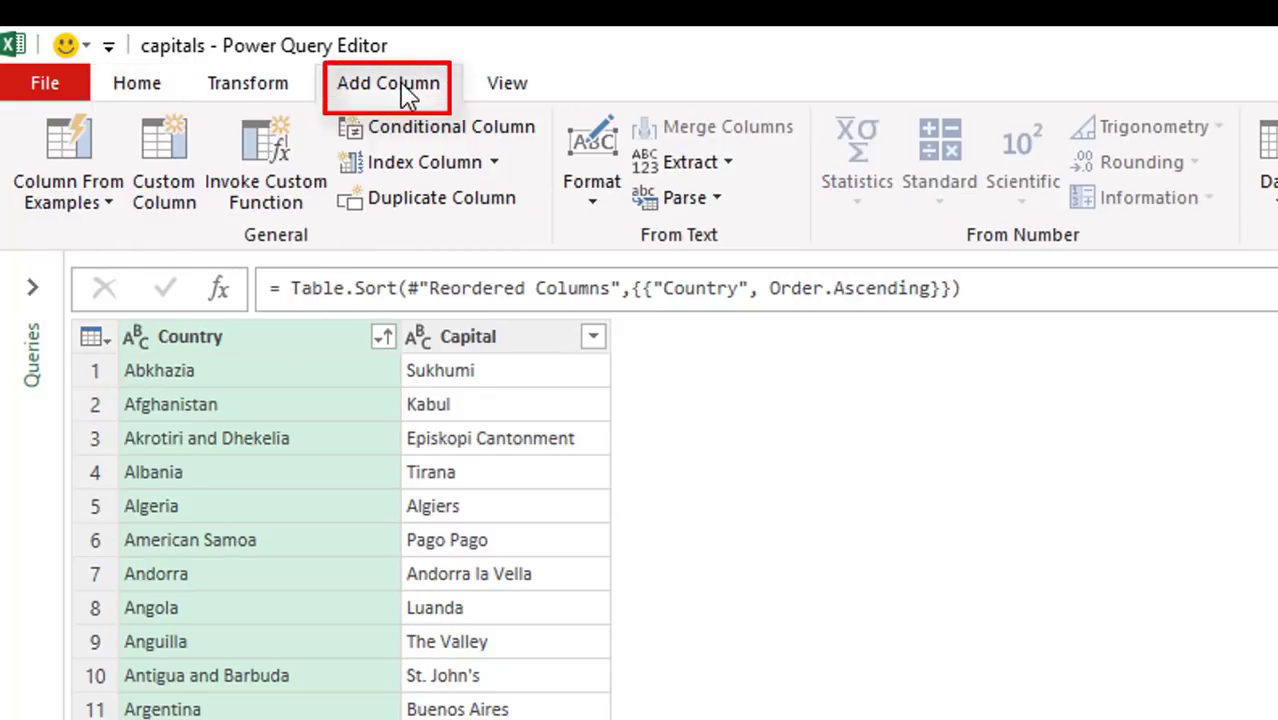
click(495, 163)
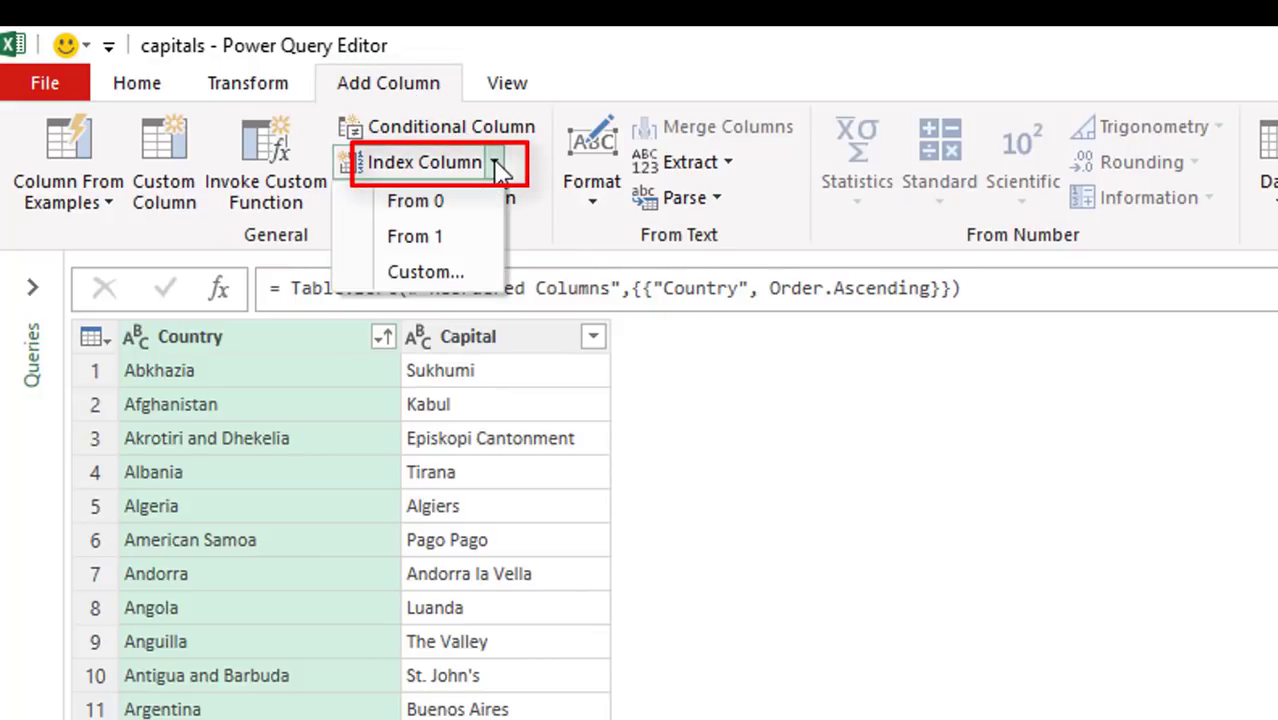
click(448, 240)
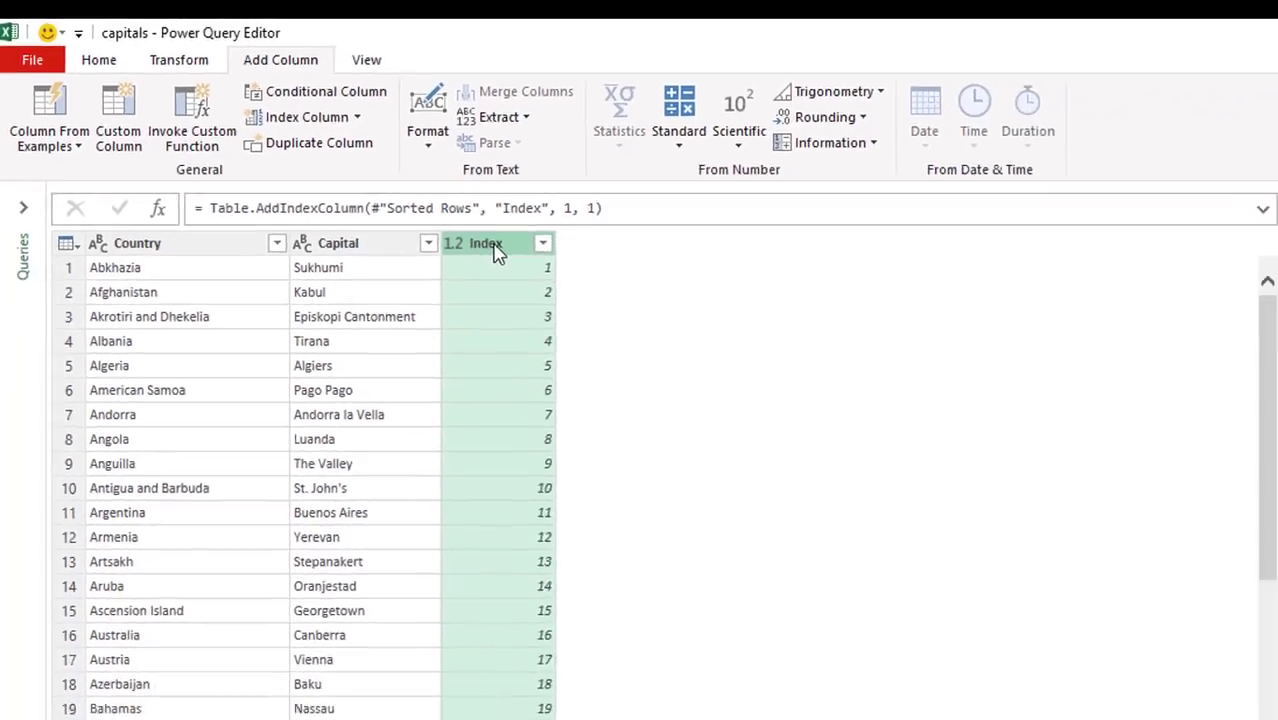
right_click(510, 258)
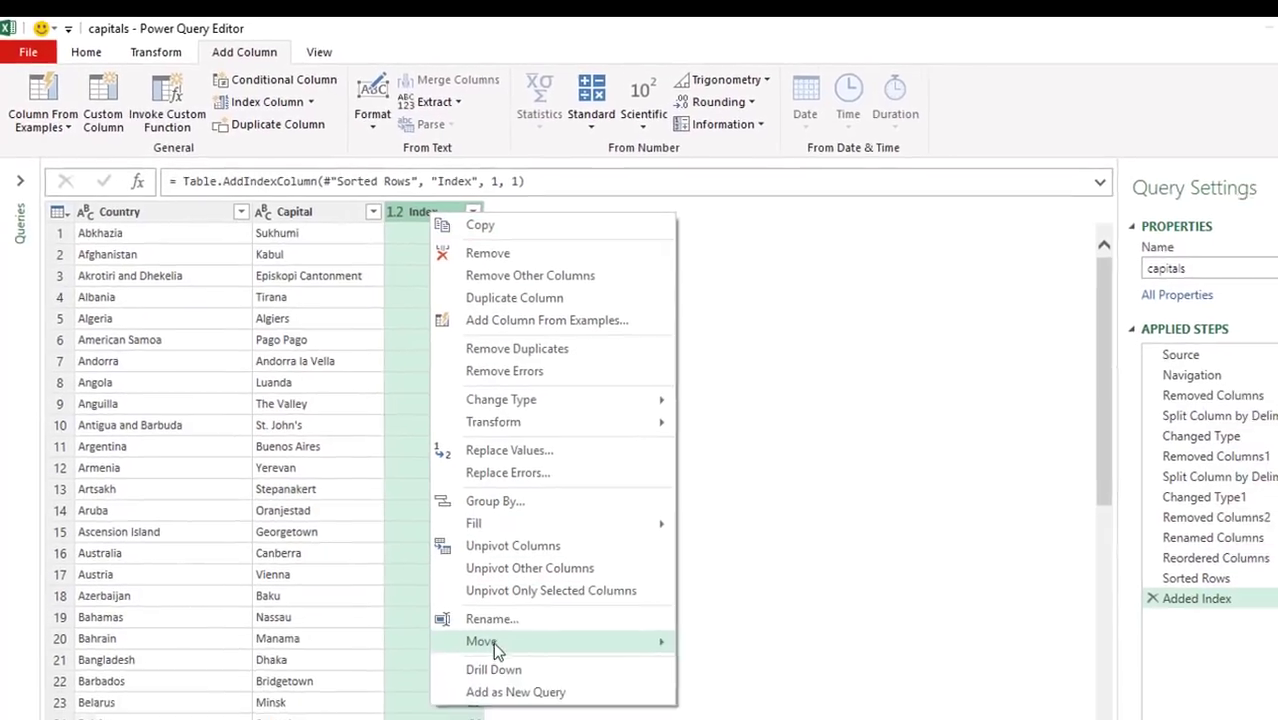
mouse_move(502, 652)
click(677, 647)
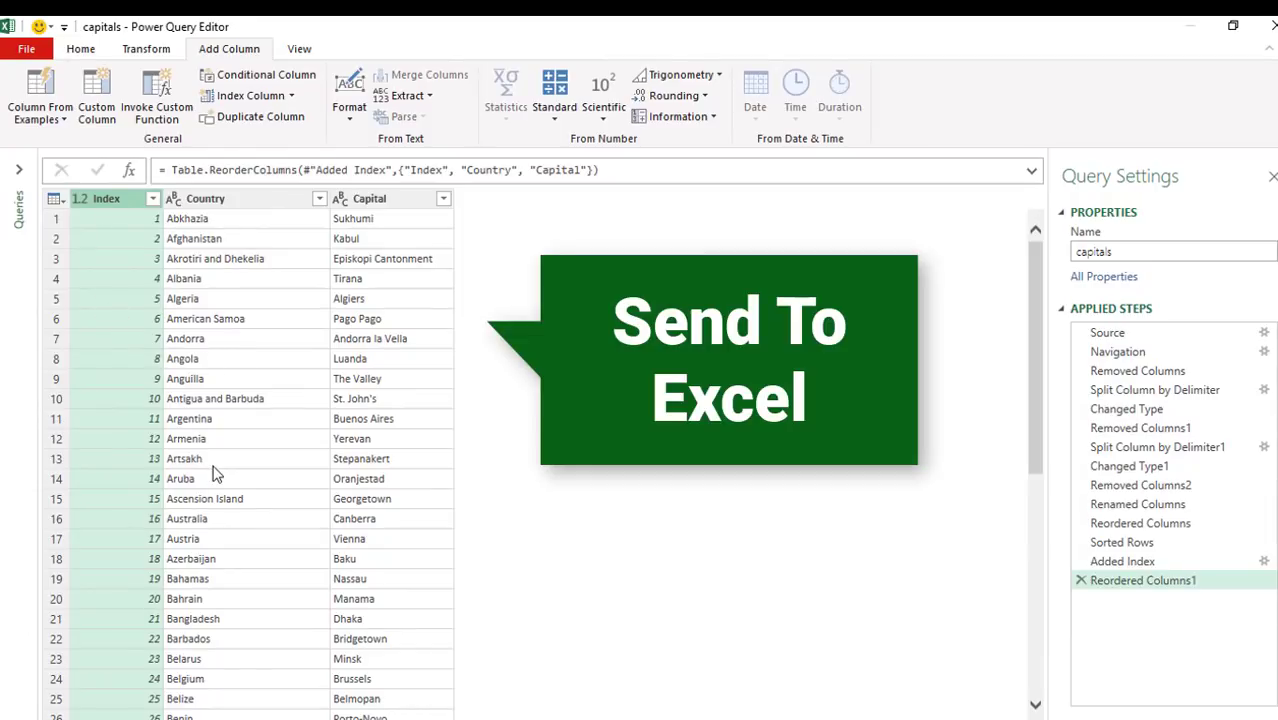
- Load the capitals query as a table into the existing worksheet at cell A1 and close the Workbook Queries list
click(82, 57)
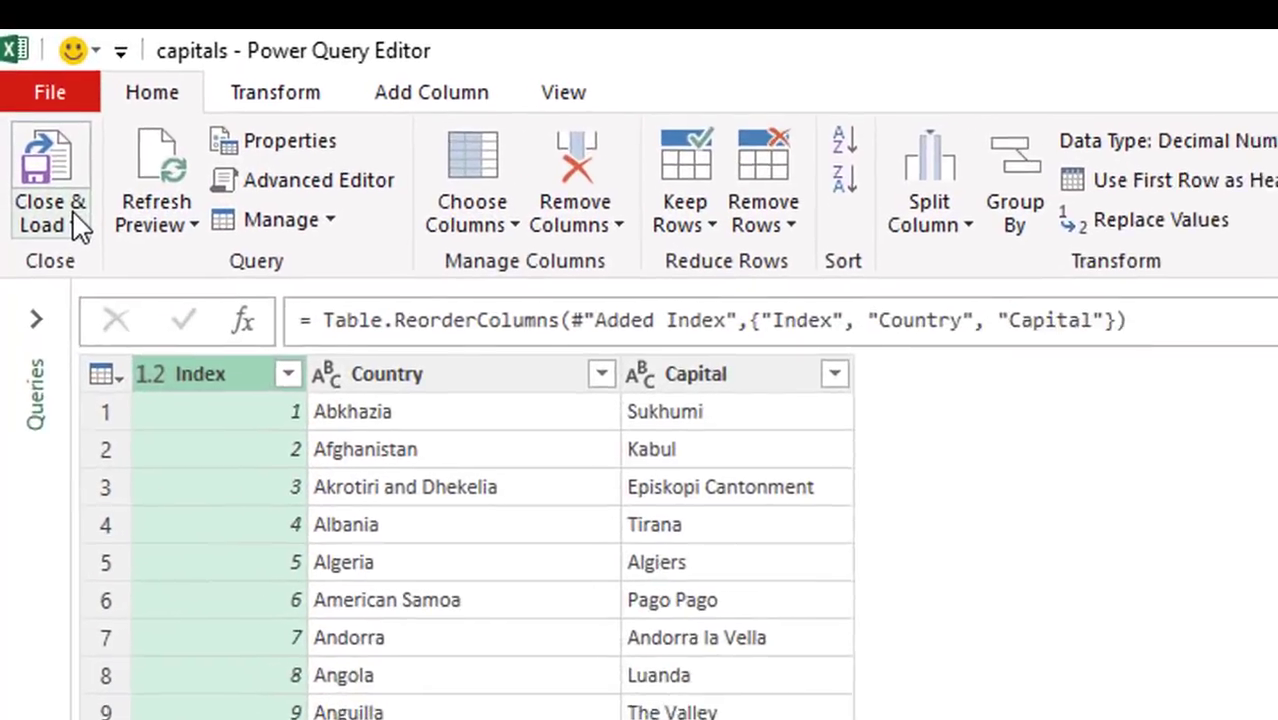
click(38, 115)
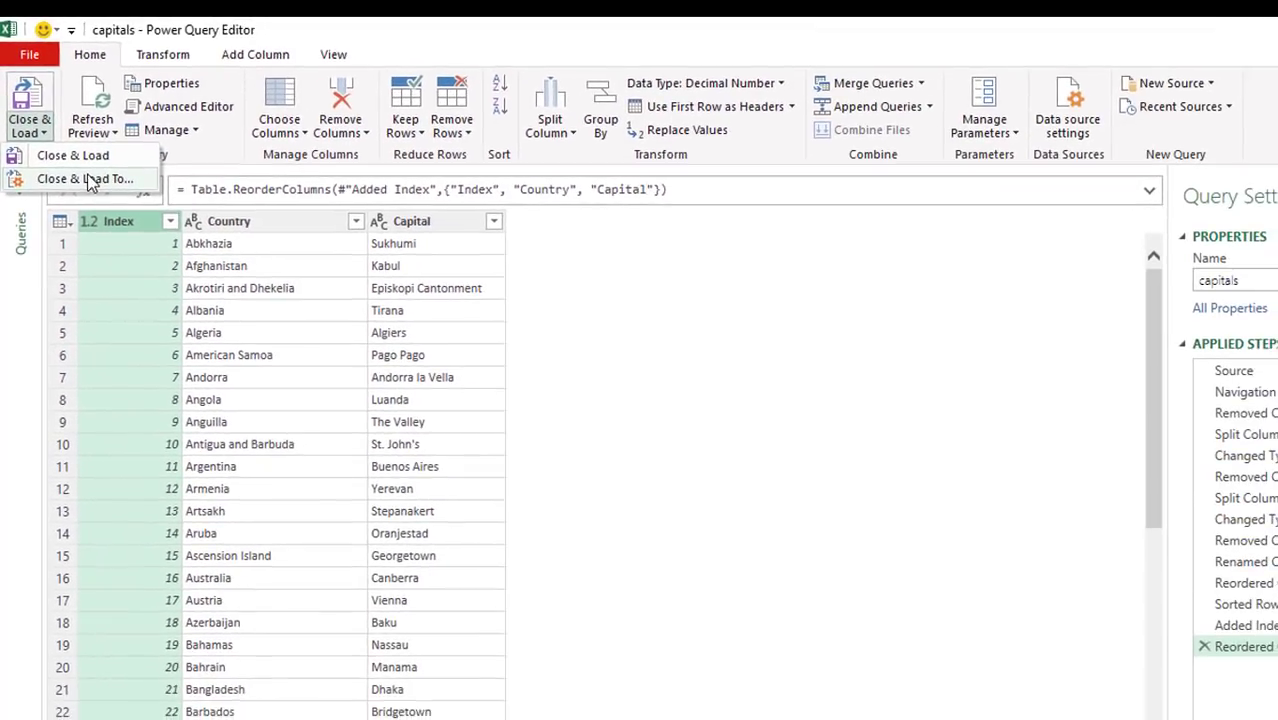
click(130, 319)
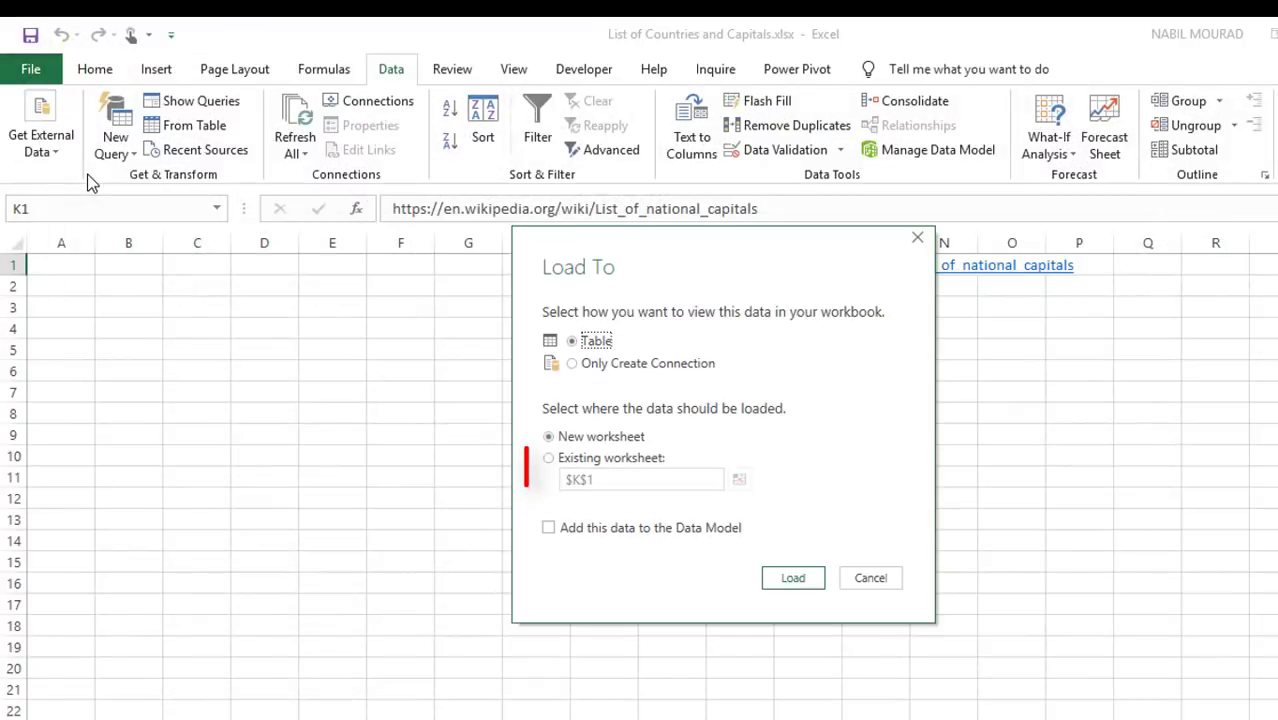
click(549, 458)
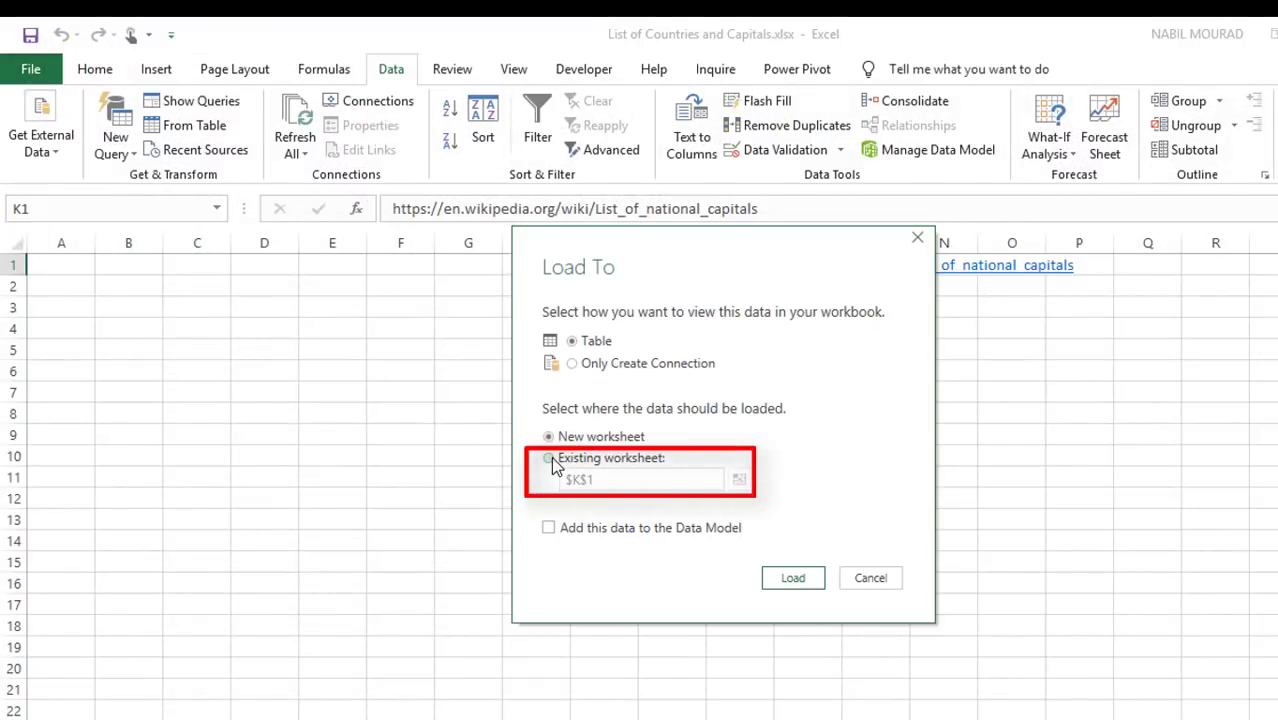
click(738, 481)
click(62, 258)
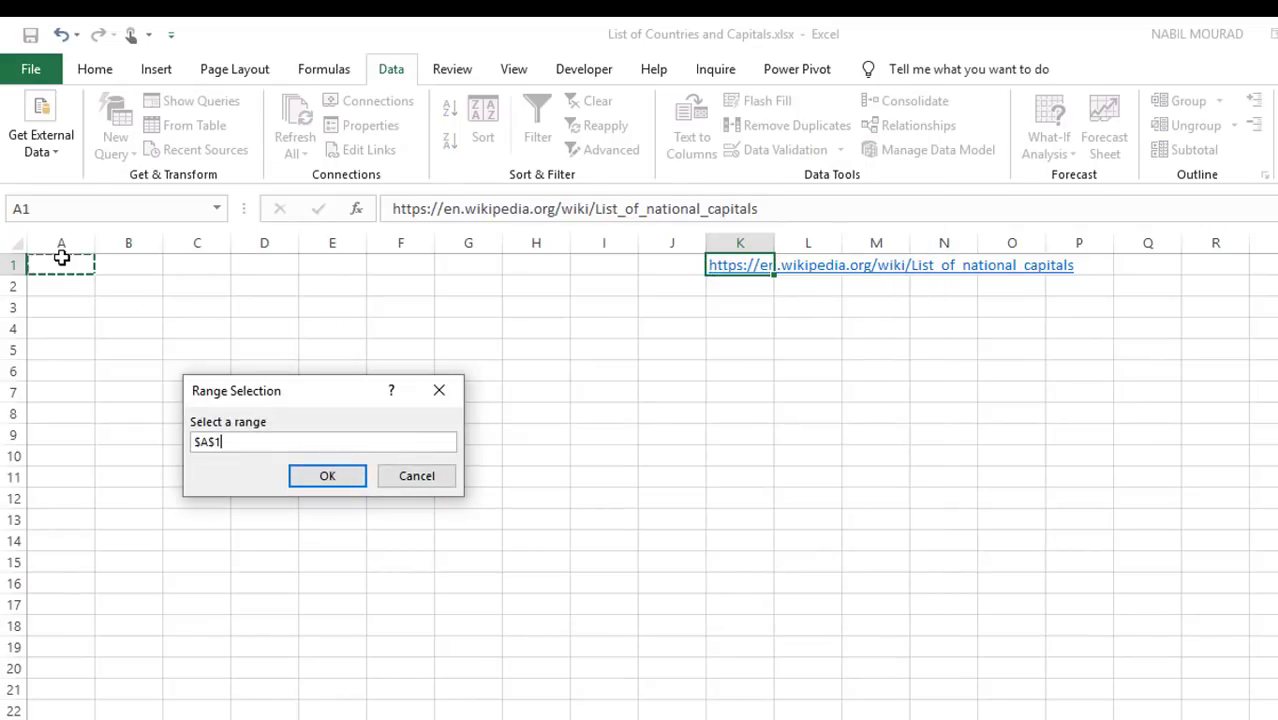
click(328, 476)
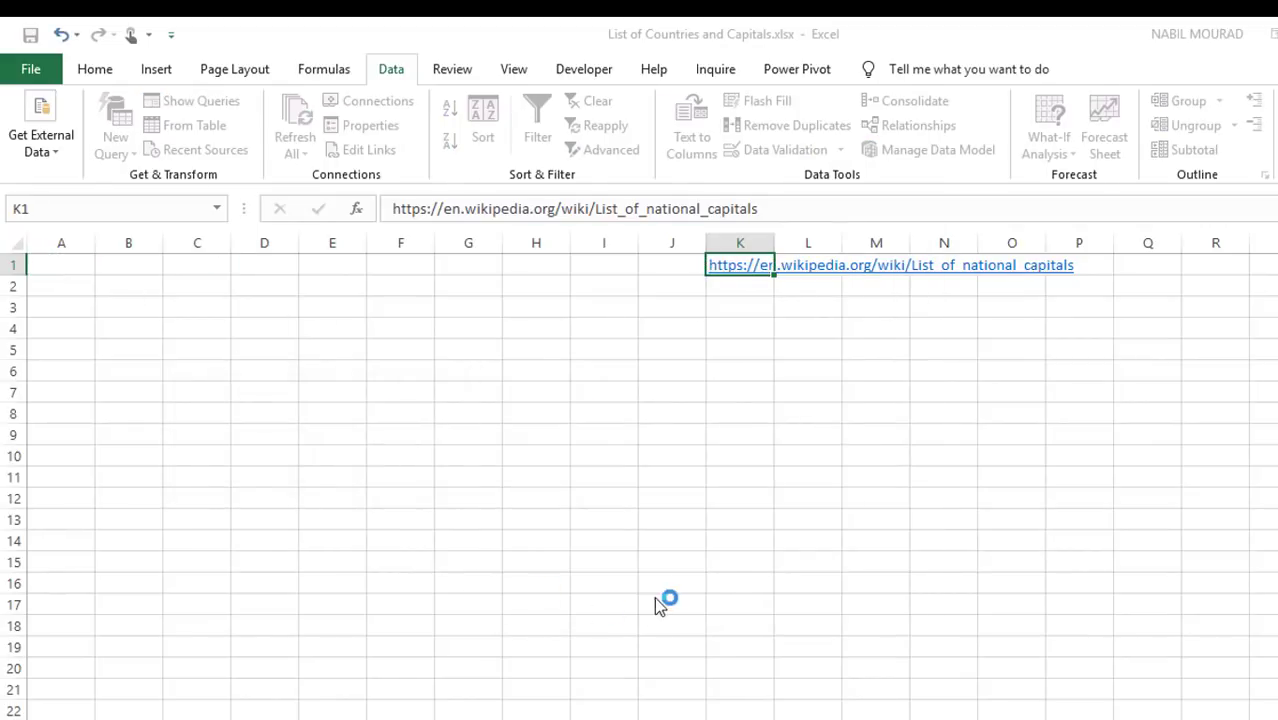
click(793, 577)
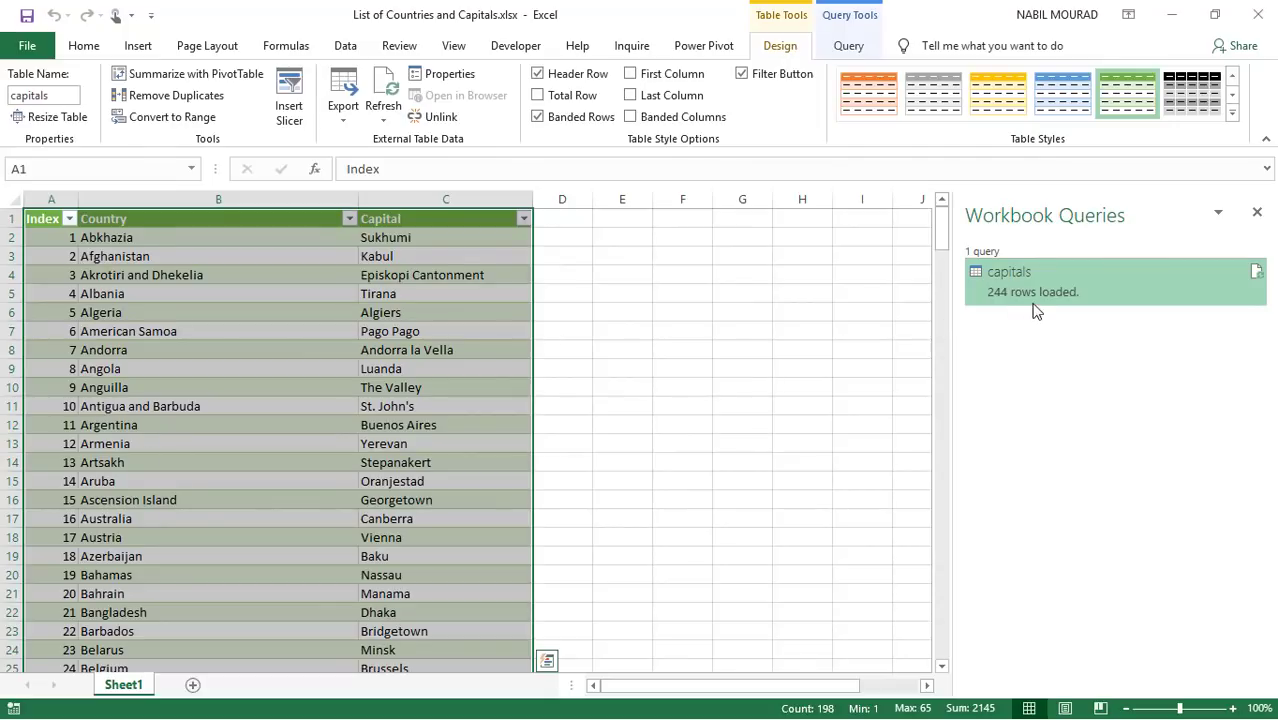
mouse_move(1022, 294)
click(1257, 215)
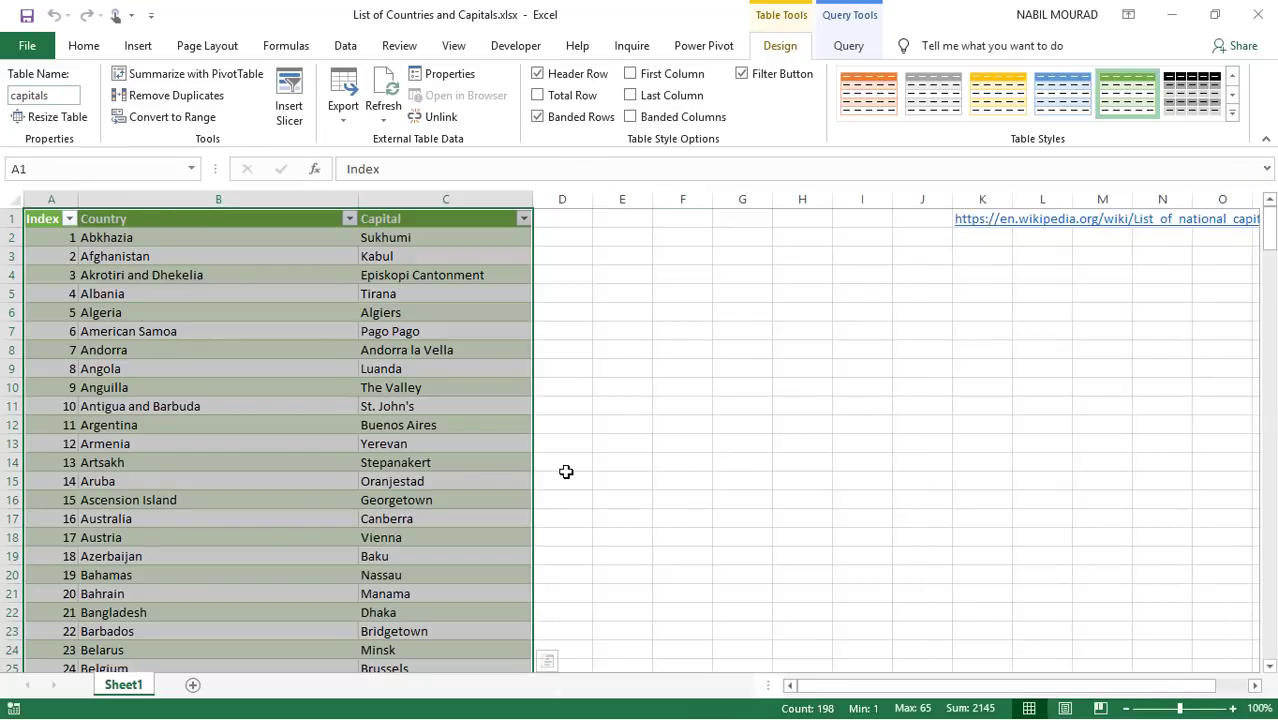
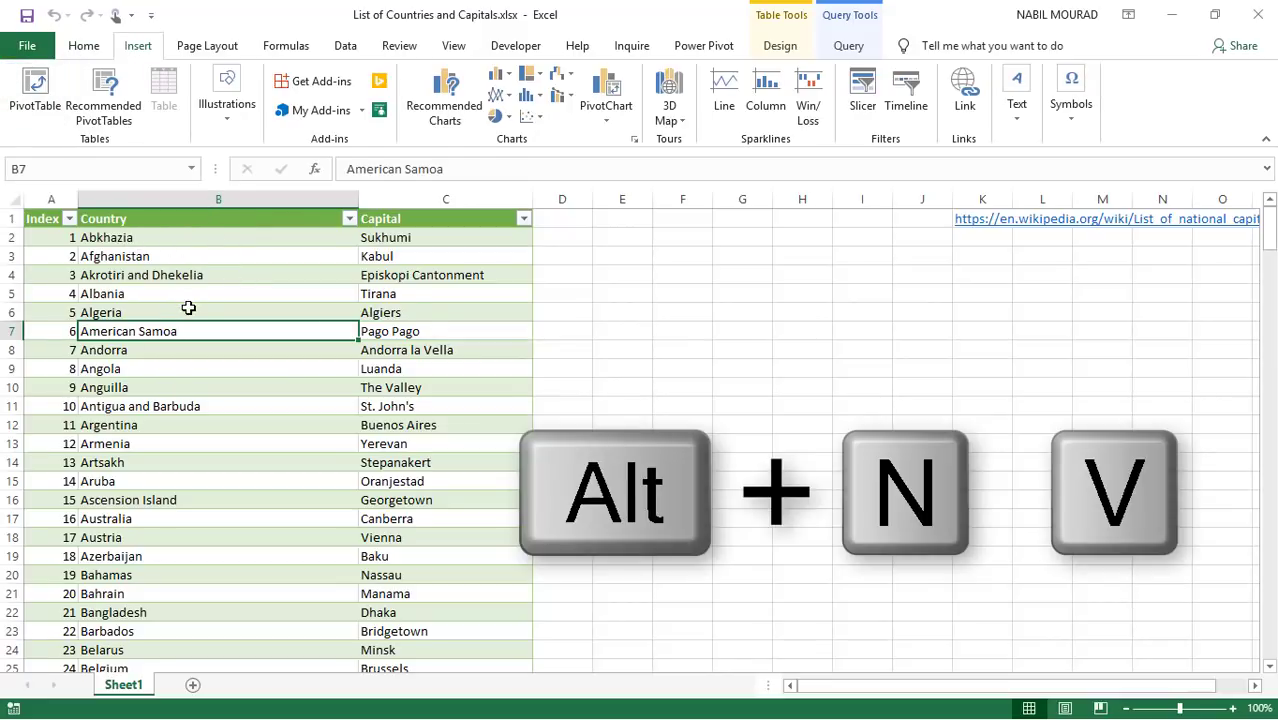
- Create a PivotTable from the capitals table on the existing worksheet at Sheet1 cell H4
click(36, 92)
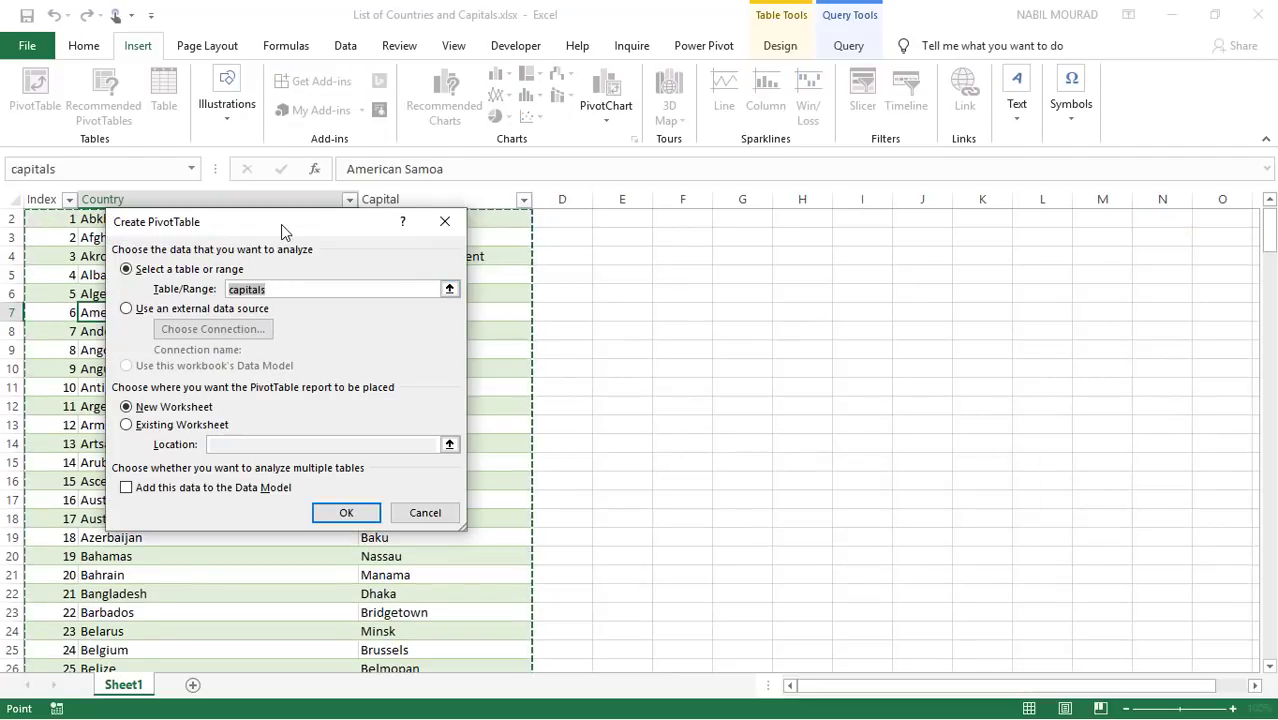
drag(281, 224, 504, 246)
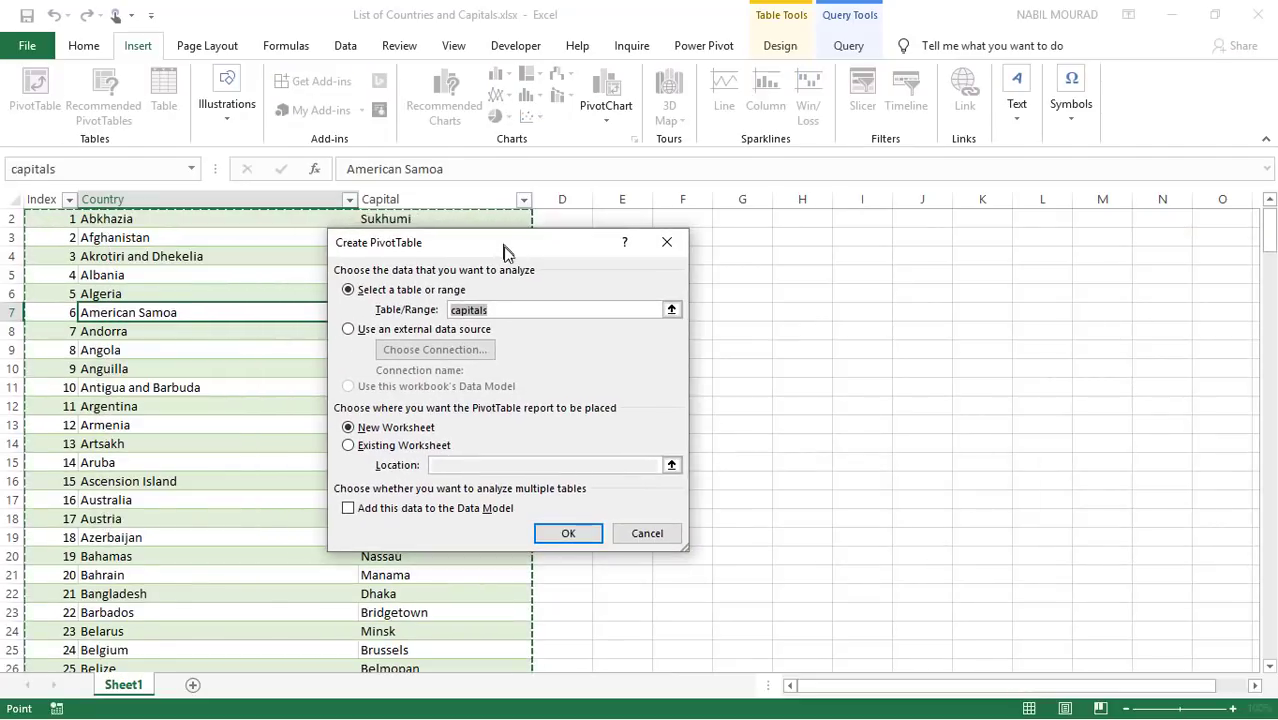
click(349, 446)
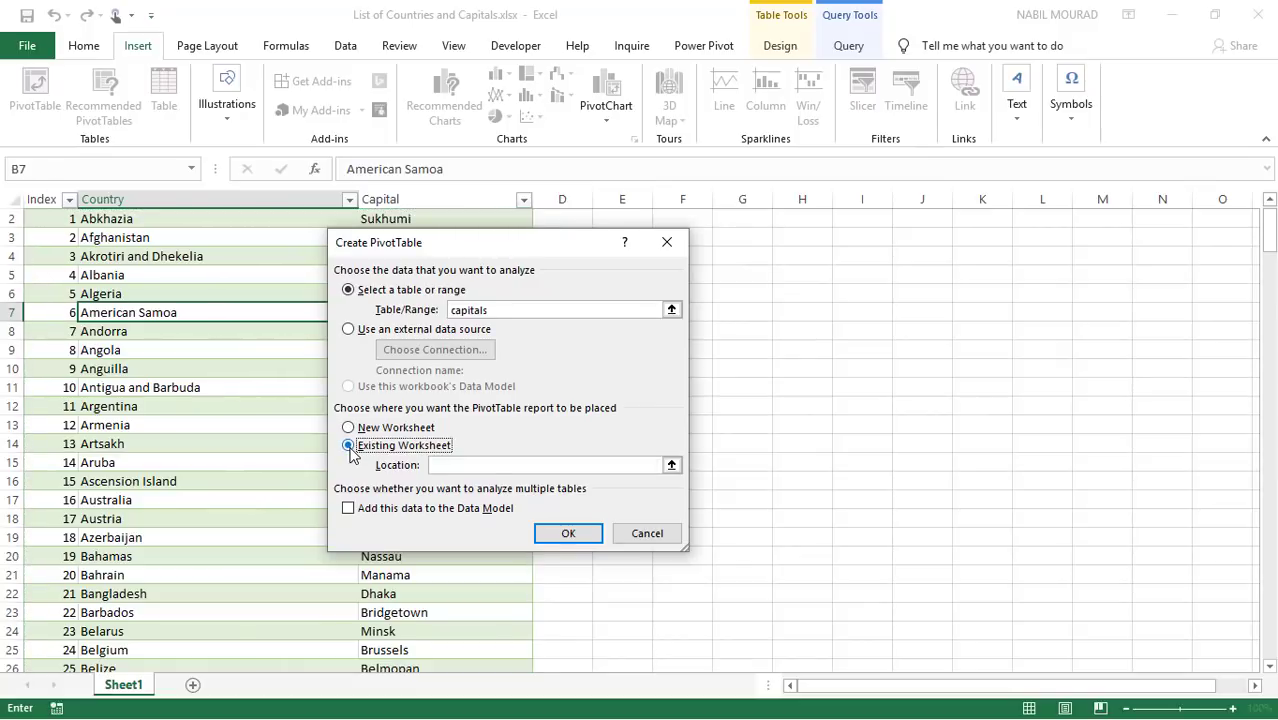
click(802, 256)
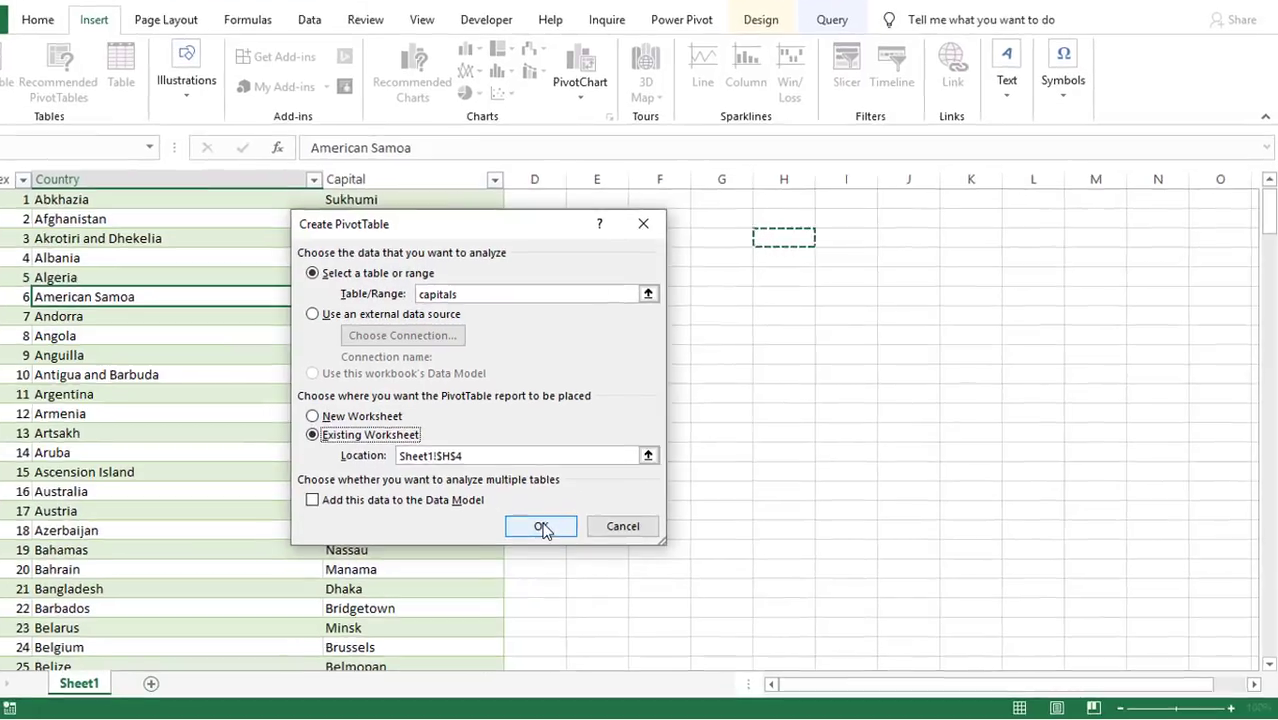
click(552, 531)
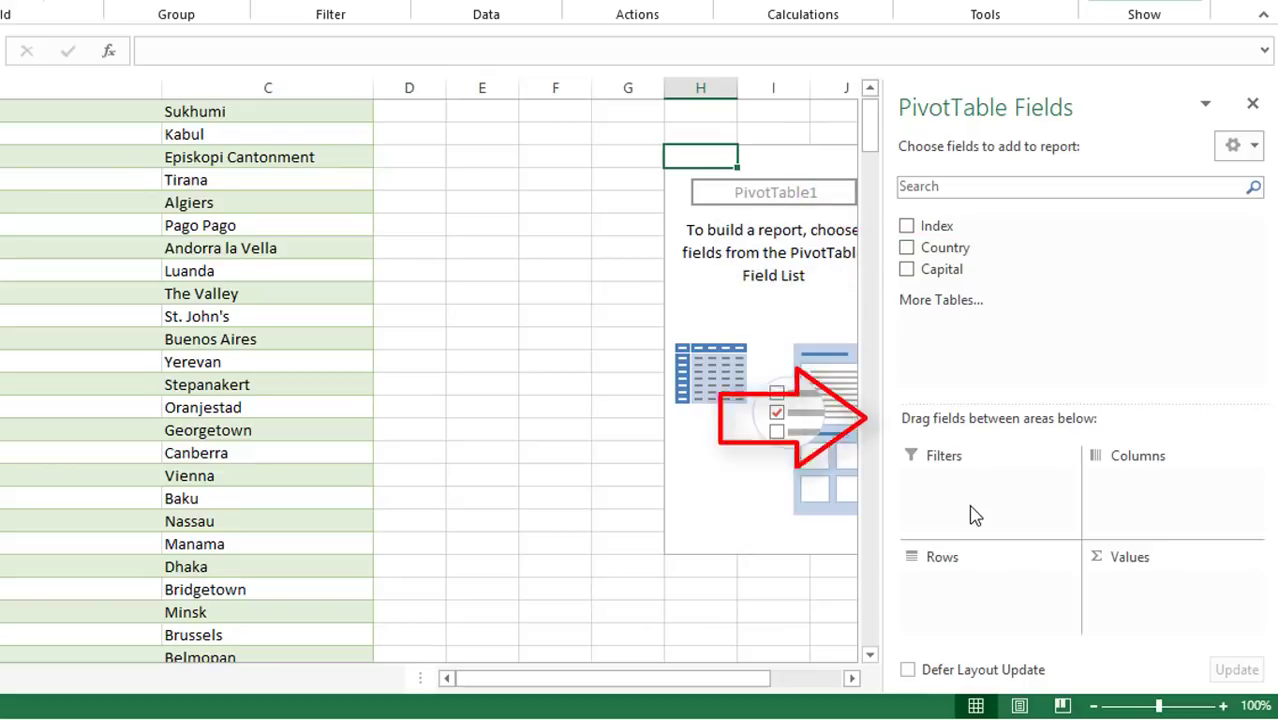
- Add Country as the PivotTable's report filter and generate a report filter page for every country
drag(948, 247, 956, 508)
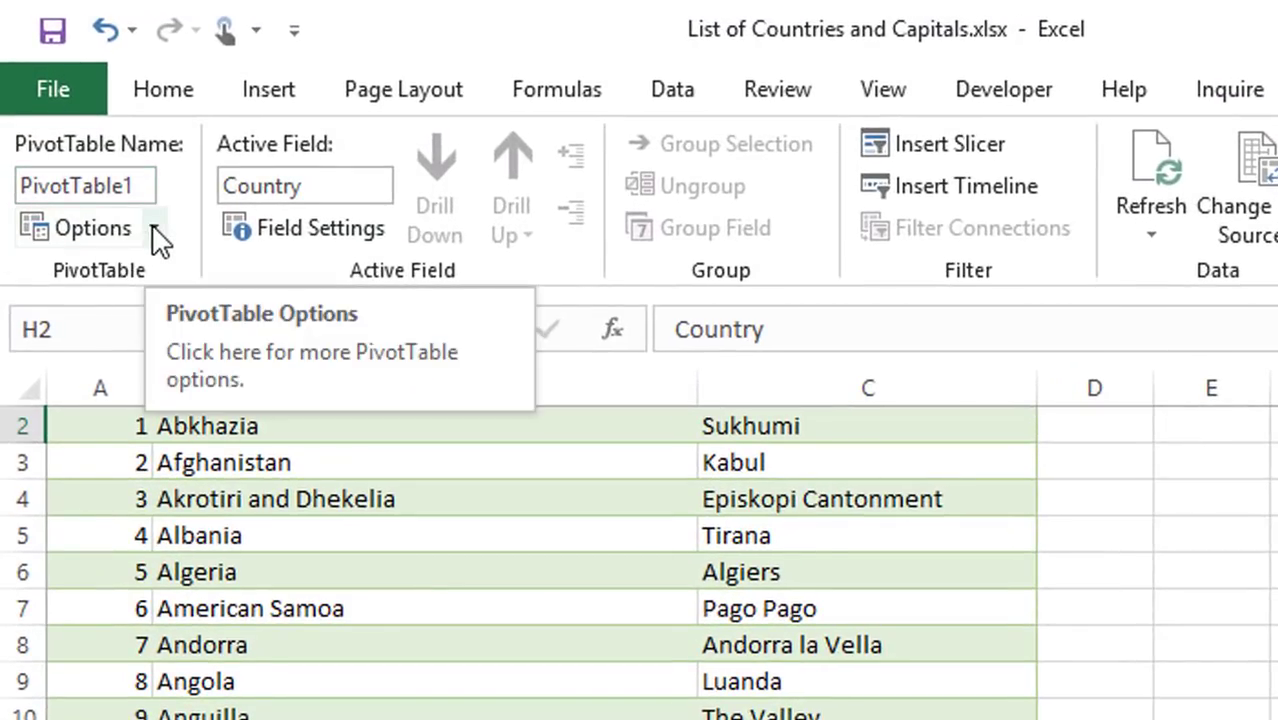
click(156, 232)
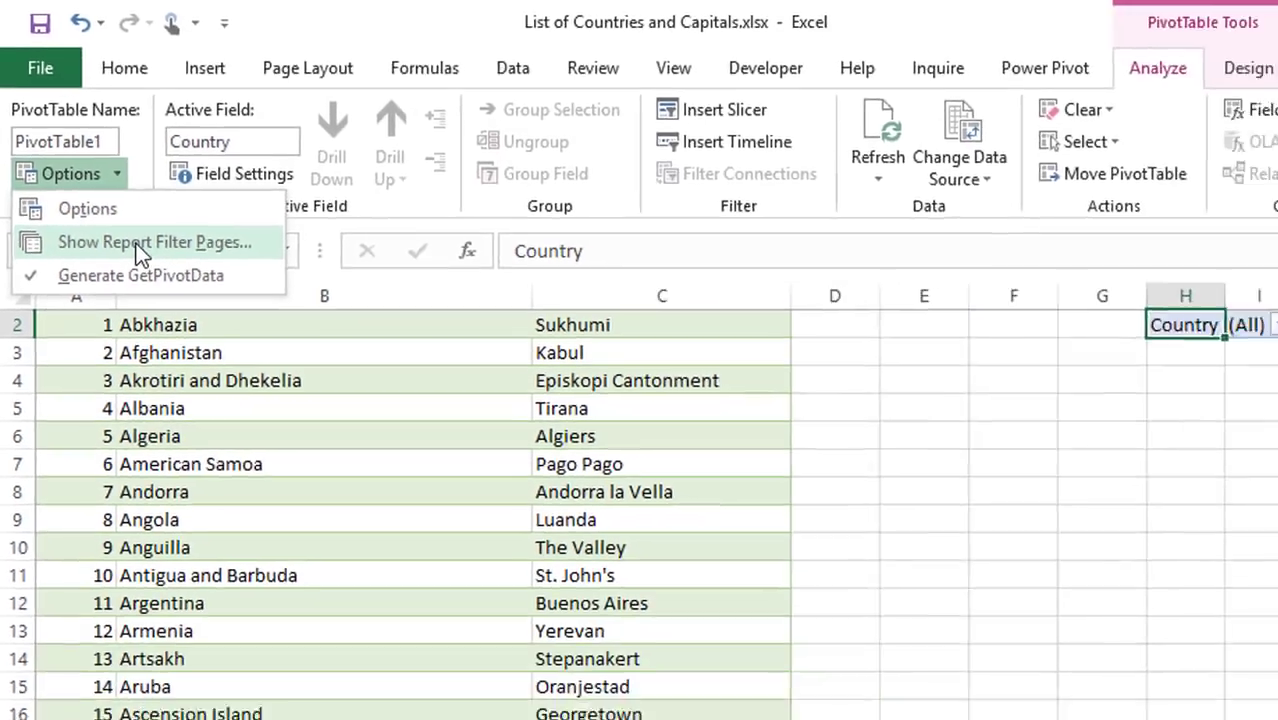
click(182, 322)
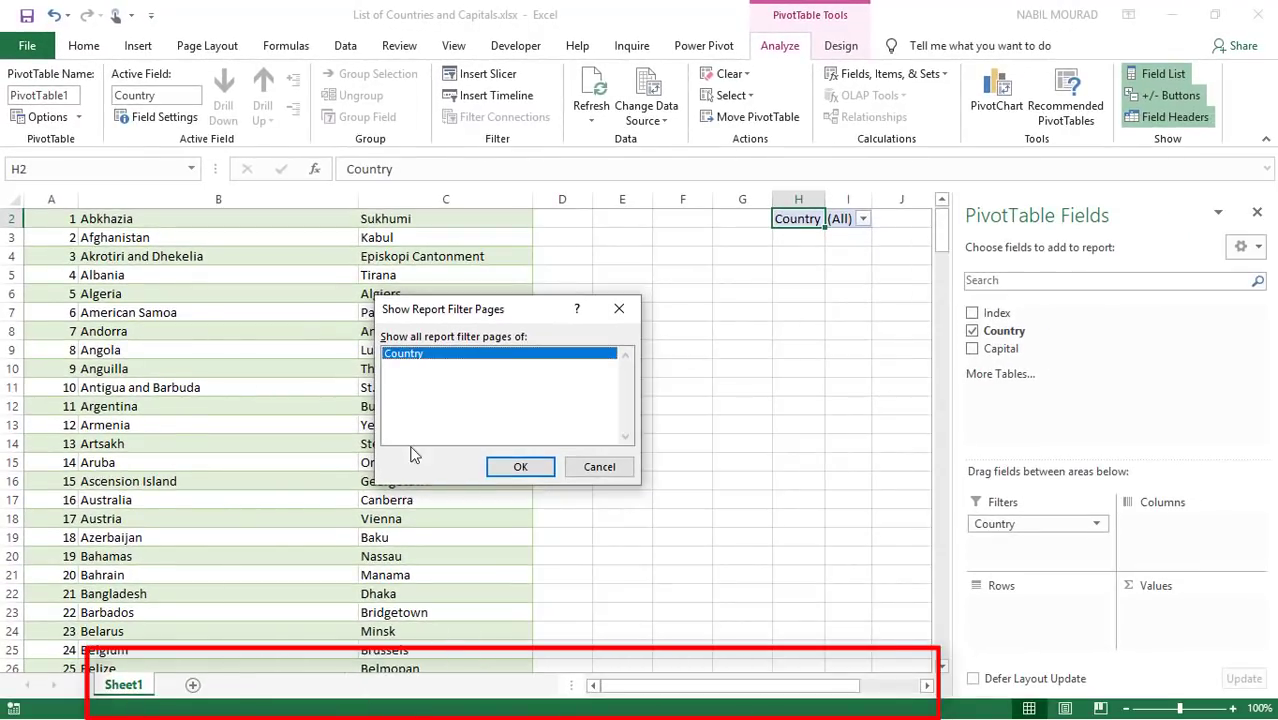
click(520, 468)
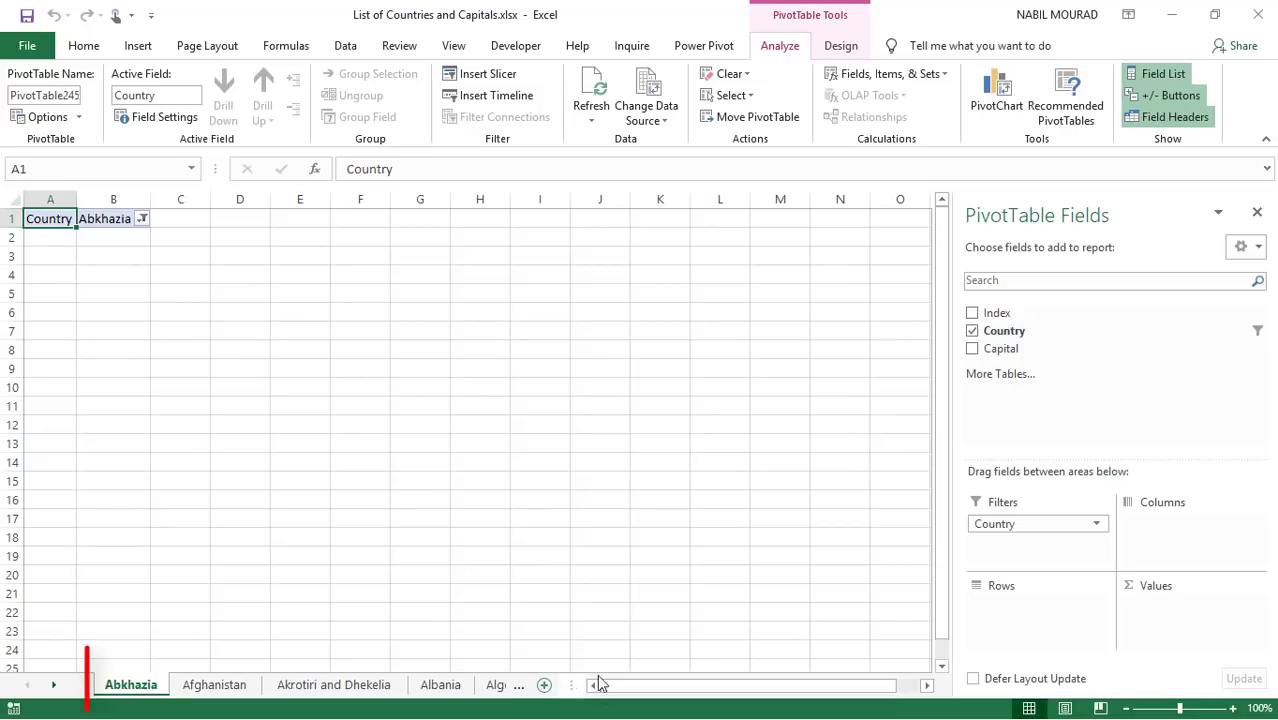
- Close the PivotTable field list and group all the country sheets from Abkhazia to Zimbabwe, leaving out Sheet1
click(1257, 212)
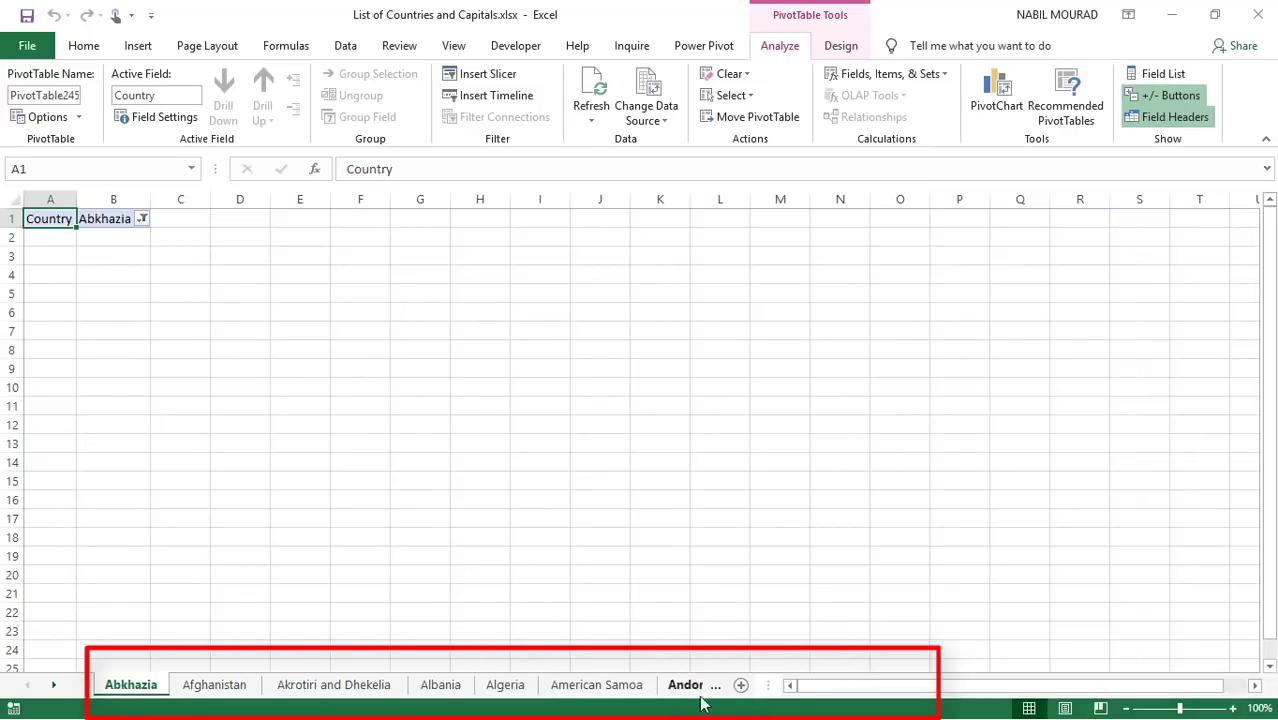
drag(760, 685, 955, 685)
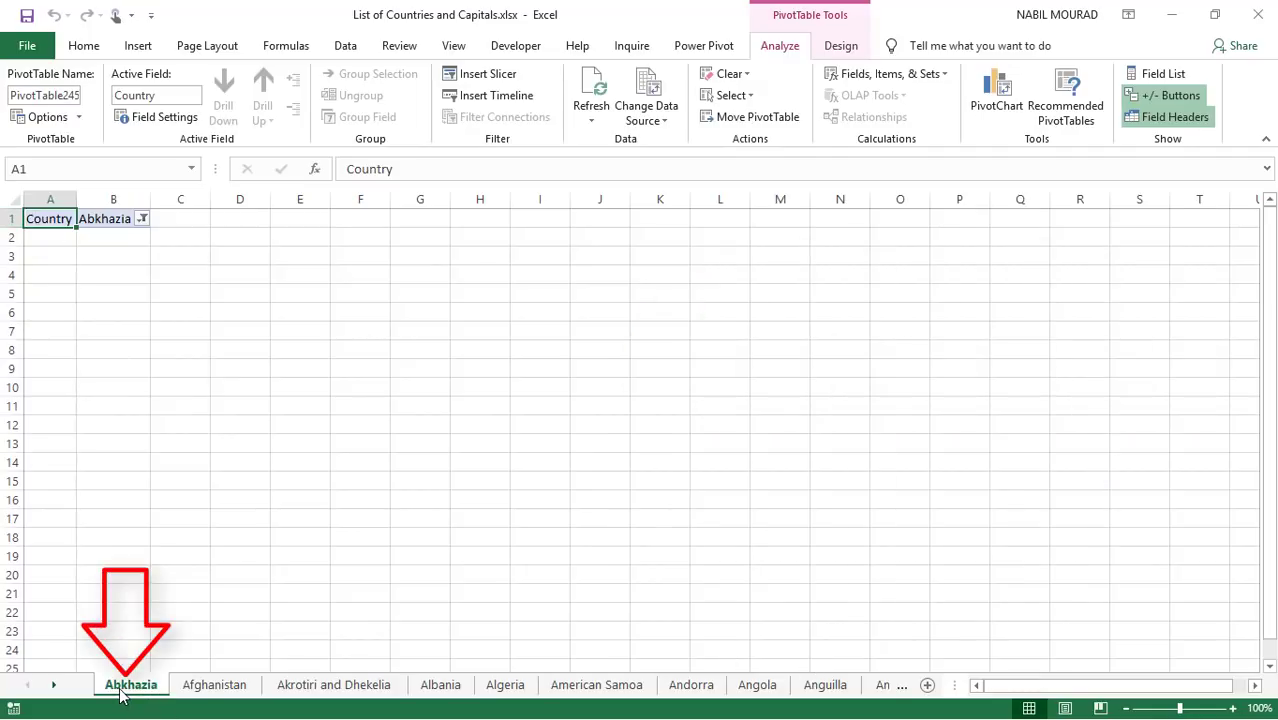
ctrl+click(55, 693)
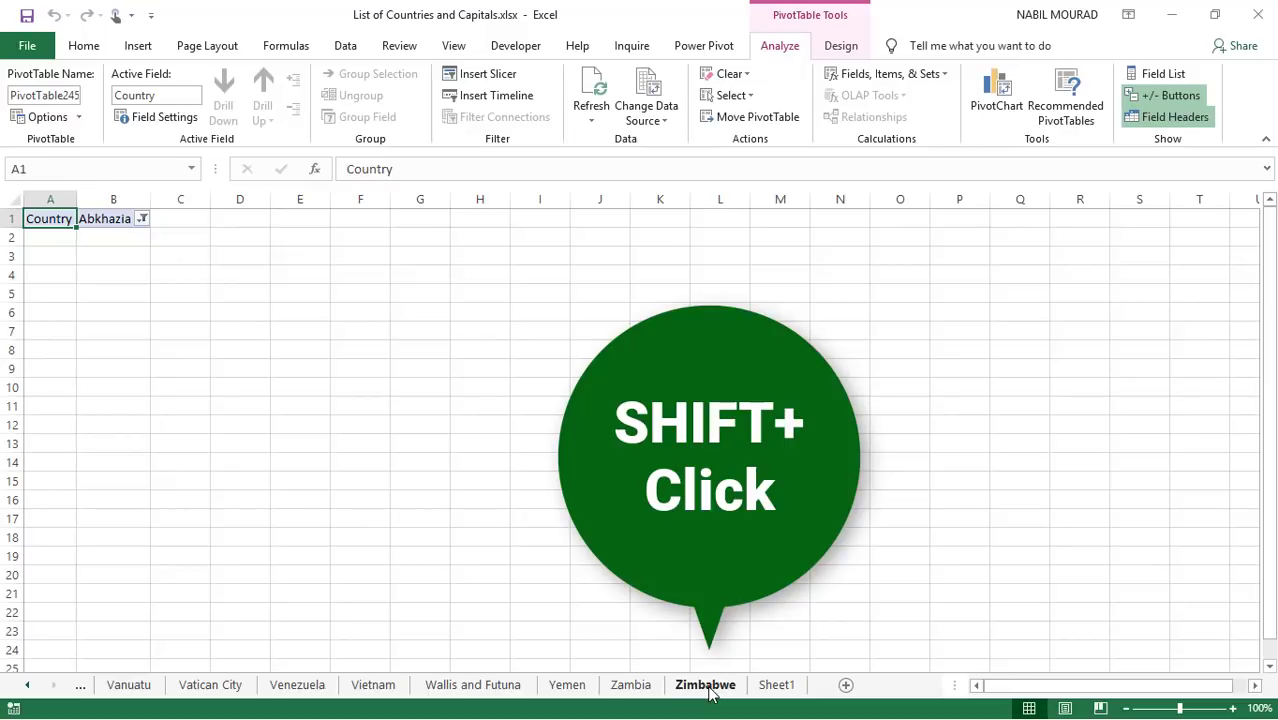
shift+click(709, 690)
shift+click(776, 686)
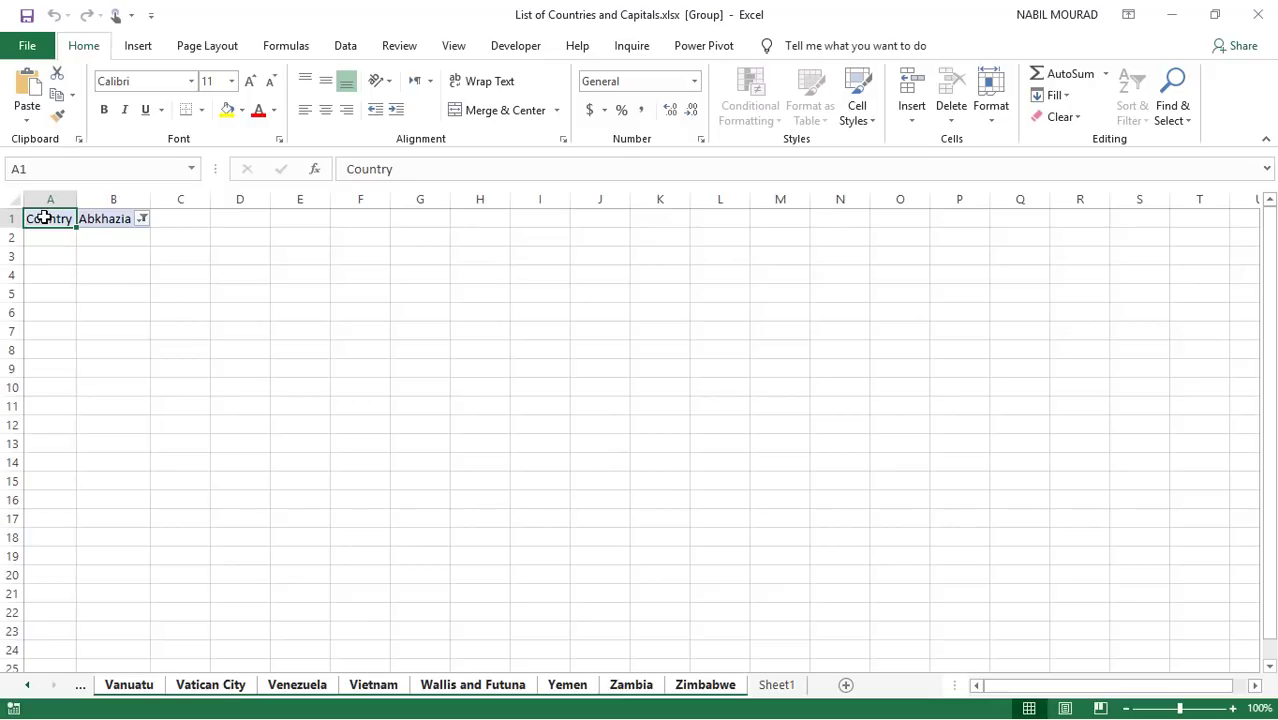
- Clear all contents and formats from cells A1:B1 on the grouped country sheets to remove their PivotTables
drag(44, 217, 128, 217)
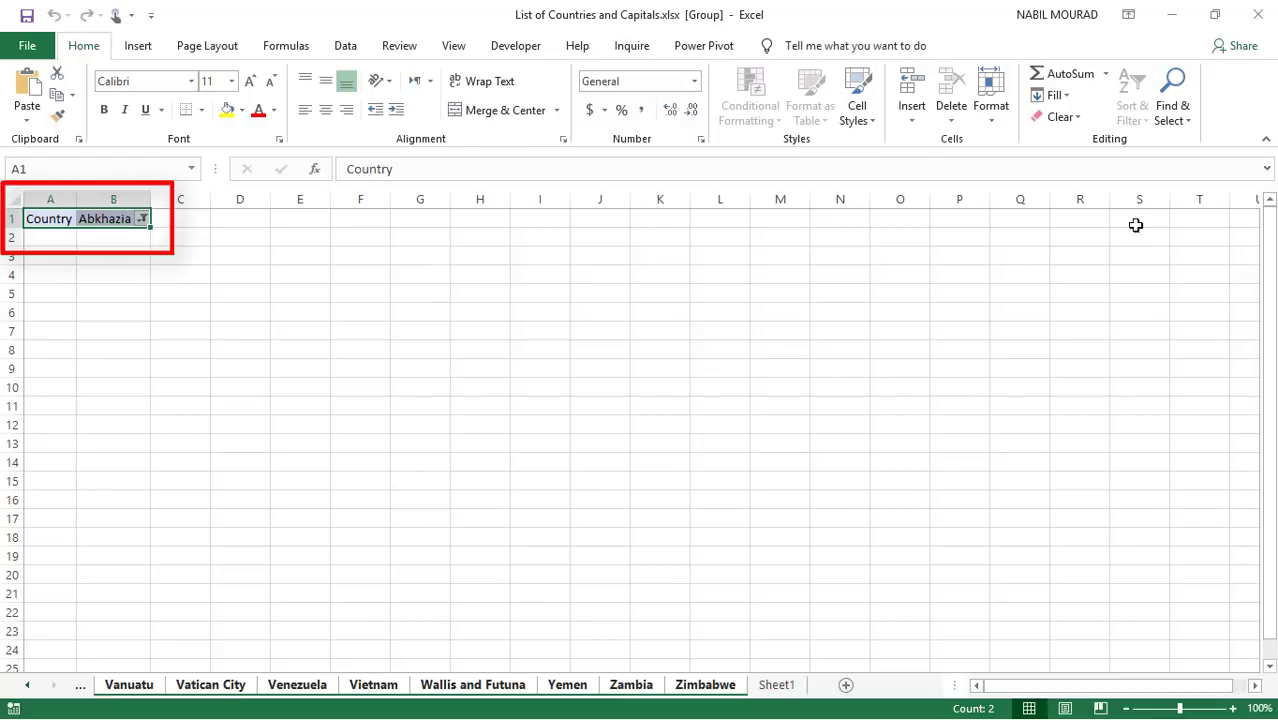
click(1082, 120)
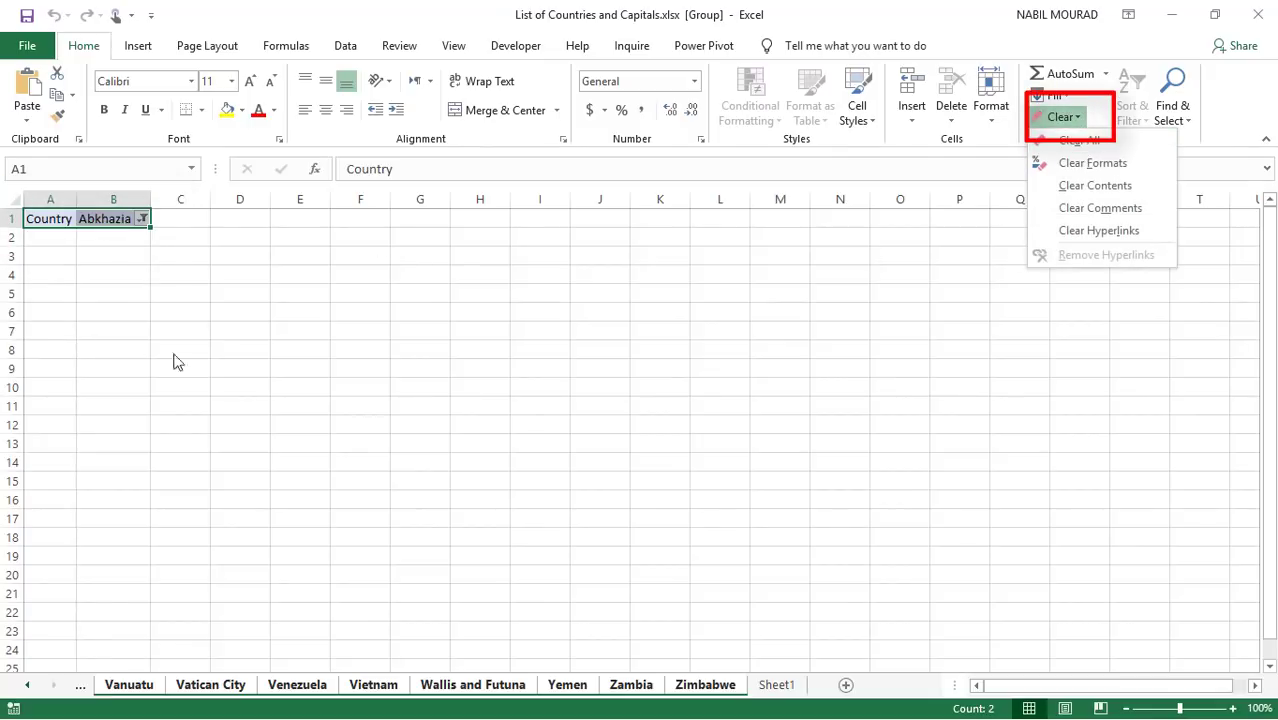
click(103, 220)
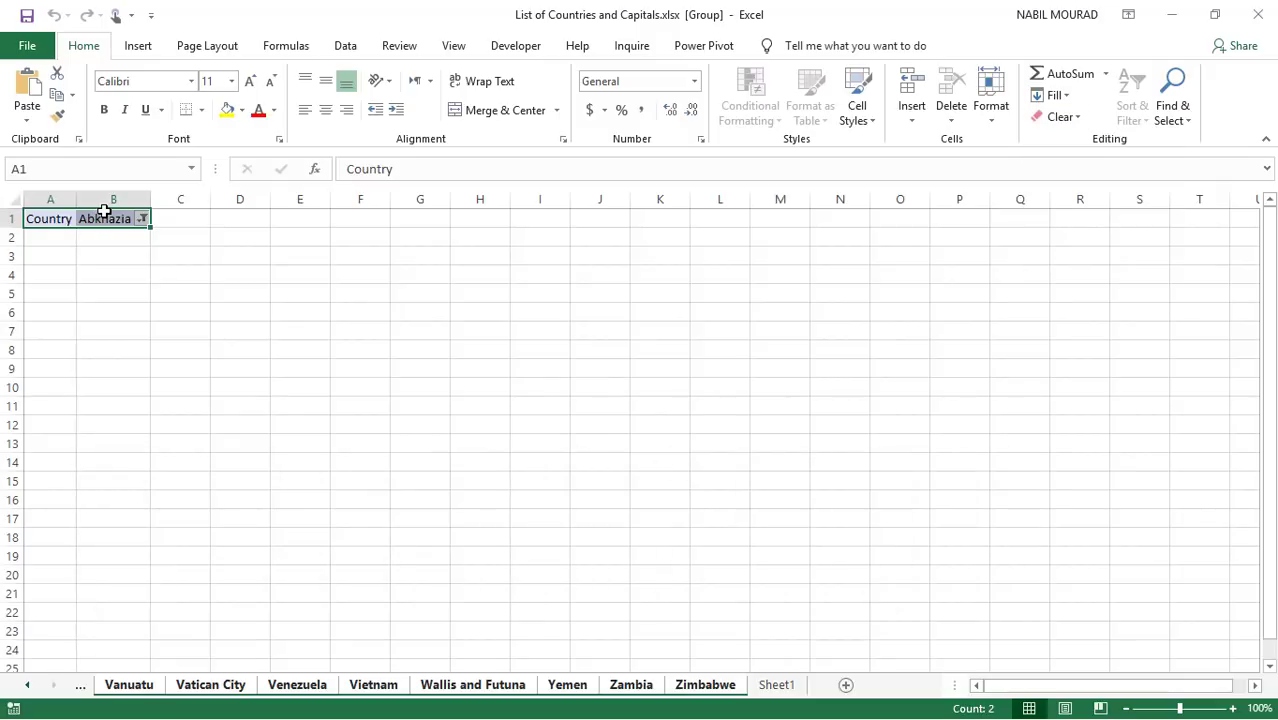
key(alt+e)
key(a)
key(a)
- Enter the label Capital in cell A1 across the grouped country sheets
click(49, 219)
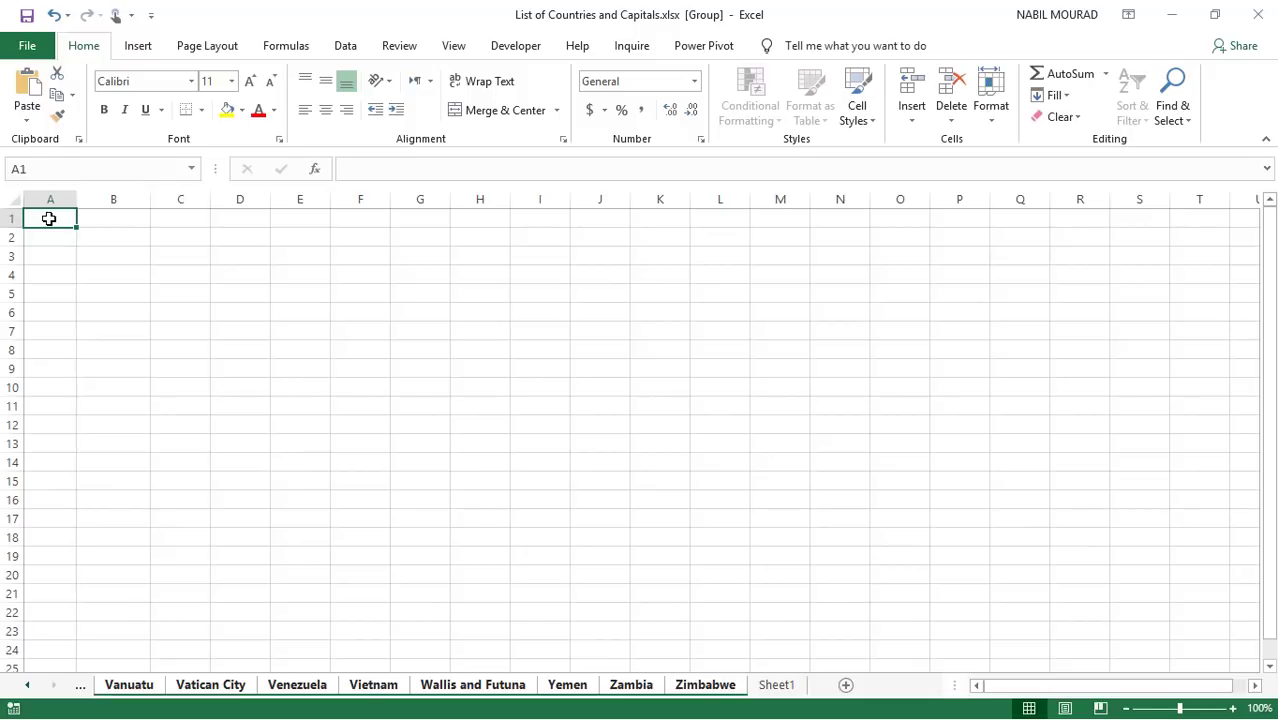
text(Capital)
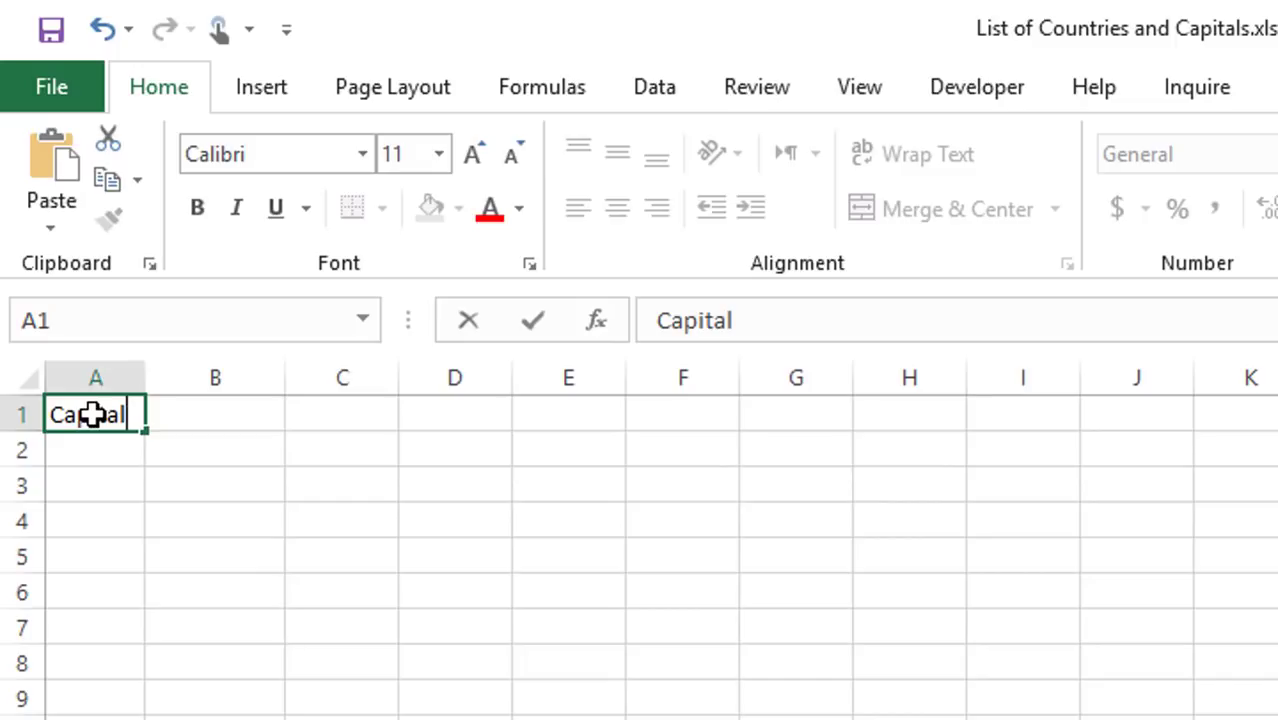
key(ctrl+Return)
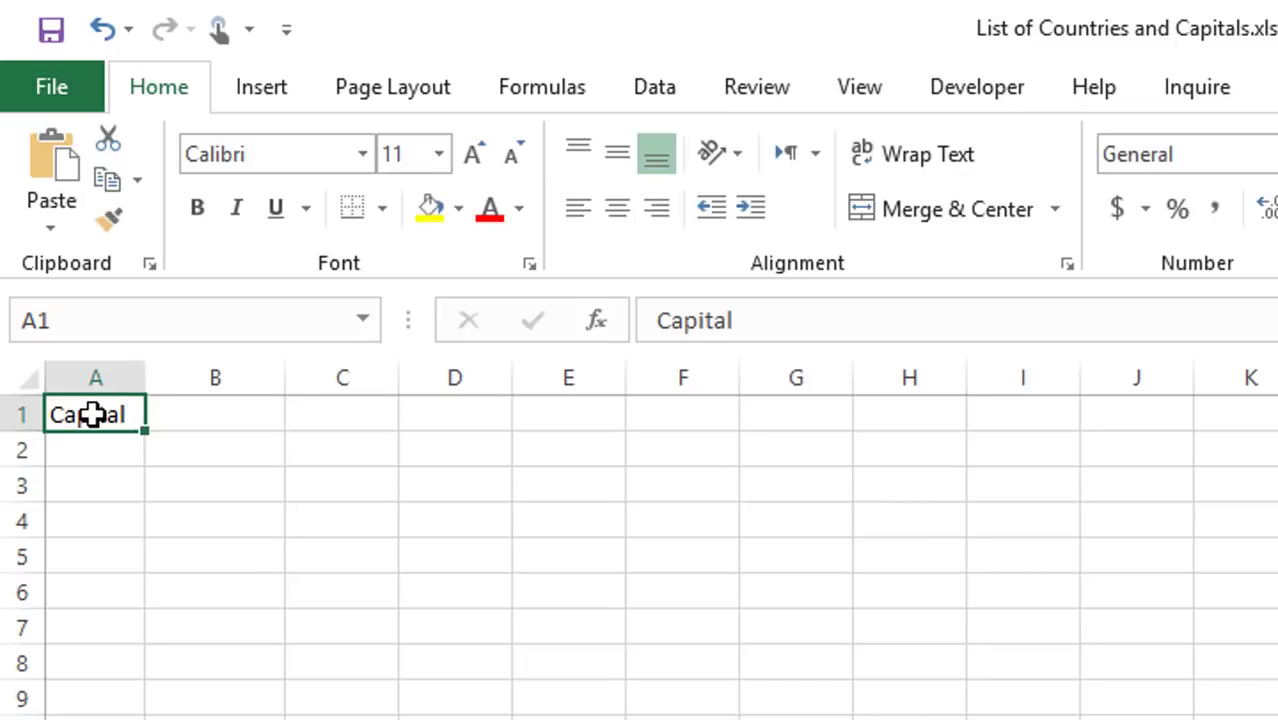
- Format the Capital label in A1 as 14-point bold text in dark red
click(476, 156)
click(476, 156)
click(197, 208)
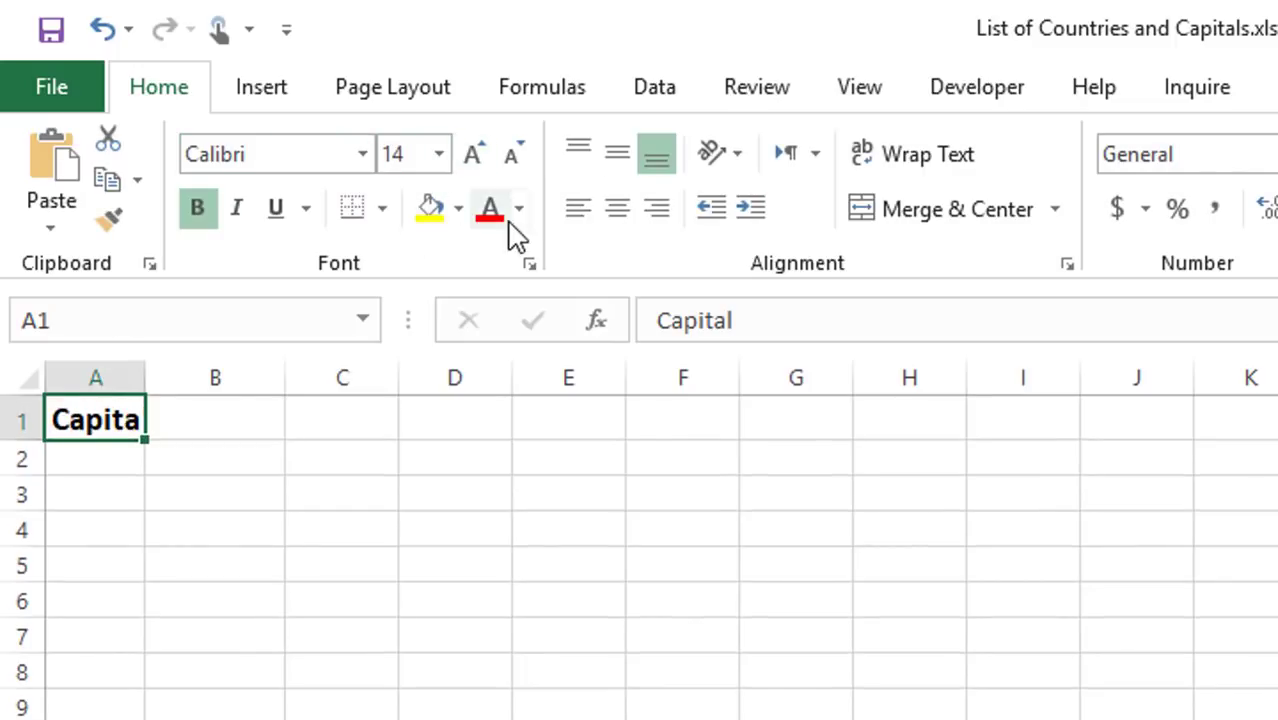
click(520, 210)
click(489, 525)
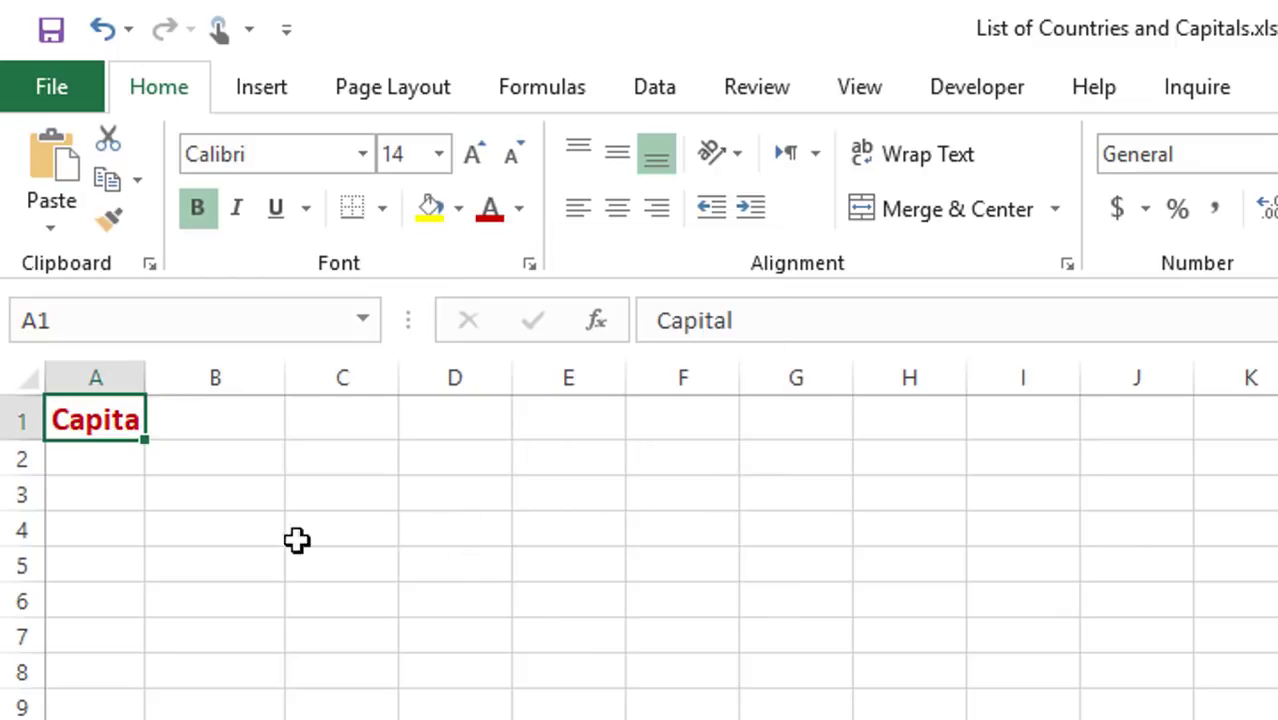
- Widen columns A and B on the grouped sheets to make room for the label and the capital names
drag(140, 386, 214, 390)
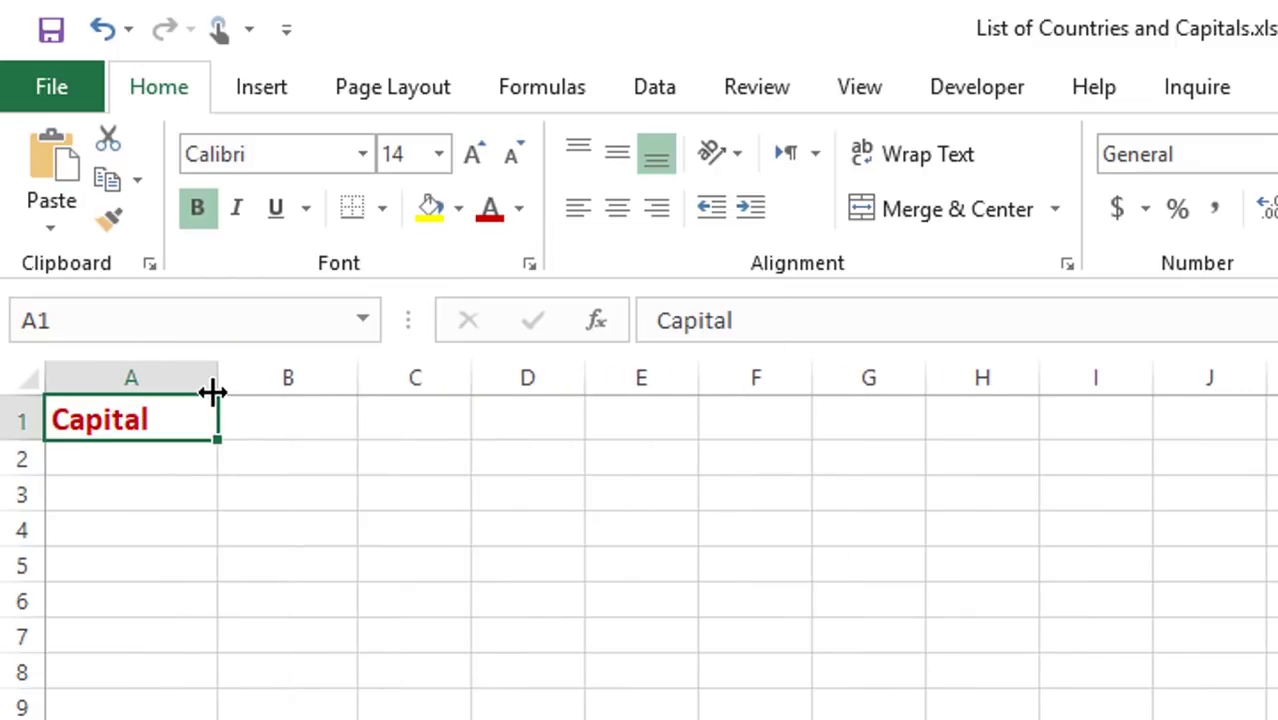
click(268, 406)
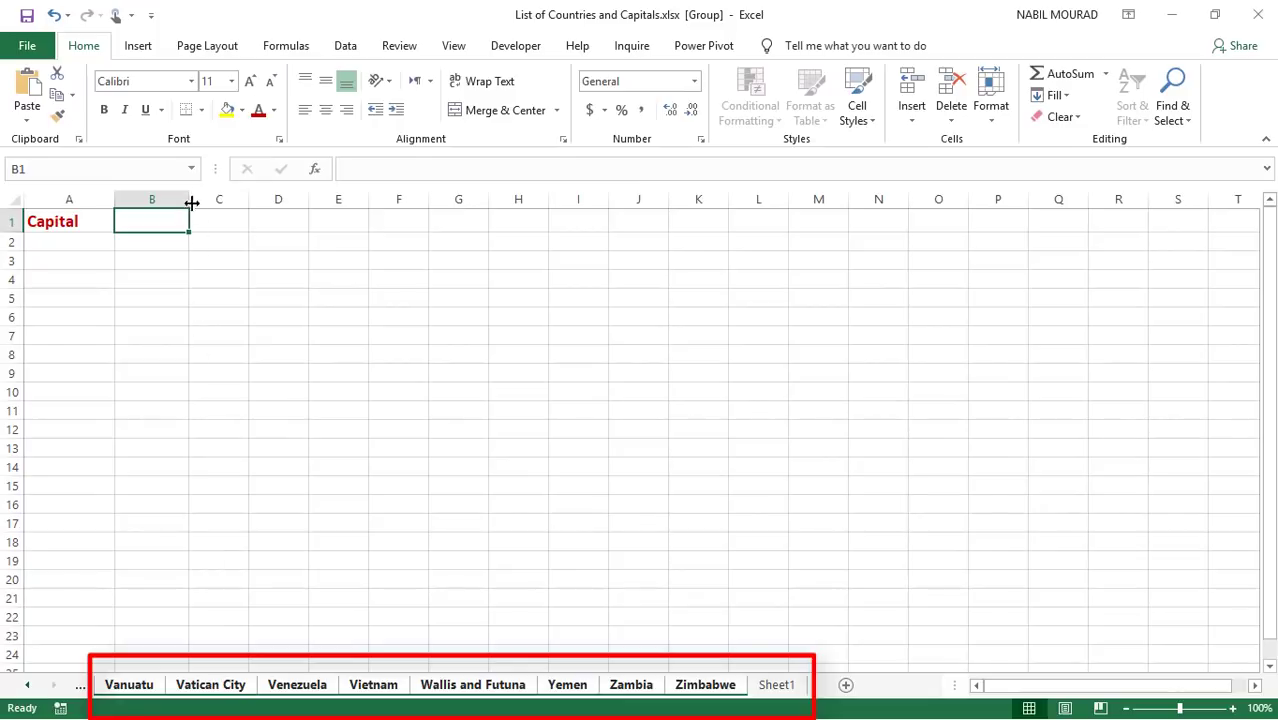
drag(190, 199, 213, 200)
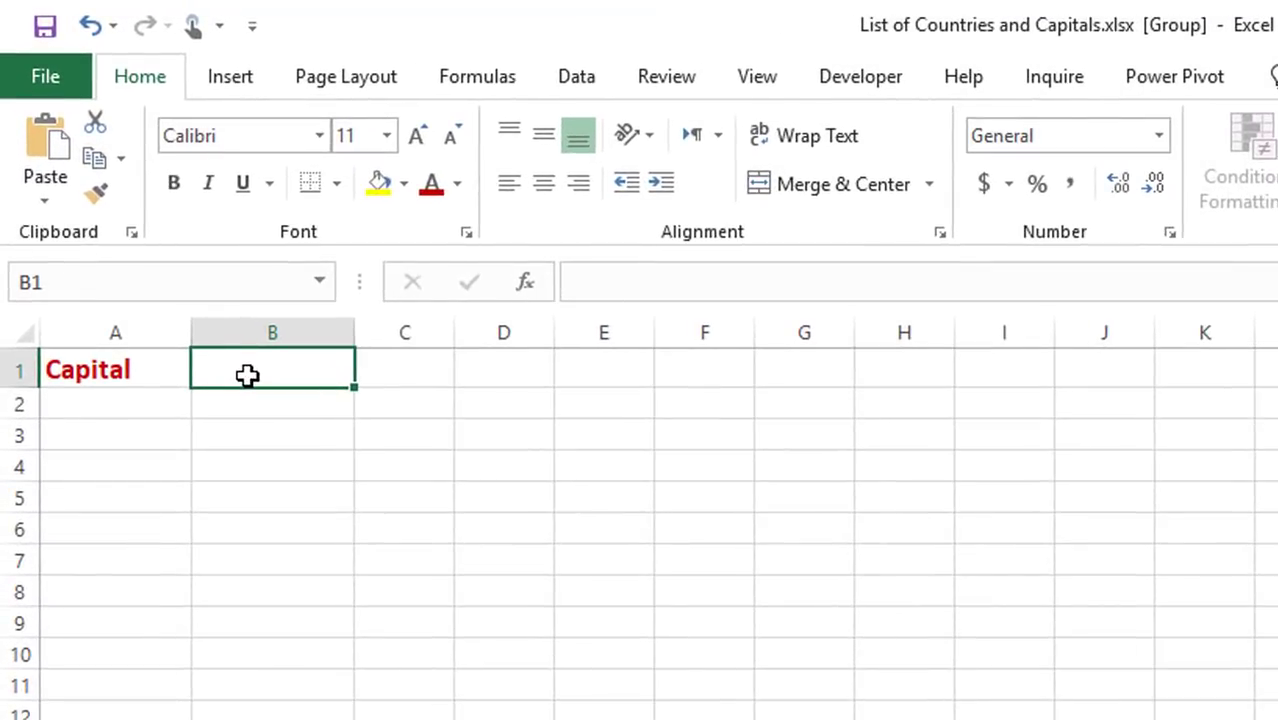
- Enter the formula =SHEET(A1) in cell B1 of the grouped sheets
text(=sh)
key(Tab)
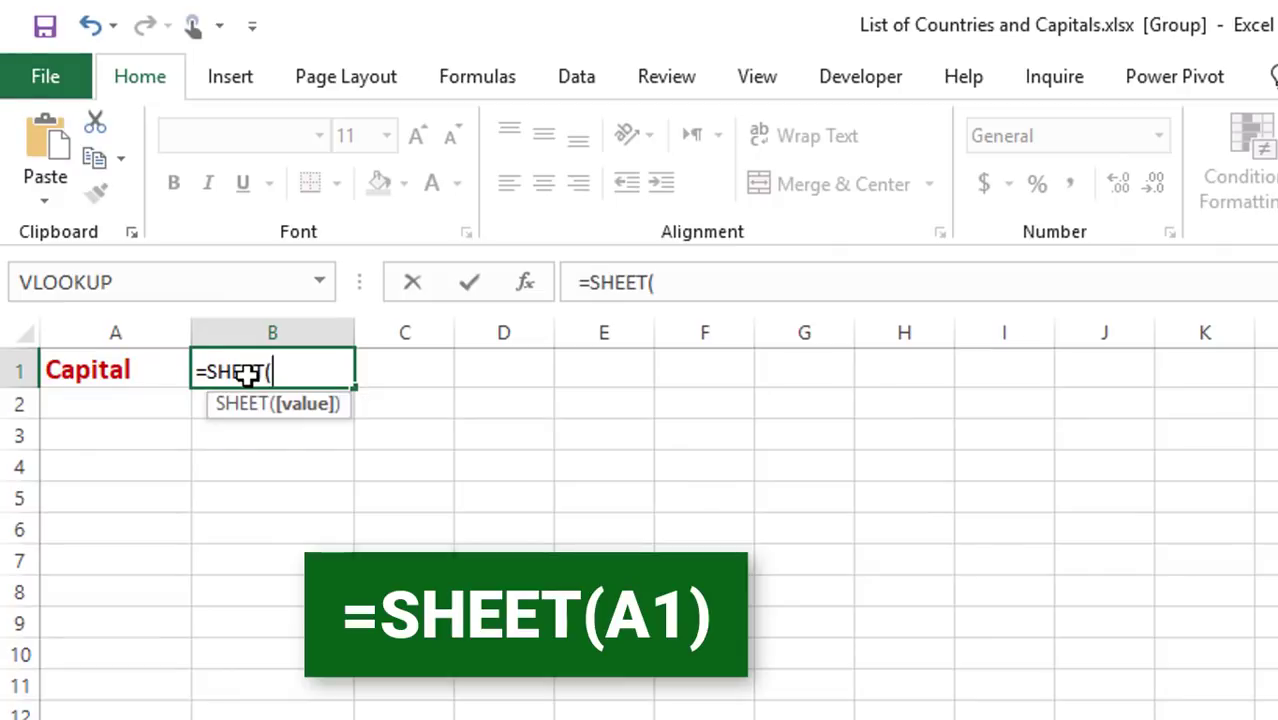
text(a1)
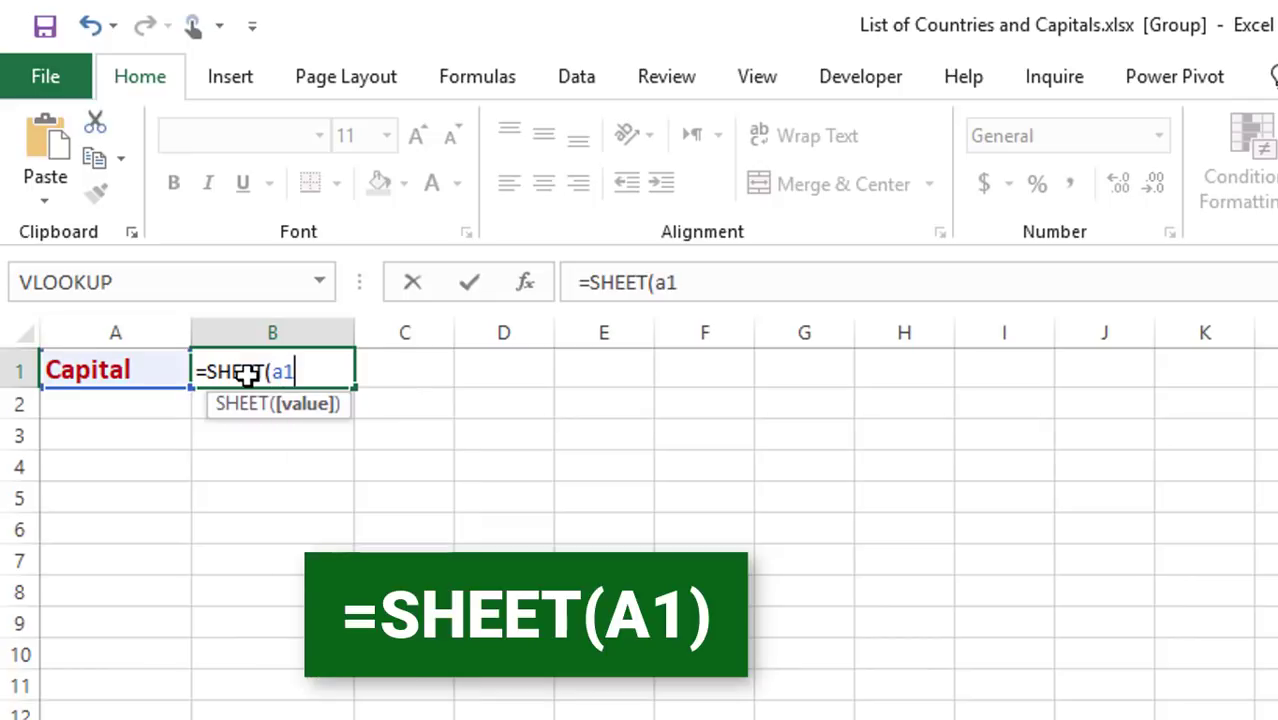
text())
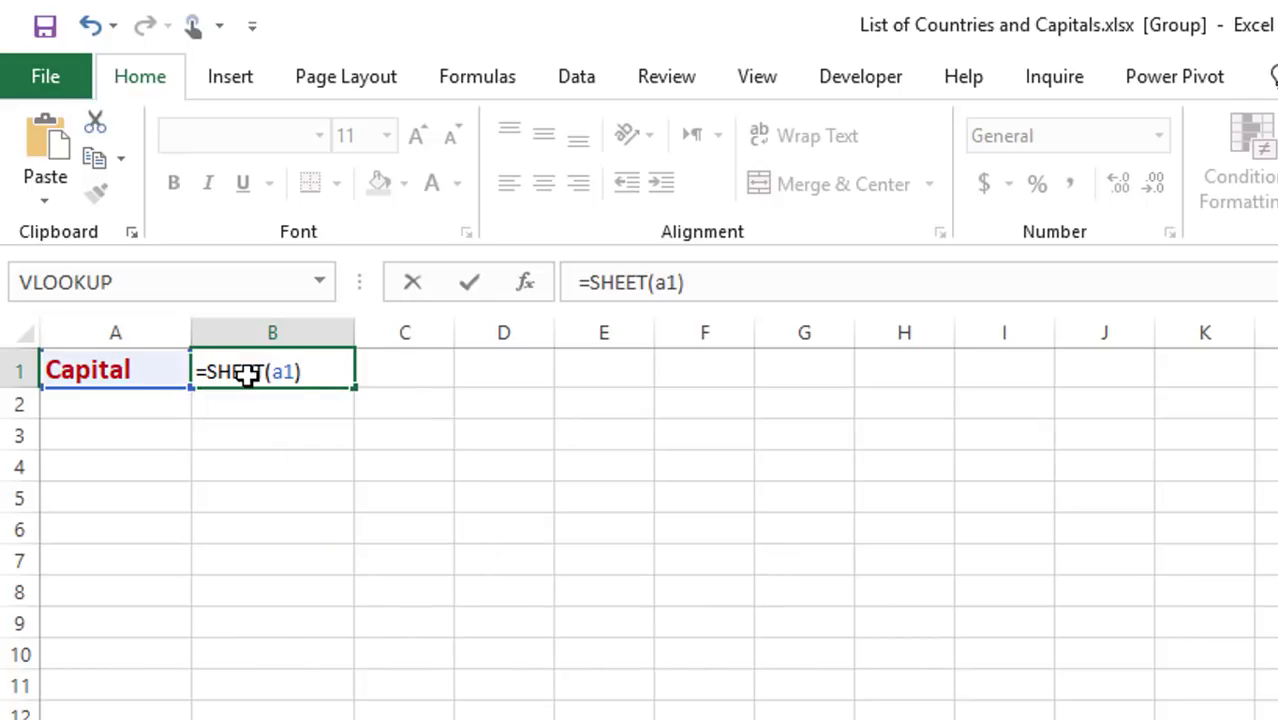
key(ctrl+Return)
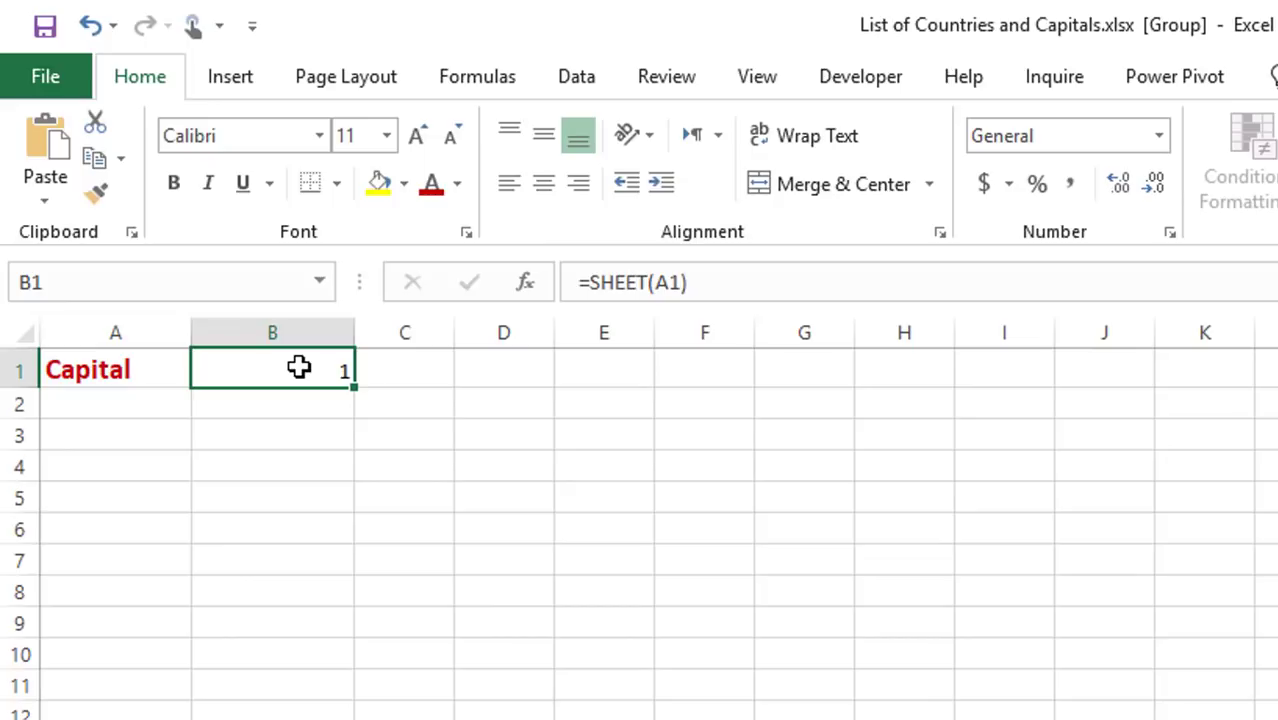
- Extend the formula in B1 to =VLOOKUP(SHEET(A1),capitals,3,0) on all grouped sheets
key(F2)
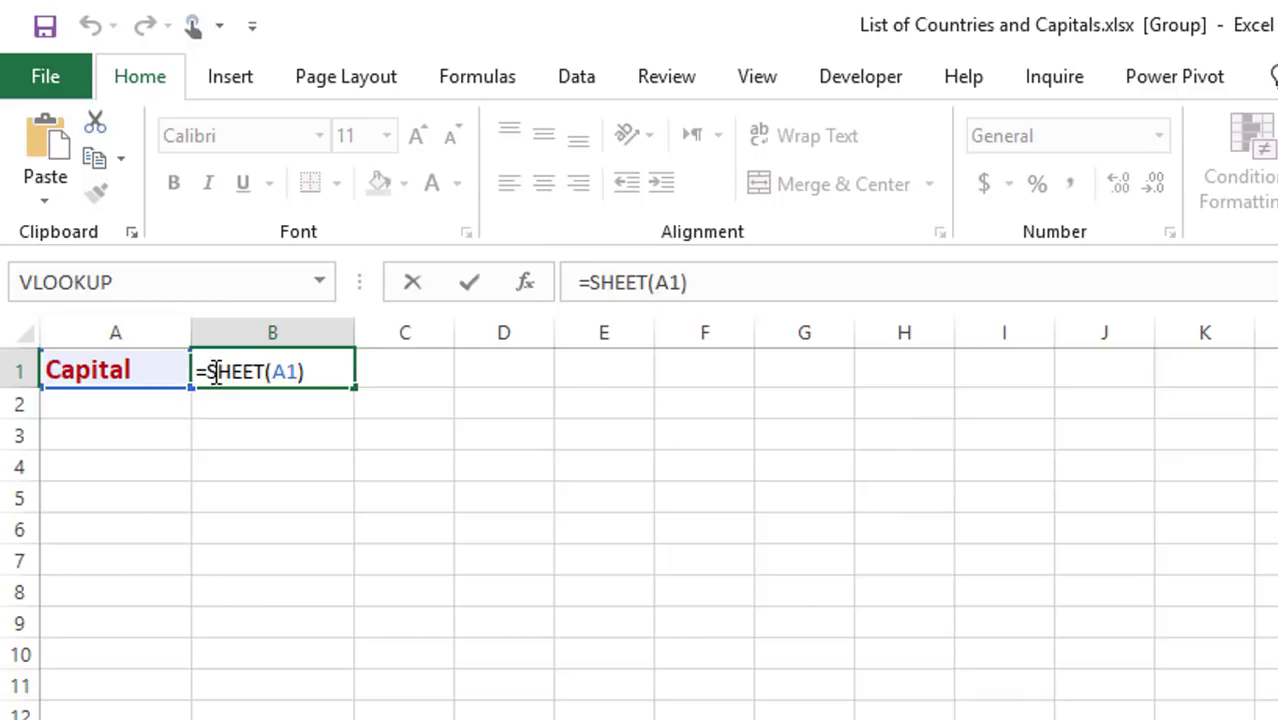
click(209, 371)
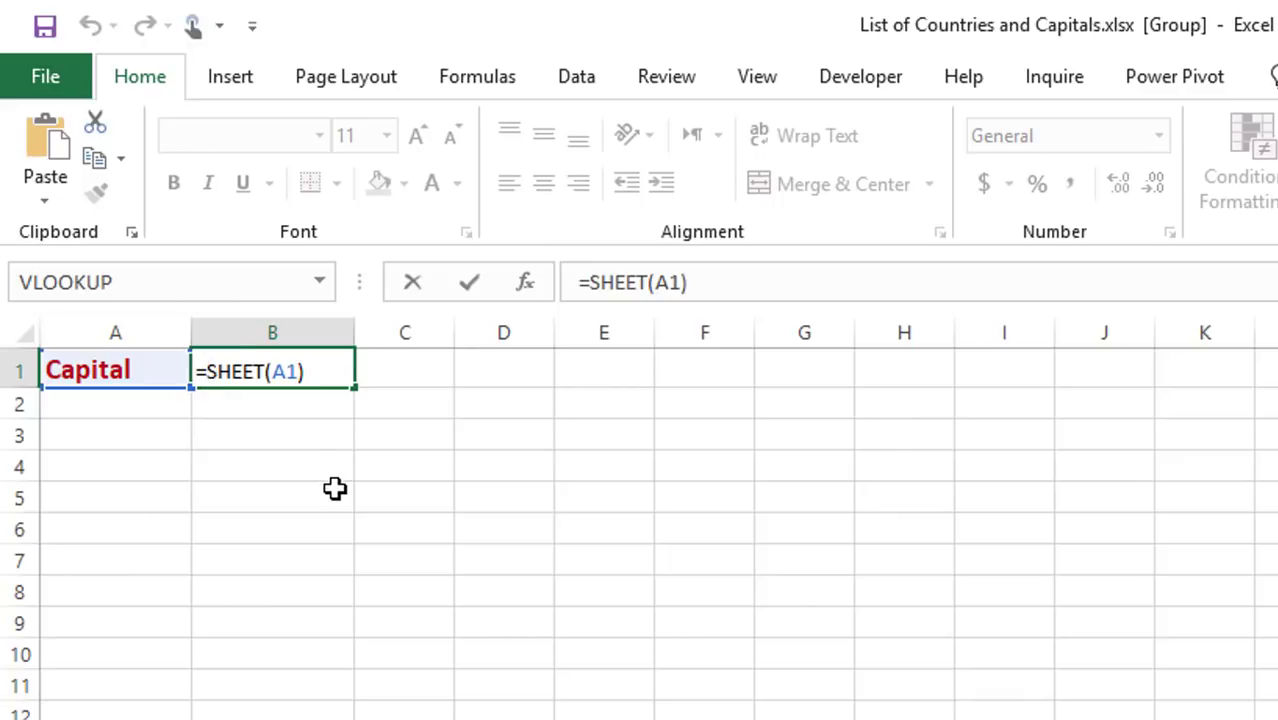
text(vlo)
key(Tab)
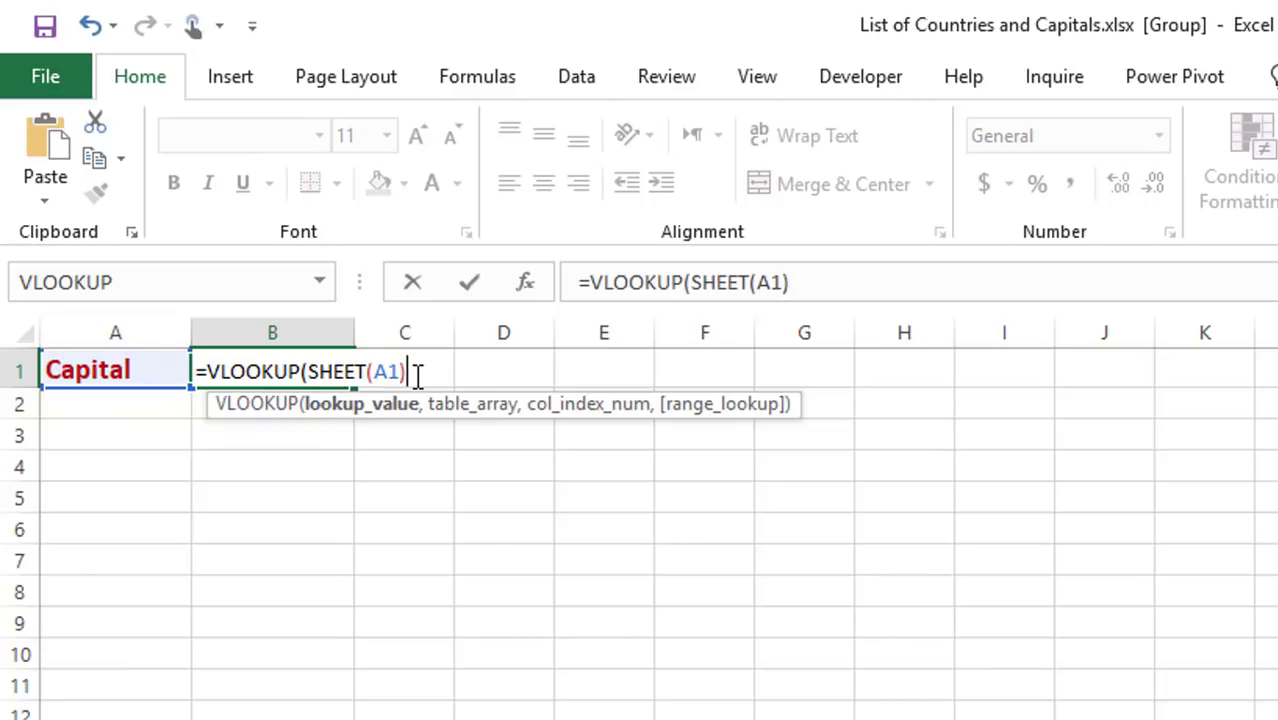
text(,)
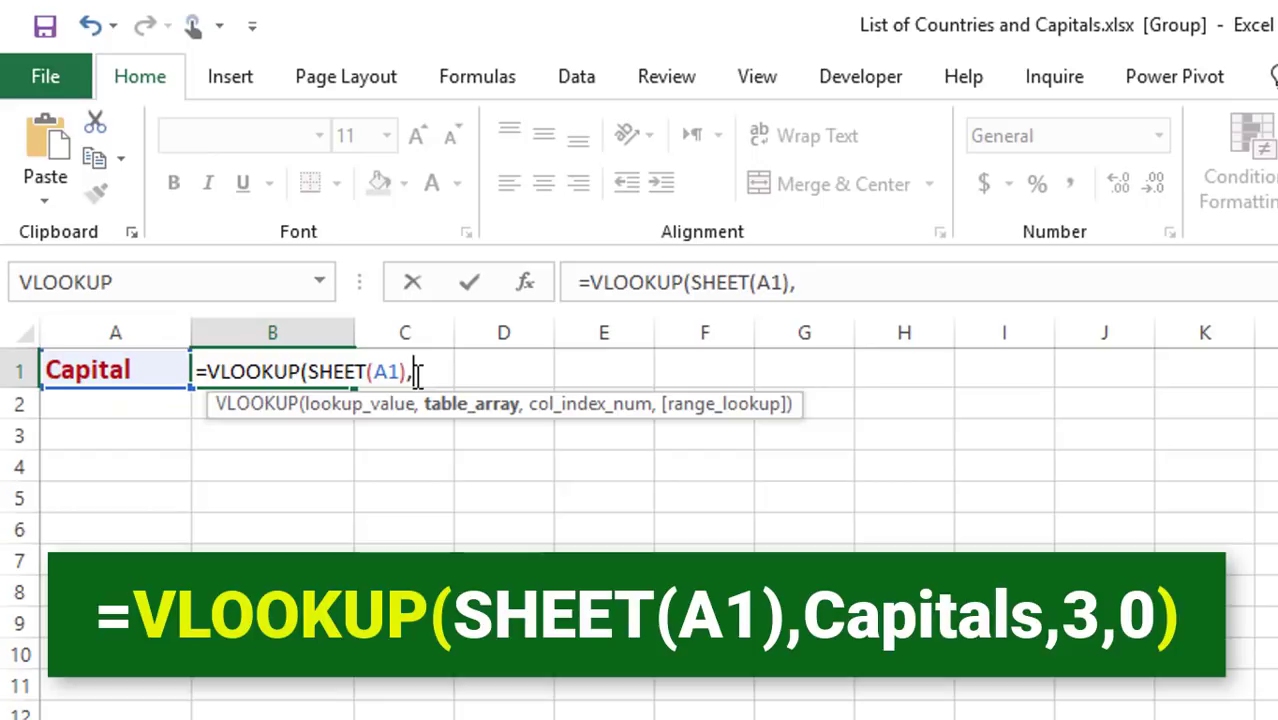
text(ca)
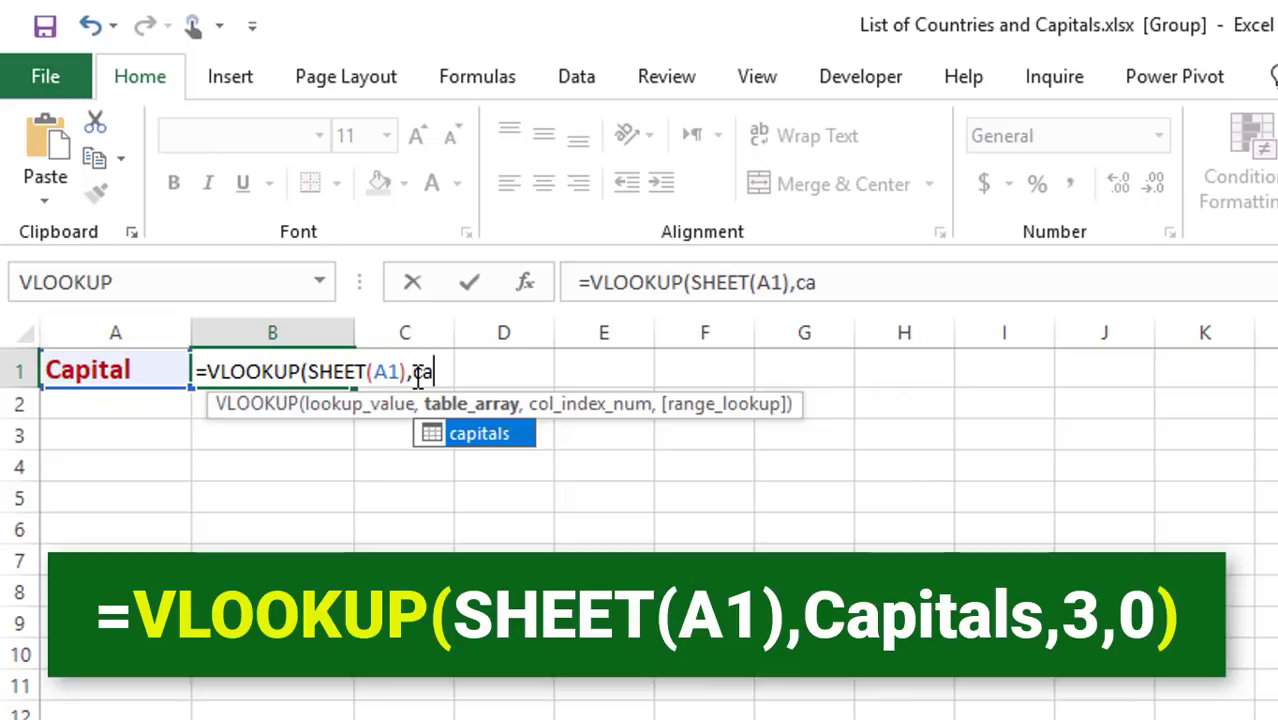
text(pitals)
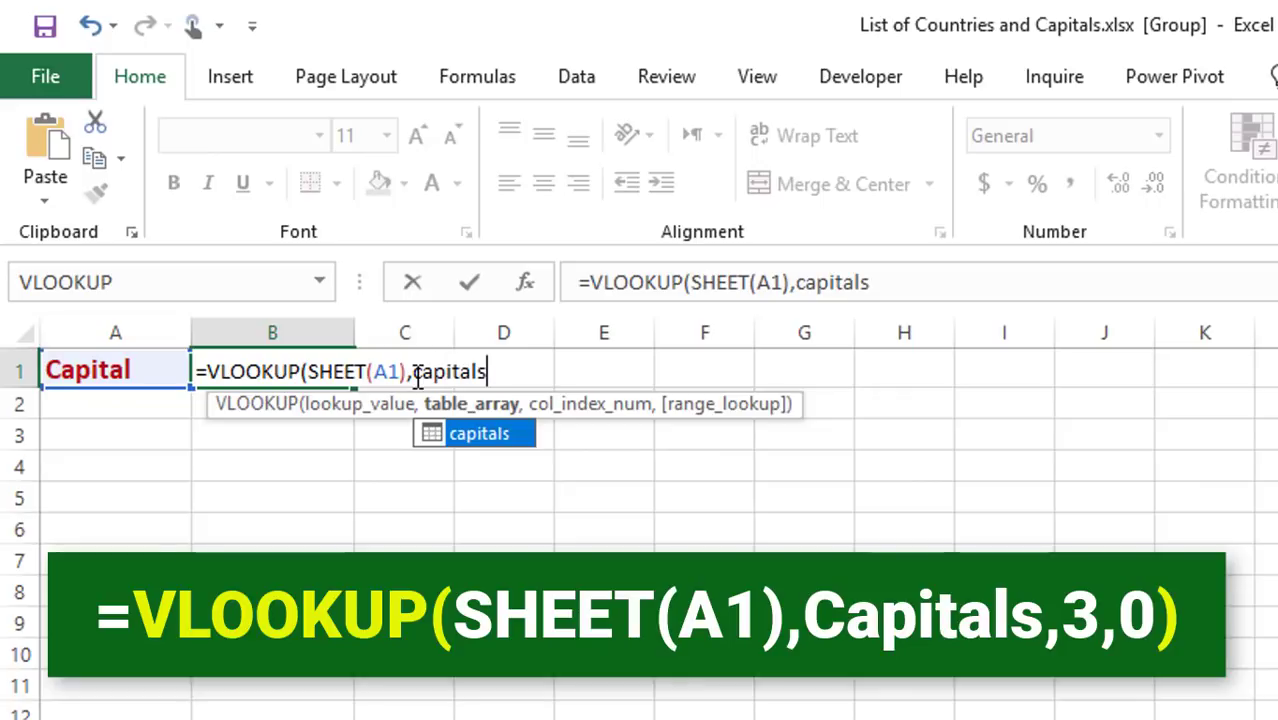
text(,)
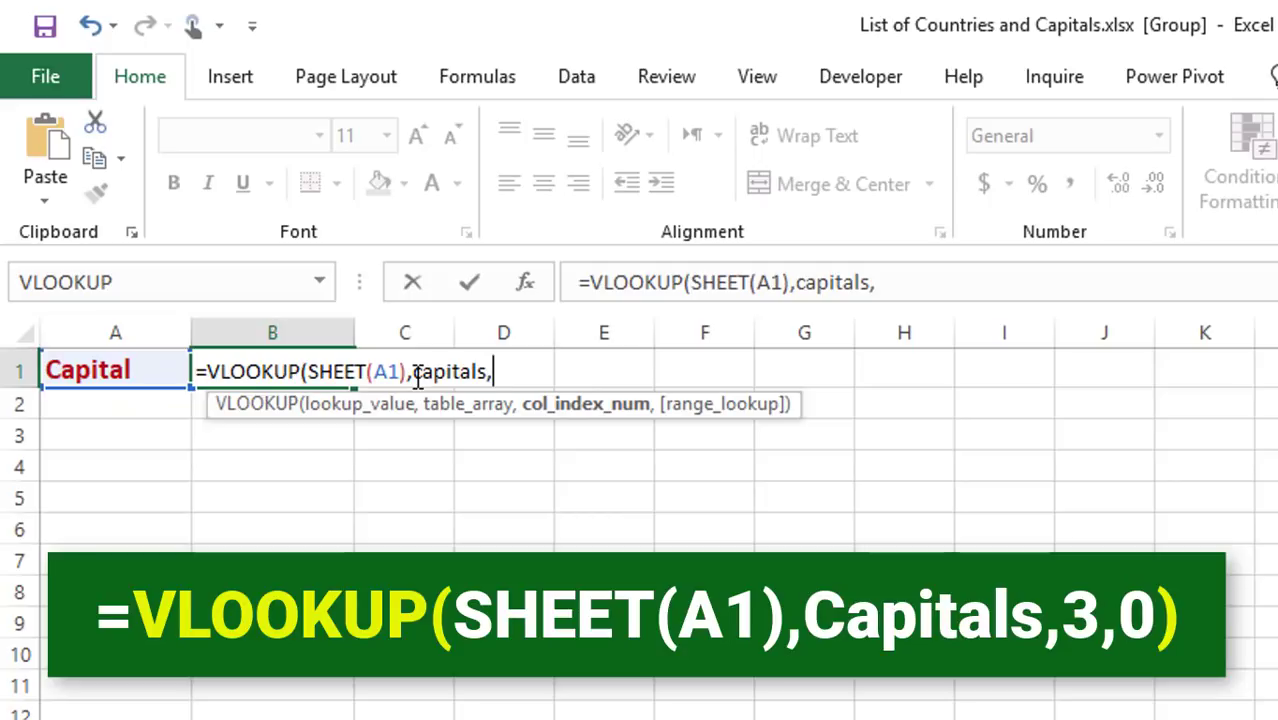
text(3,)
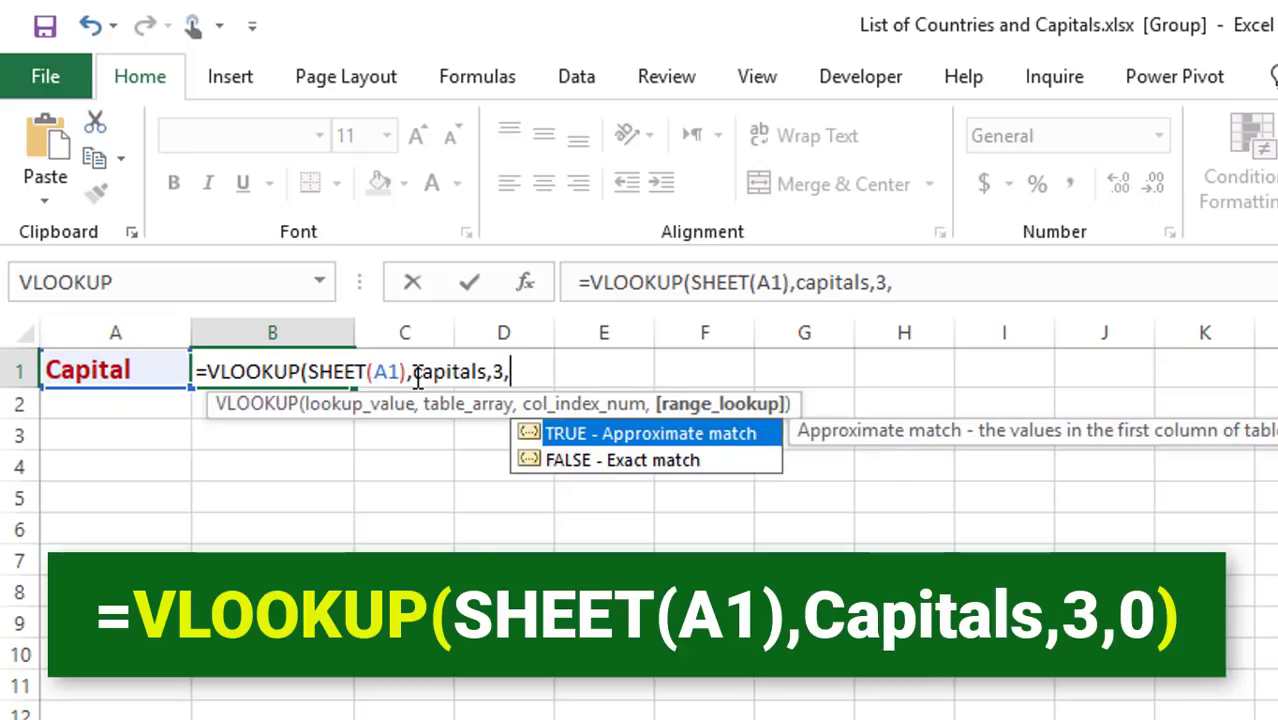
text(0))
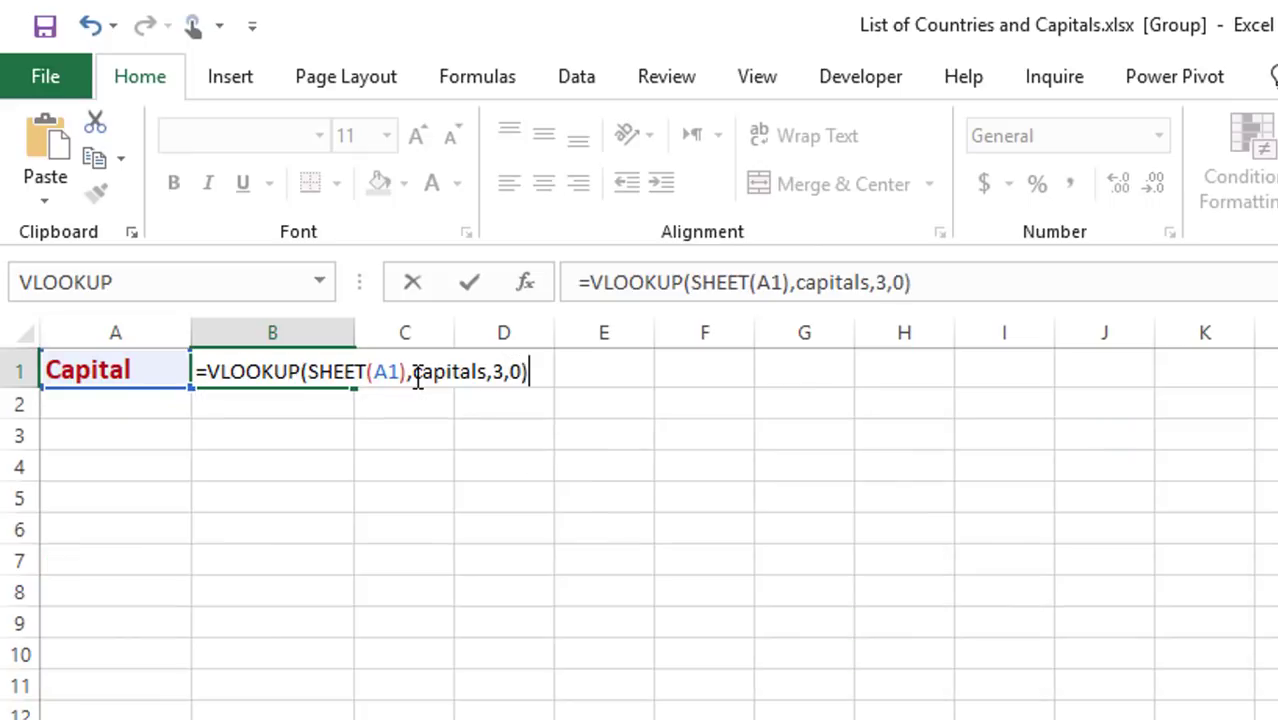
key(ctrl+Return)
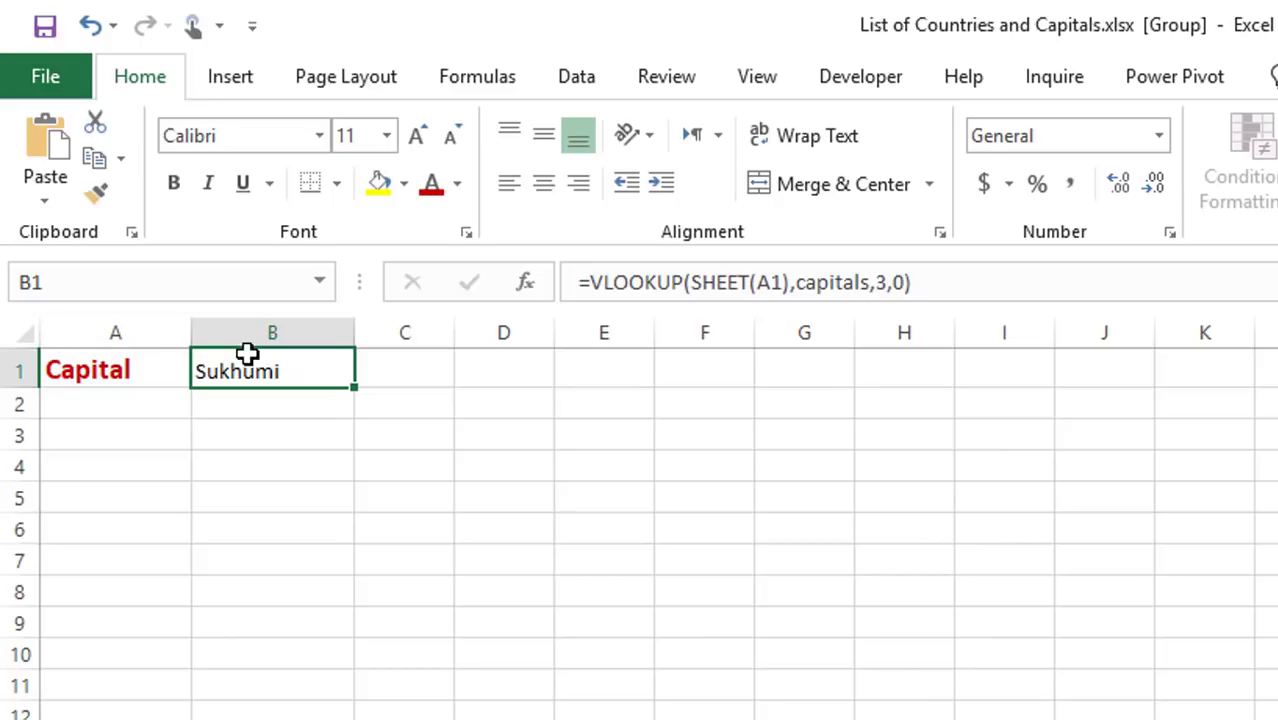
- Format the capital name in B1 as 14-point bold blue text and widen column B on the grouped sheets
click(172, 186)
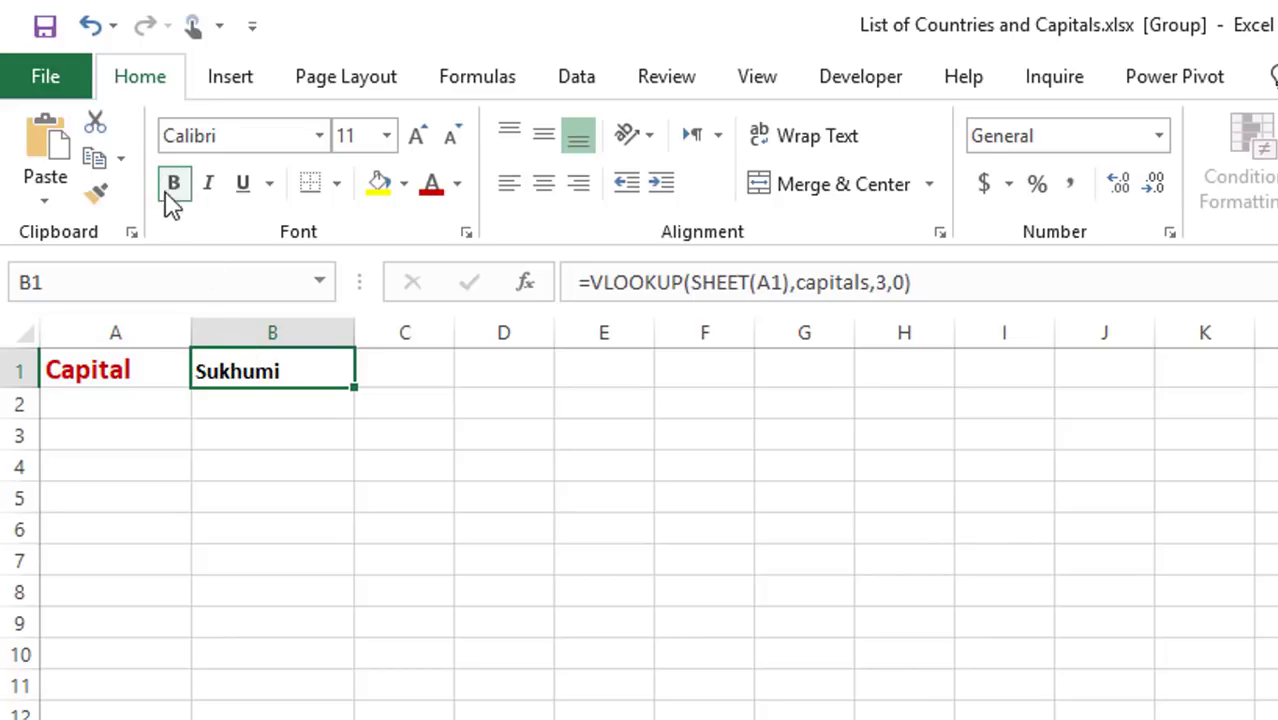
click(417, 138)
click(417, 138)
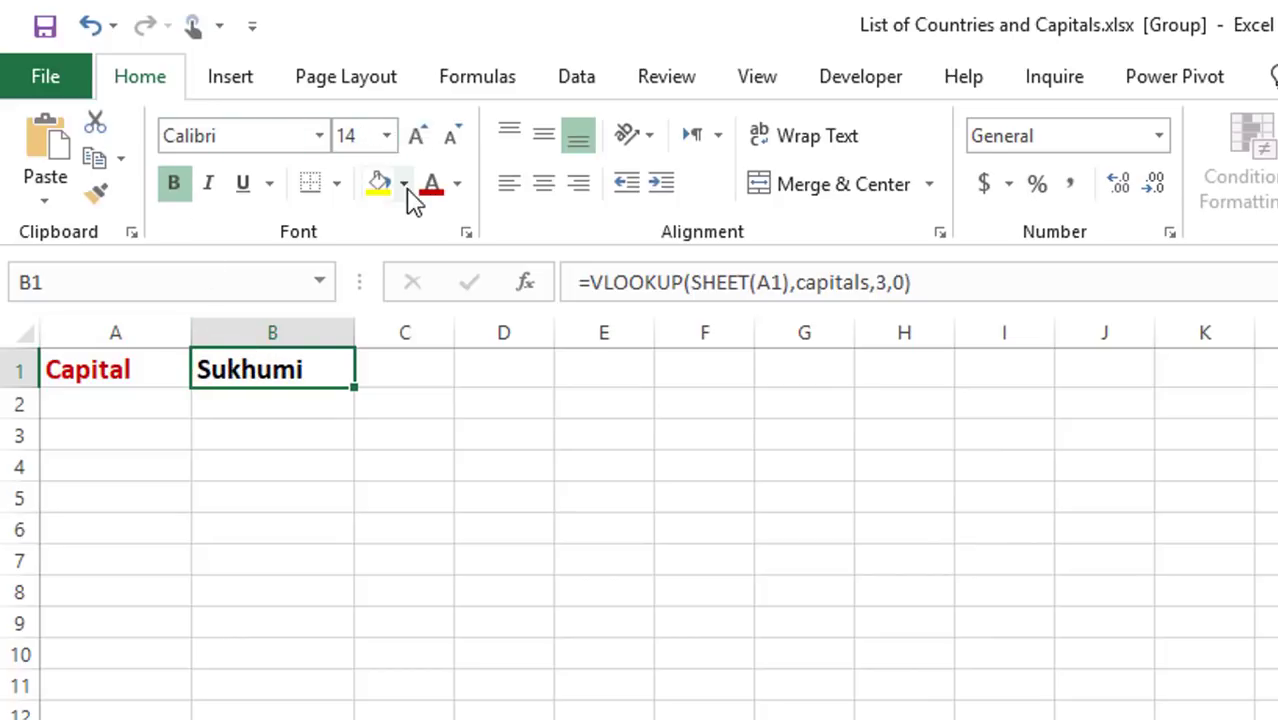
click(458, 185)
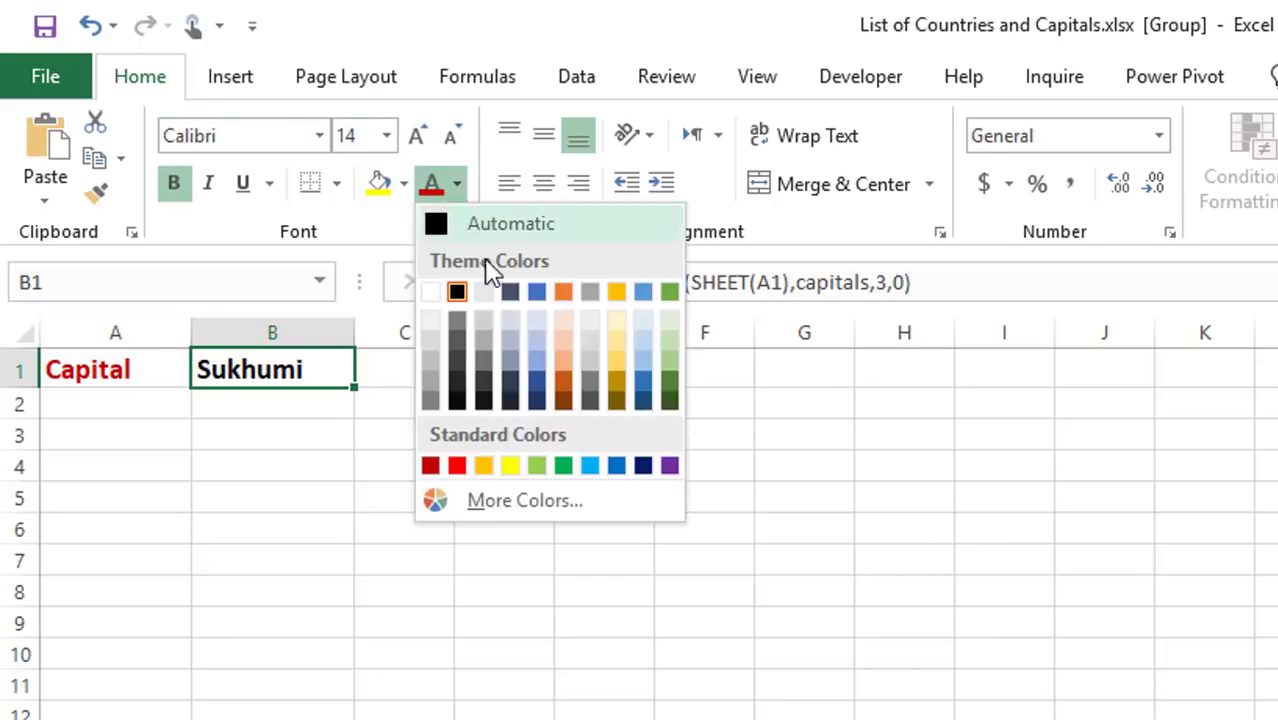
click(616, 466)
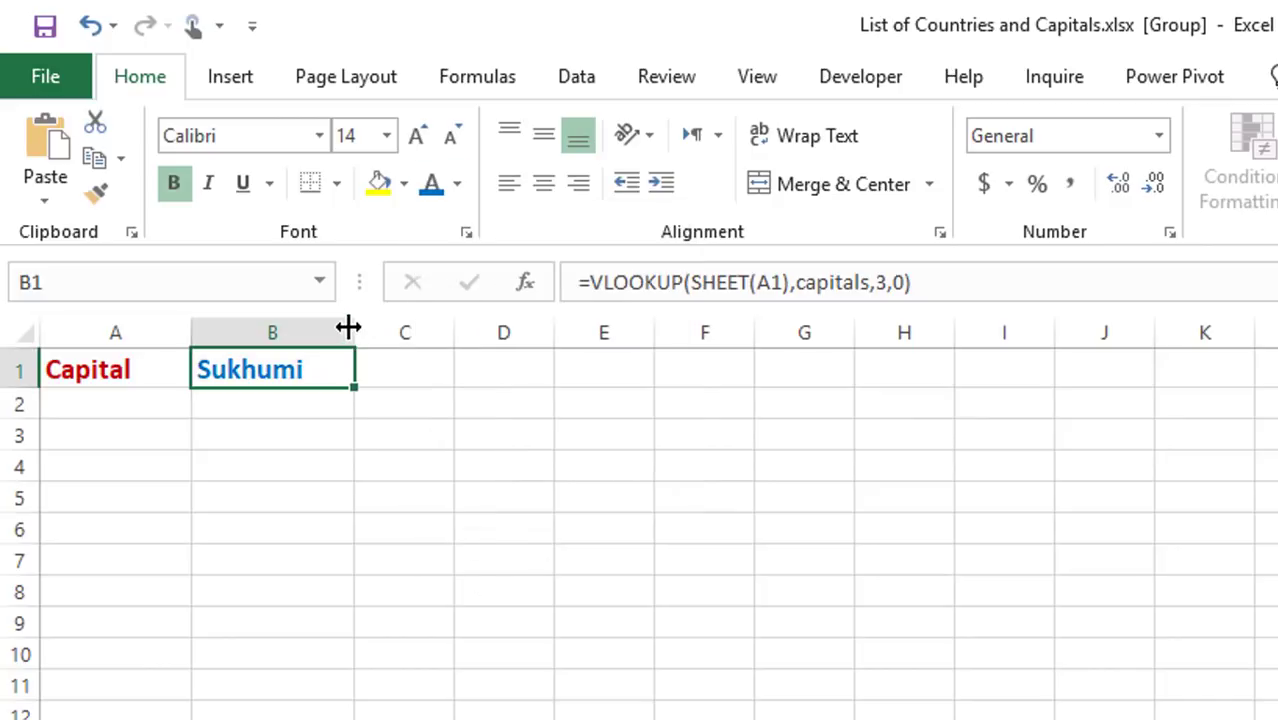
drag(348, 327, 380, 328)
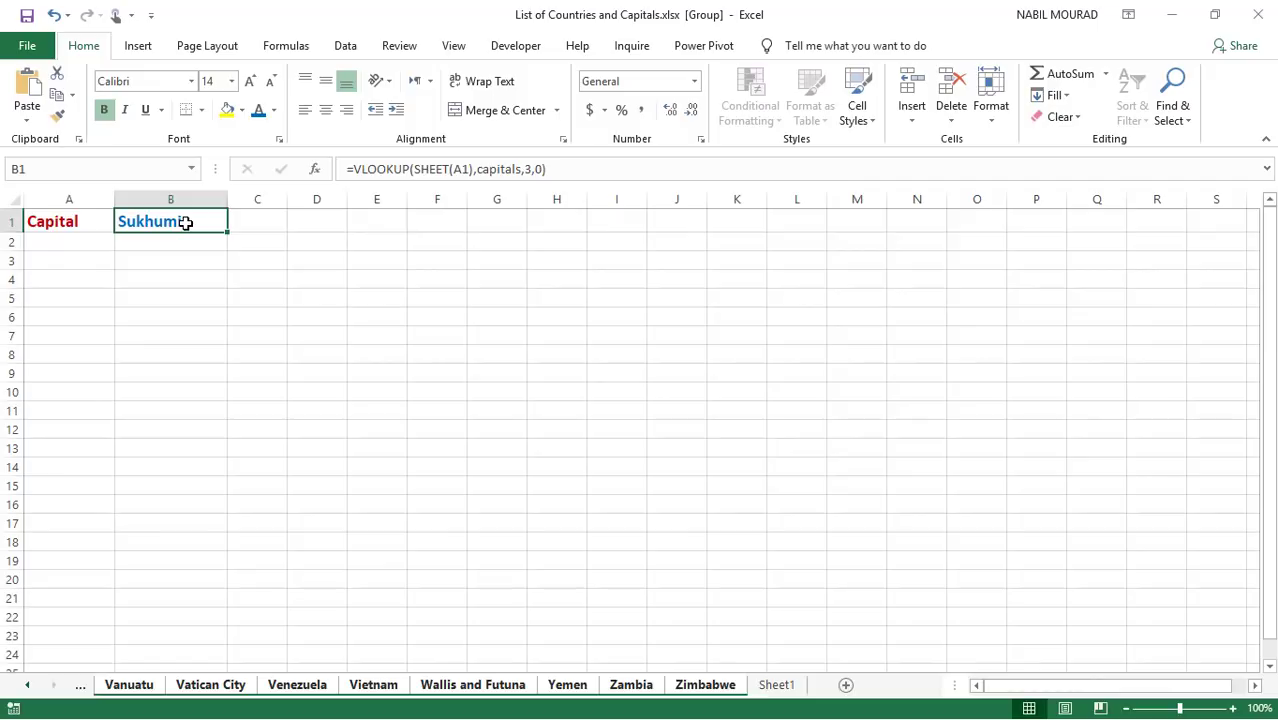
- Replace the VLOOKUP formula in B1 with its plain value on all grouped sheets using Paste Special Values
key(ctrl+c)
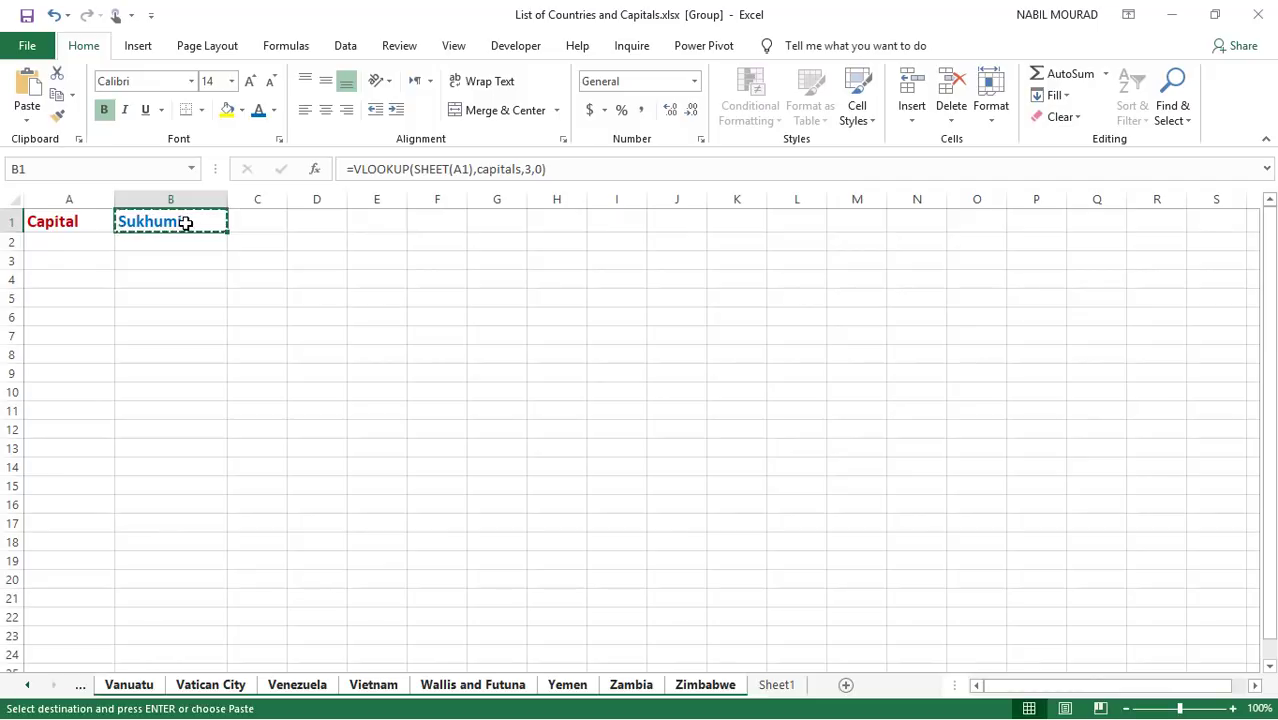
key(alt+e)
key(s)
key(v)
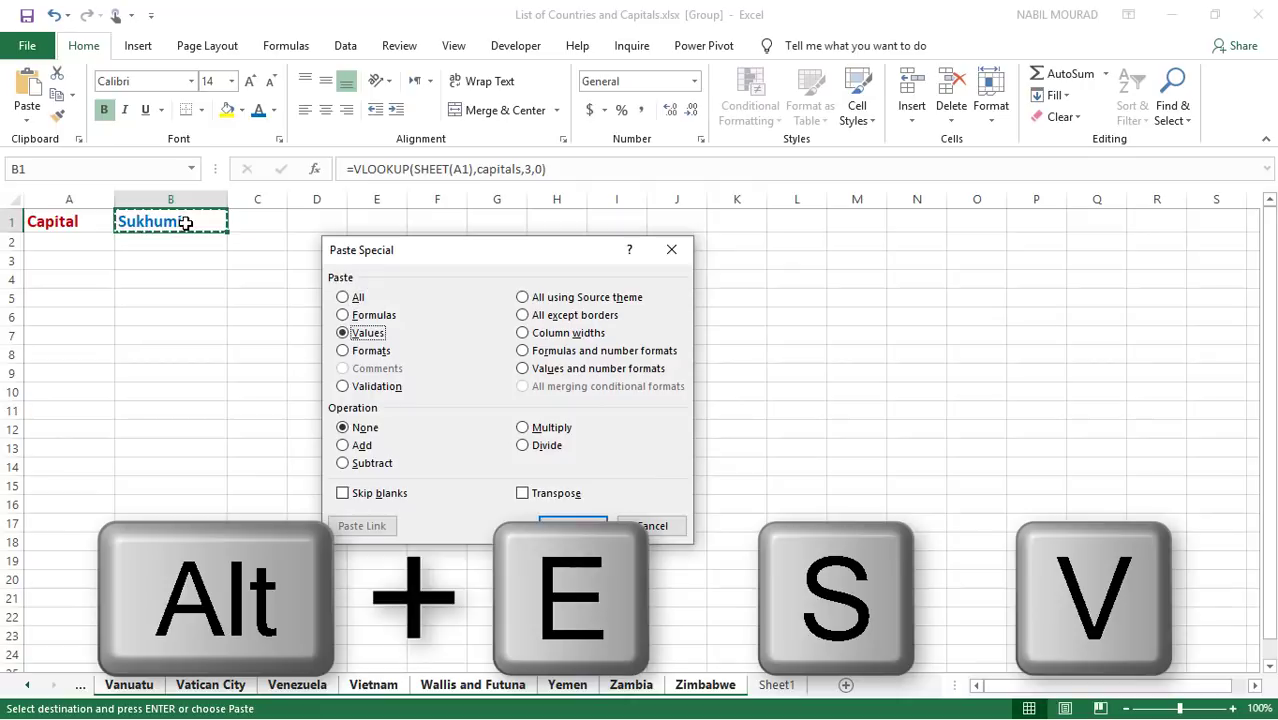
key(Return)
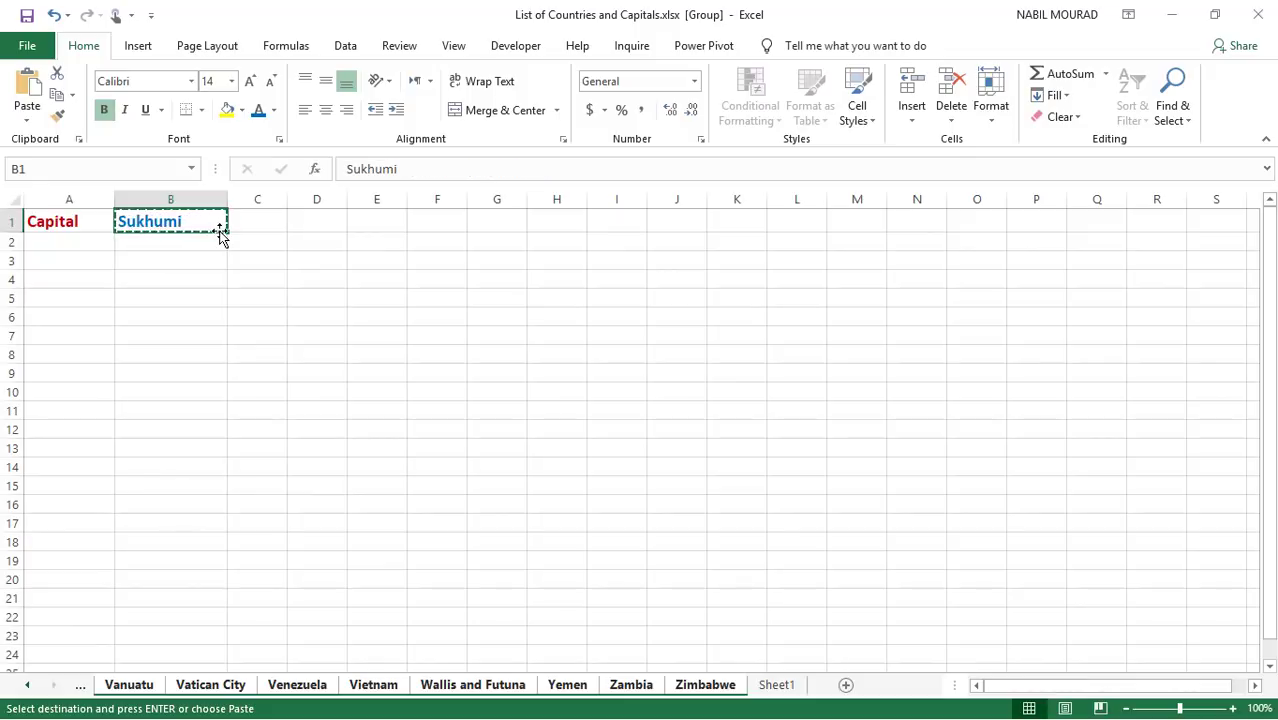
key(Escape)
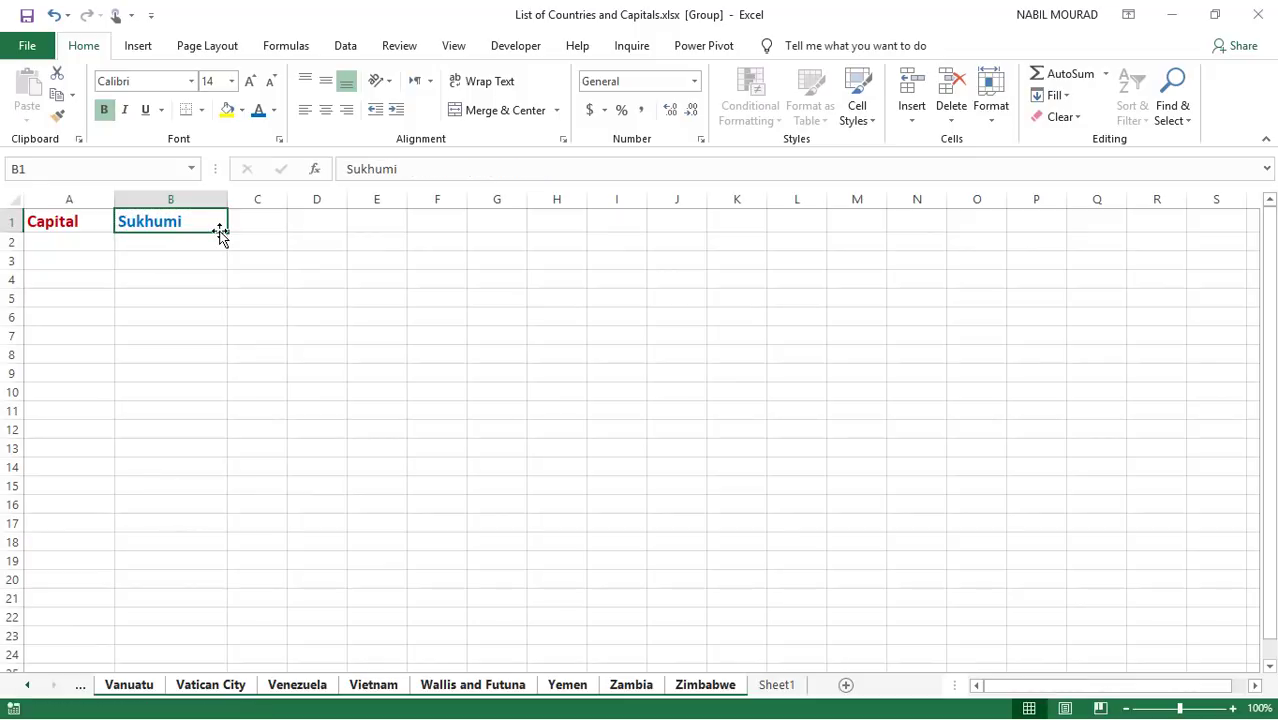
- Ungroup the country sheets and delete Sheet1, which holds the source list and the PivotTable
click(775, 686)
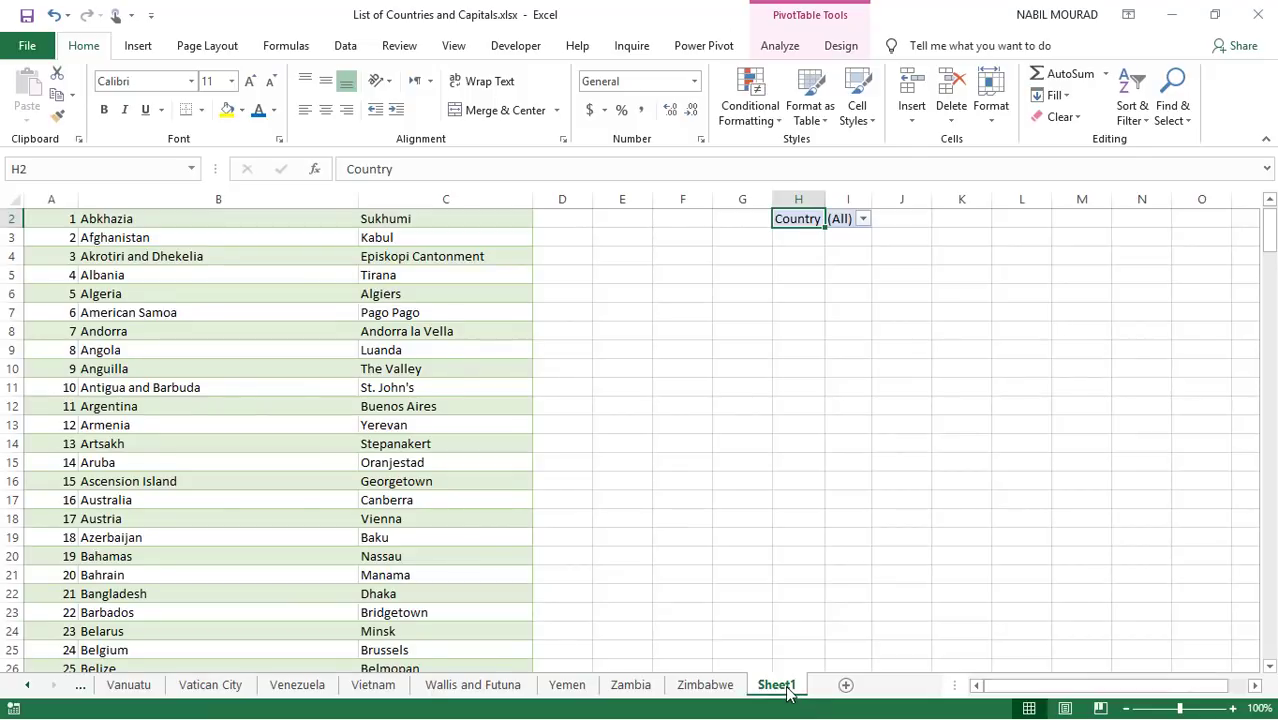
right_click(787, 692)
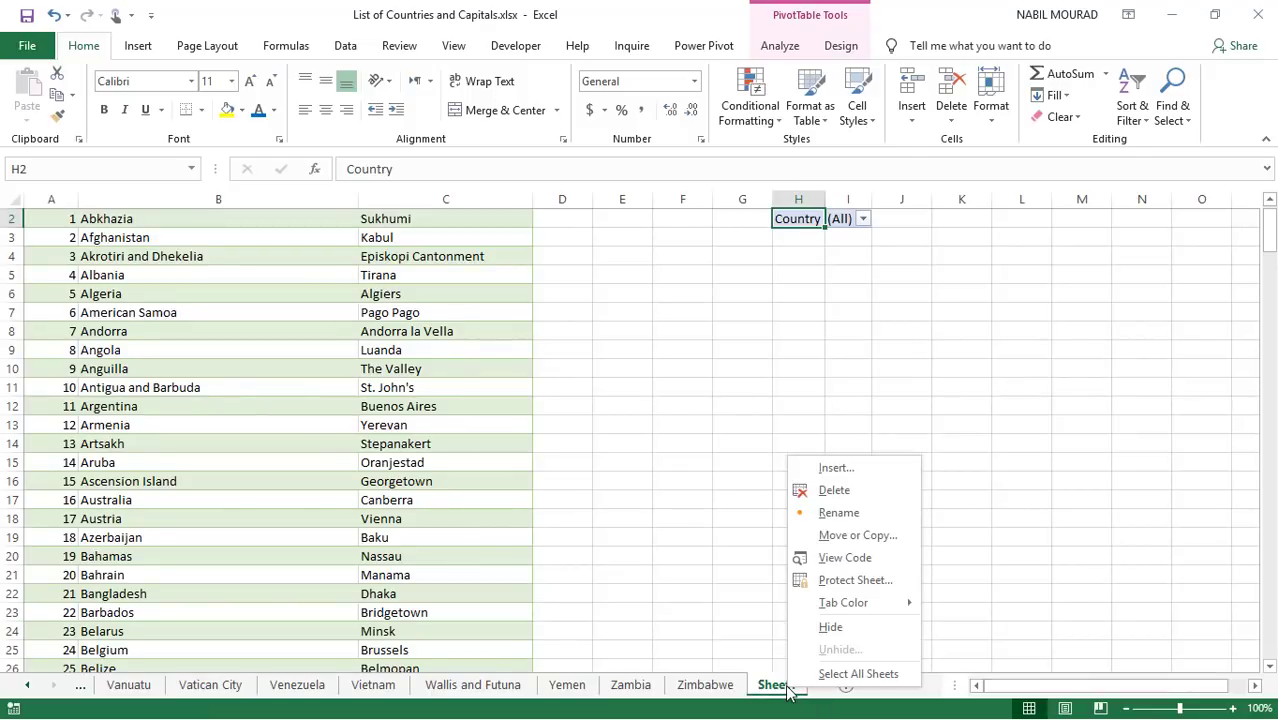
click(834, 490)
click(625, 421)
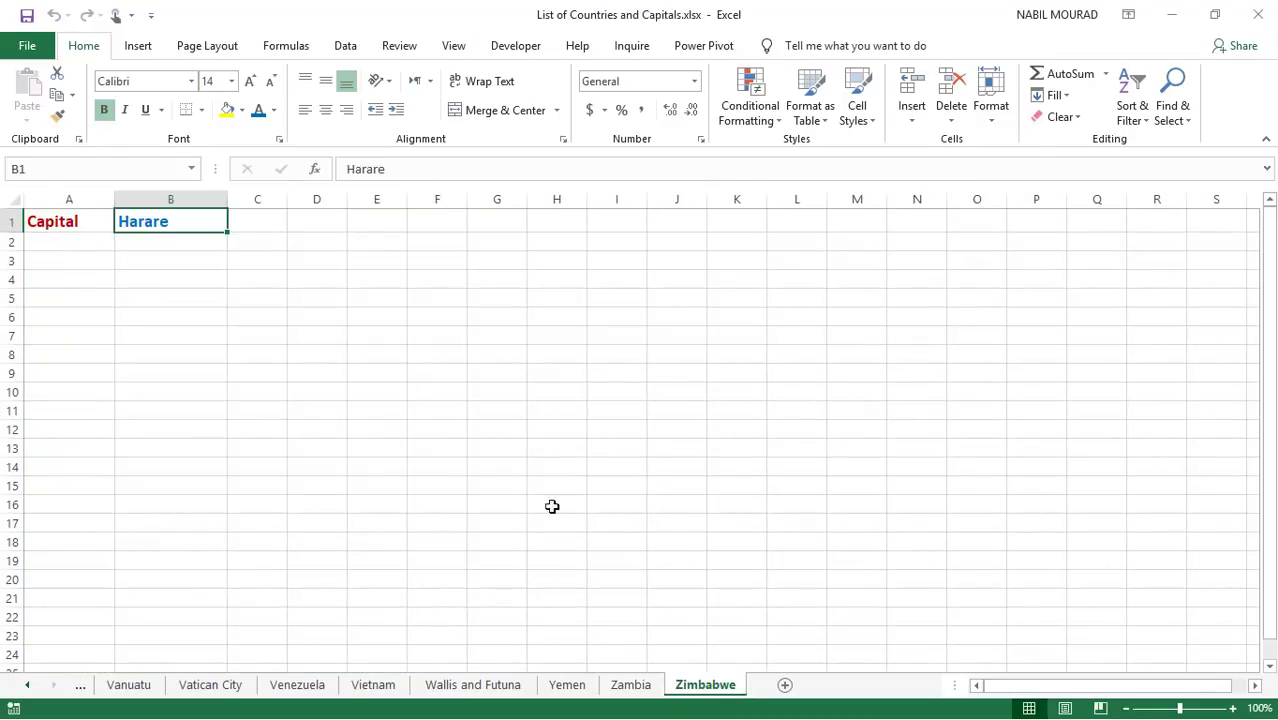
- Check the capital shown in B1 on the Argentina and Belgium sheets
ctrl+click(28, 692)
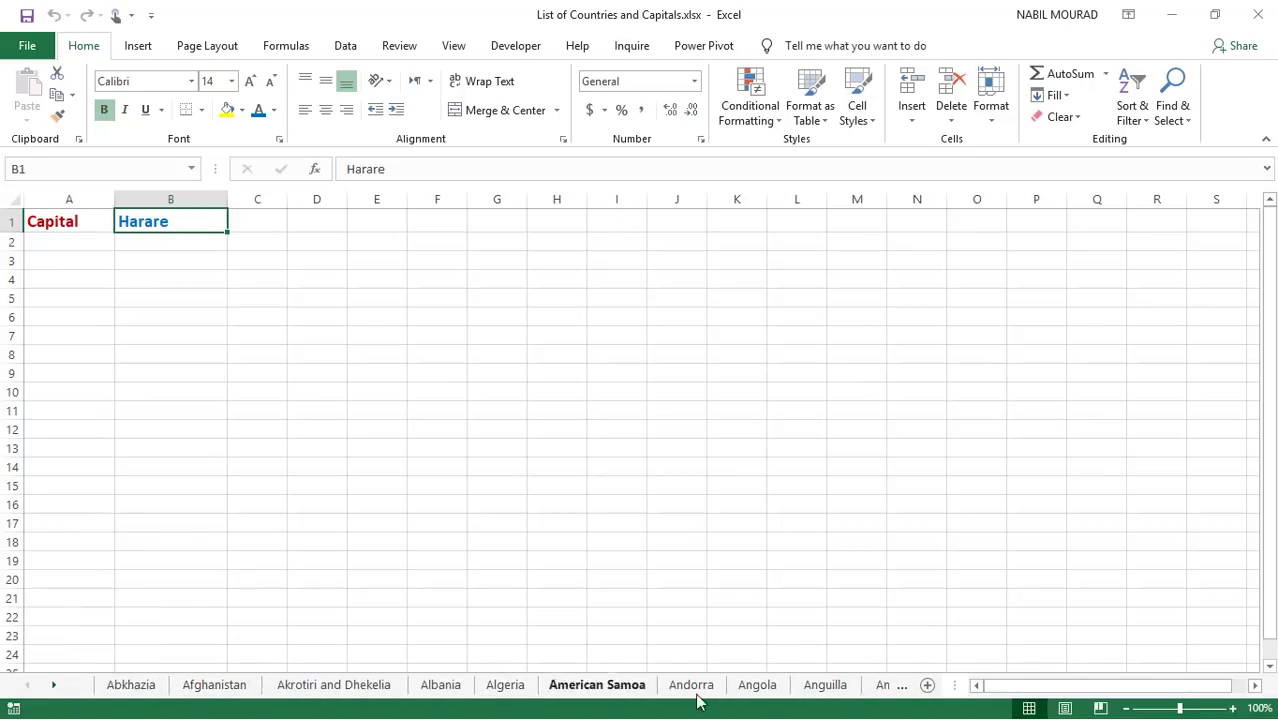
click(53, 685)
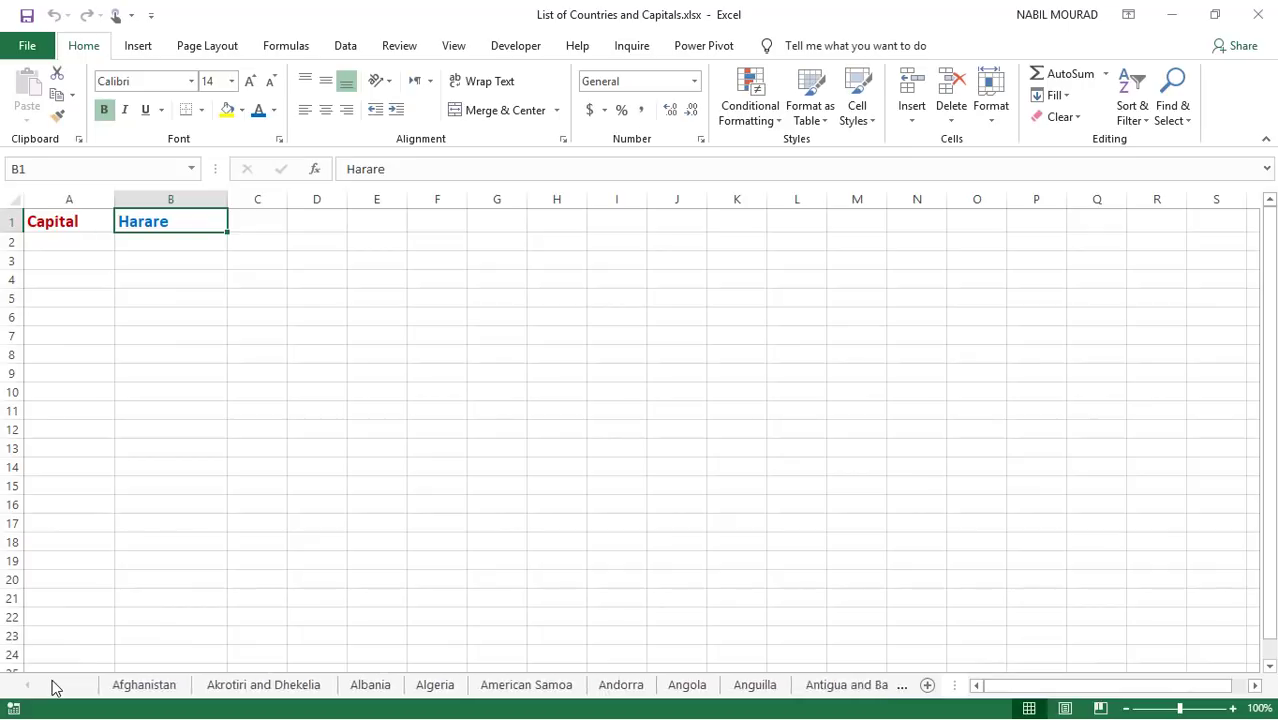
click(53, 685)
click(53, 685)
click(53, 685)
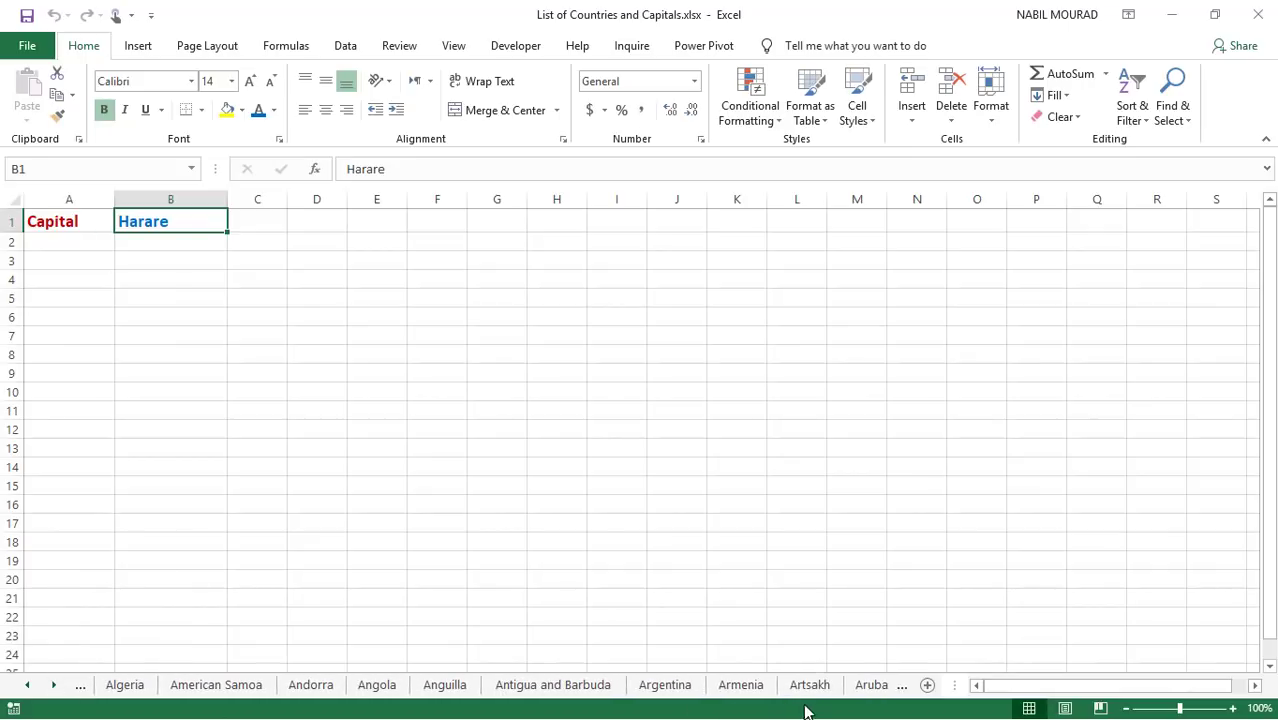
click(688, 686)
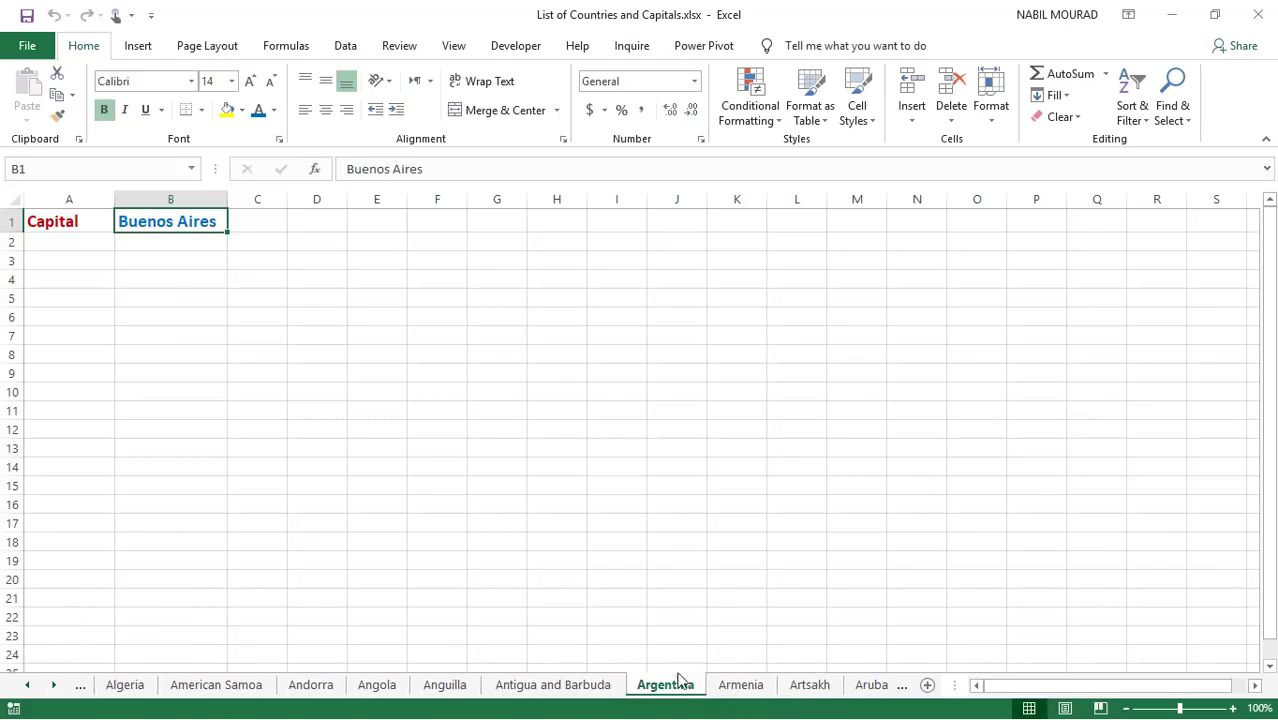
click(53, 685)
click(53, 685)
click(53, 685)
click(53, 685)
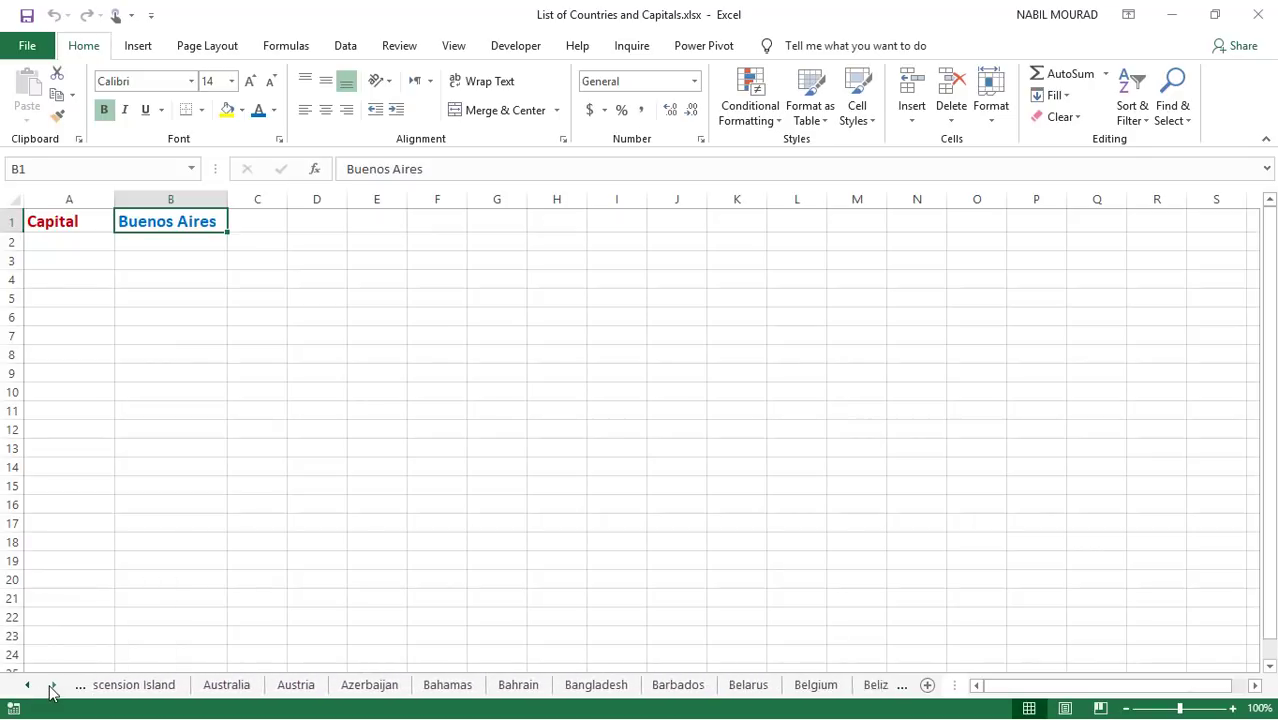
click(53, 685)
click(53, 685)
click(640, 686)
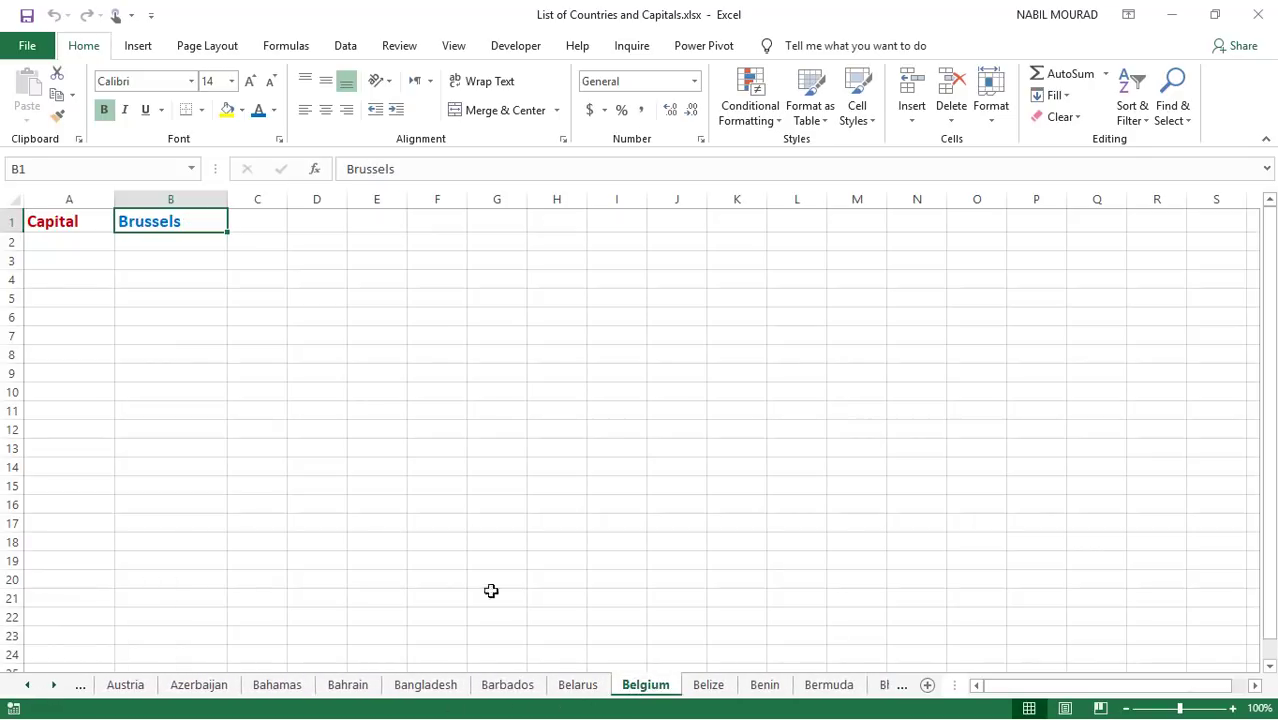
- Check the capital shown in B1 on the Canada and Egypt sheets
click(55, 685)
click(55, 685)
click(55, 685)
click(55, 685)
click(55, 685)
click(55, 685)
click(55, 685)
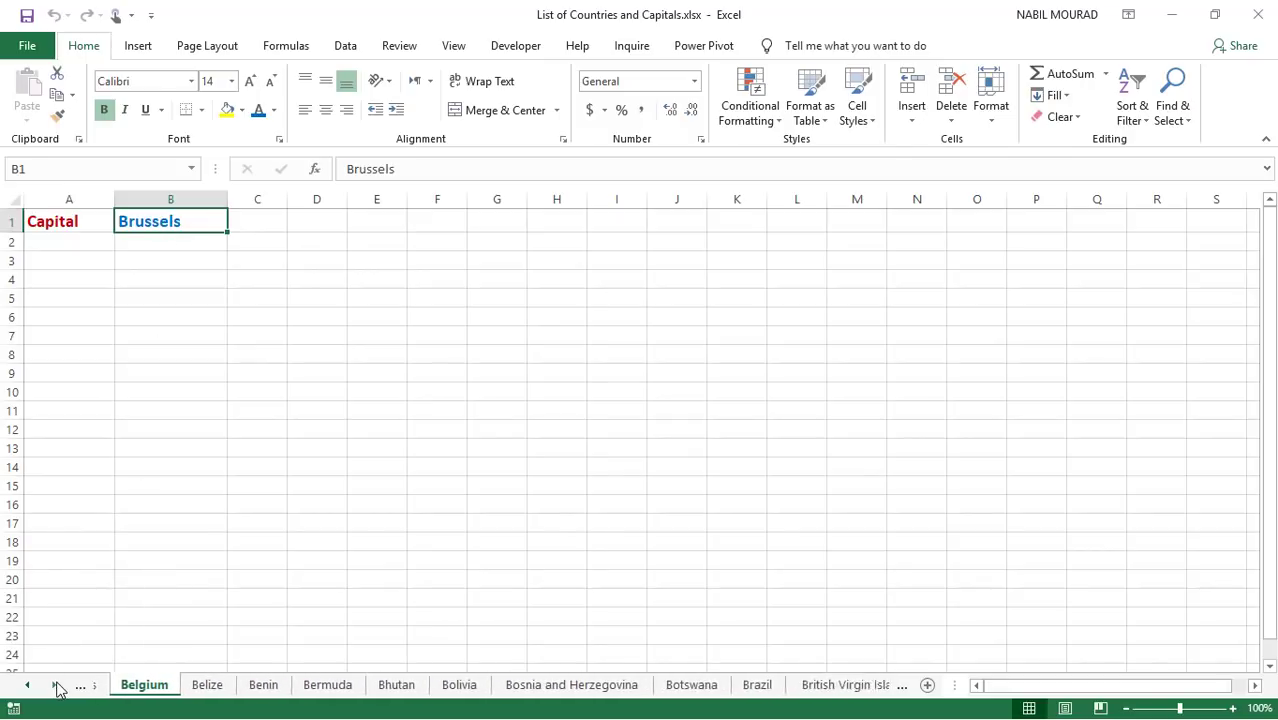
click(55, 685)
click(55, 685)
click(55, 685)
click(55, 685)
click(55, 685)
click(268, 686)
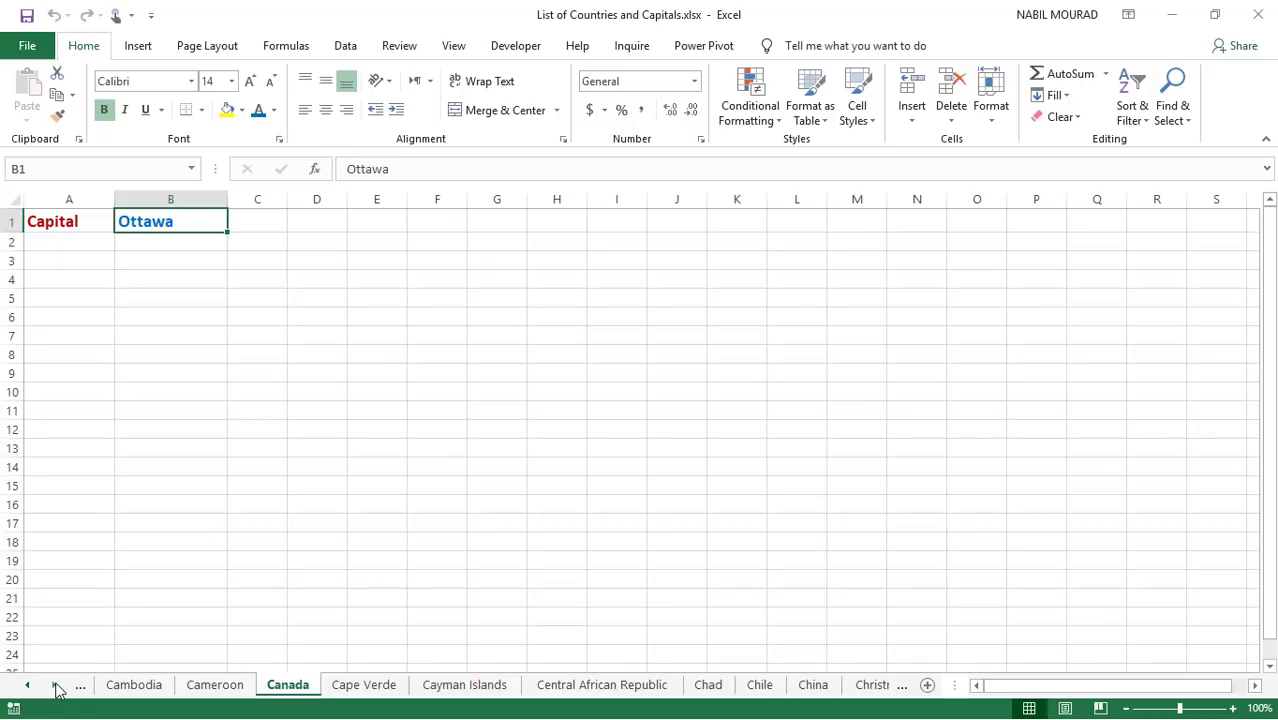
click(55, 685)
click(55, 685)
drag(55, 685, 55, 685)
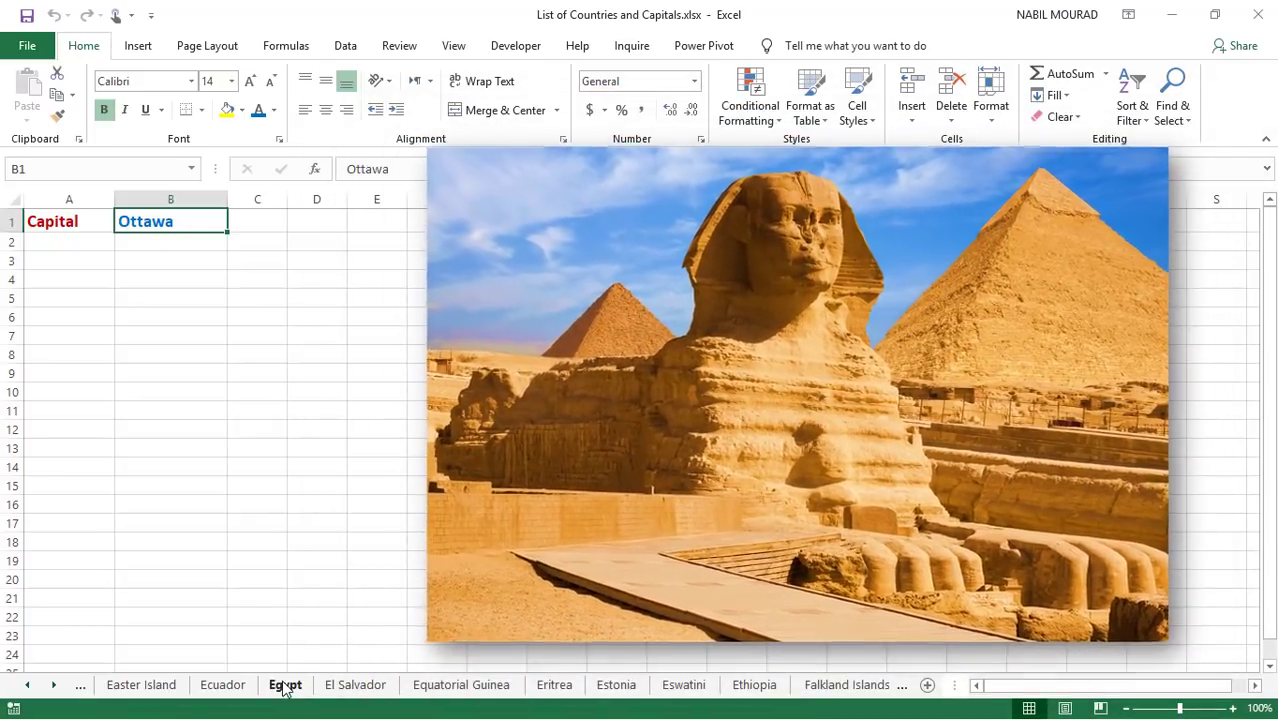
click(285, 686)
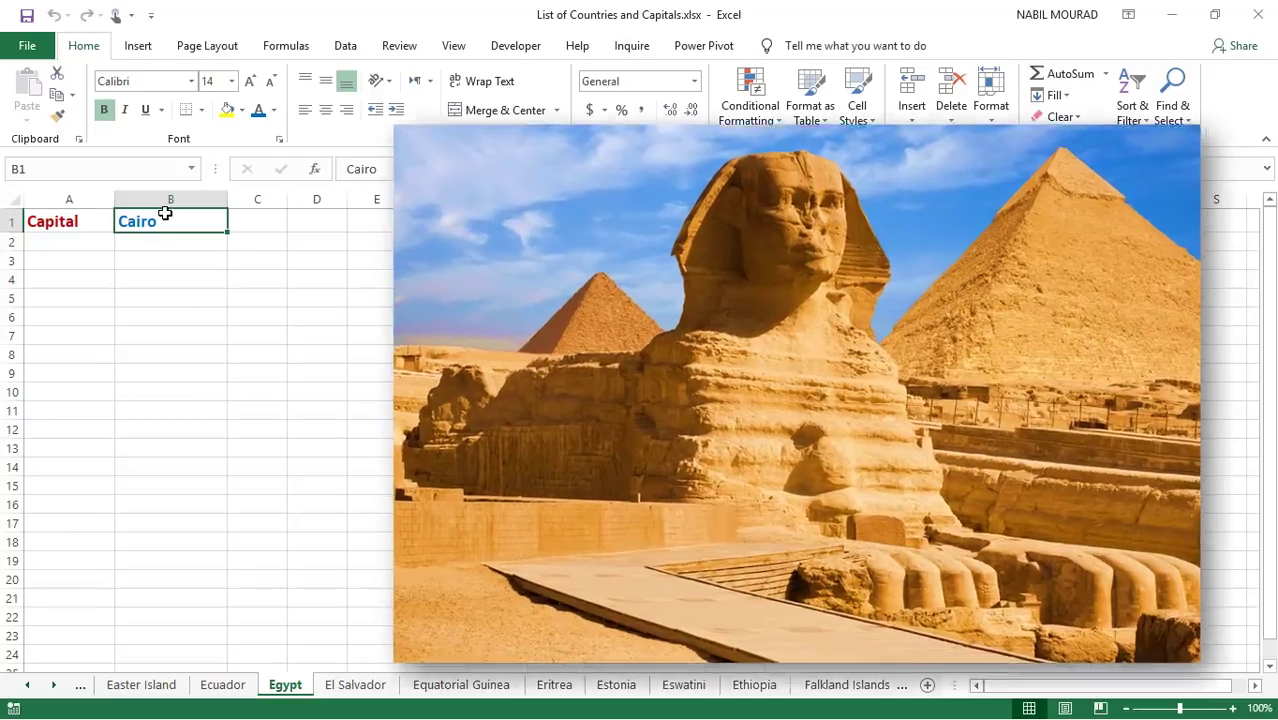